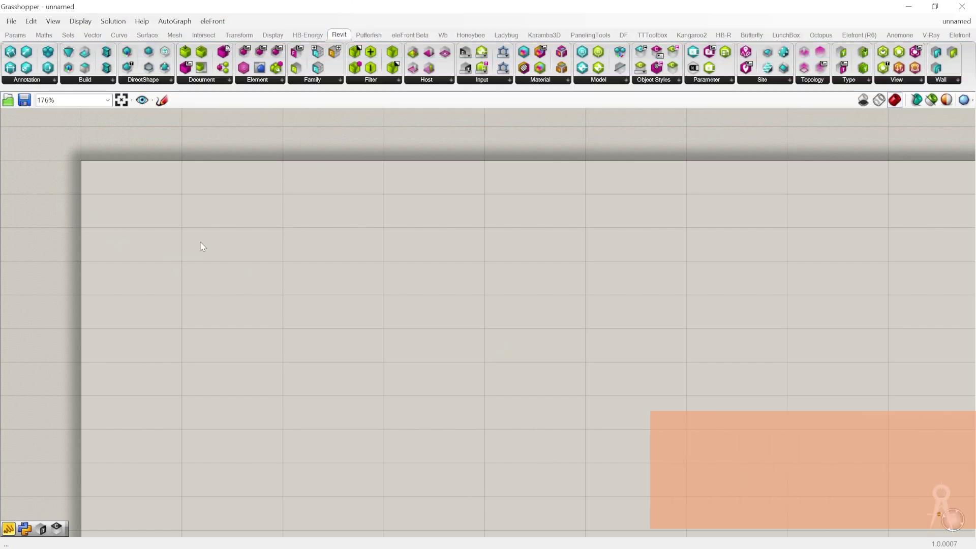
Step: Add a Rectangle 2Pt component to the empty canvas, leaving room on its input side
scroll(223, 233, "down", 3)
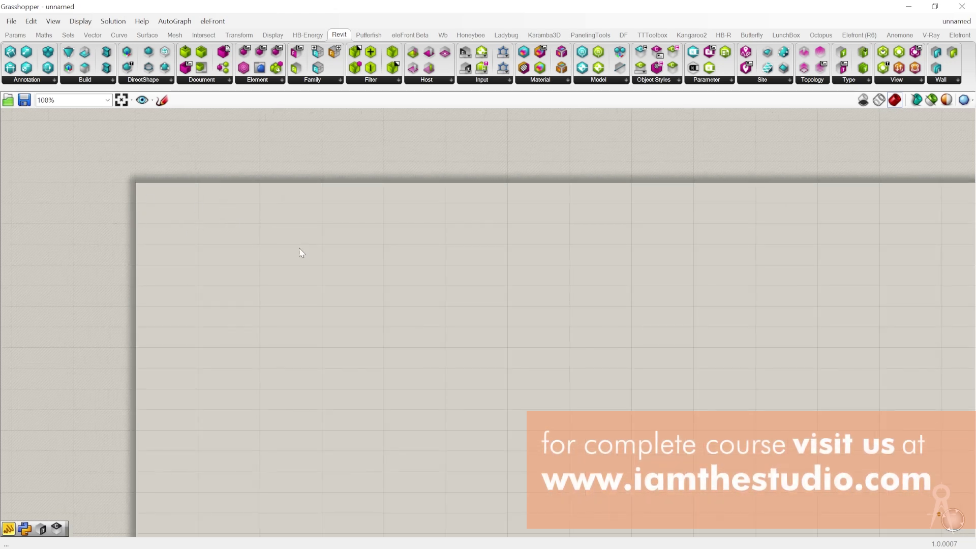
scroll(171, 248, "up", 2)
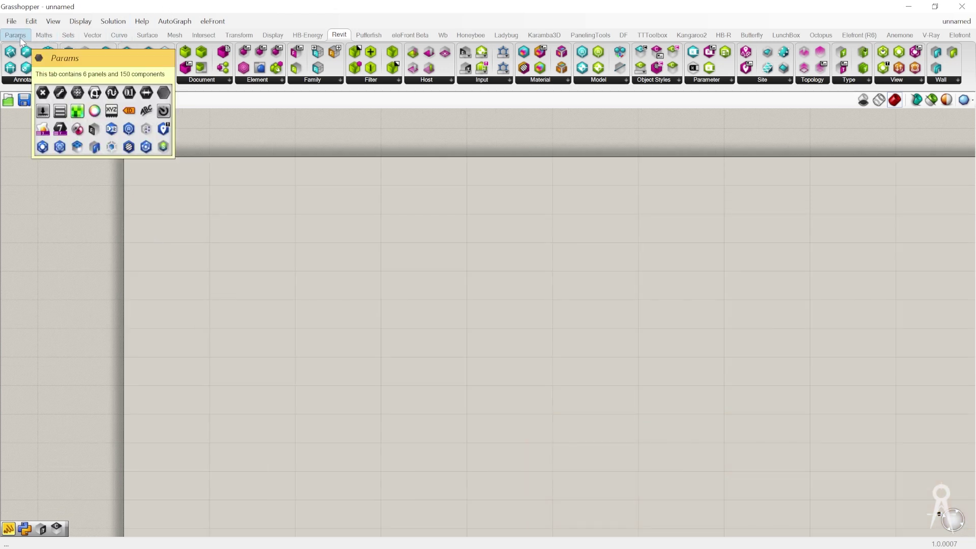
double_click(227, 303)
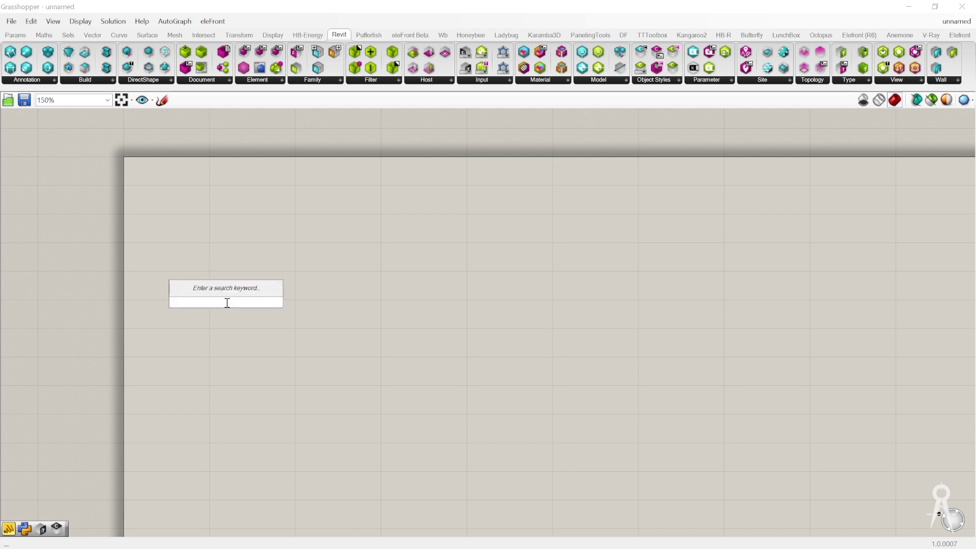
type("6ect")
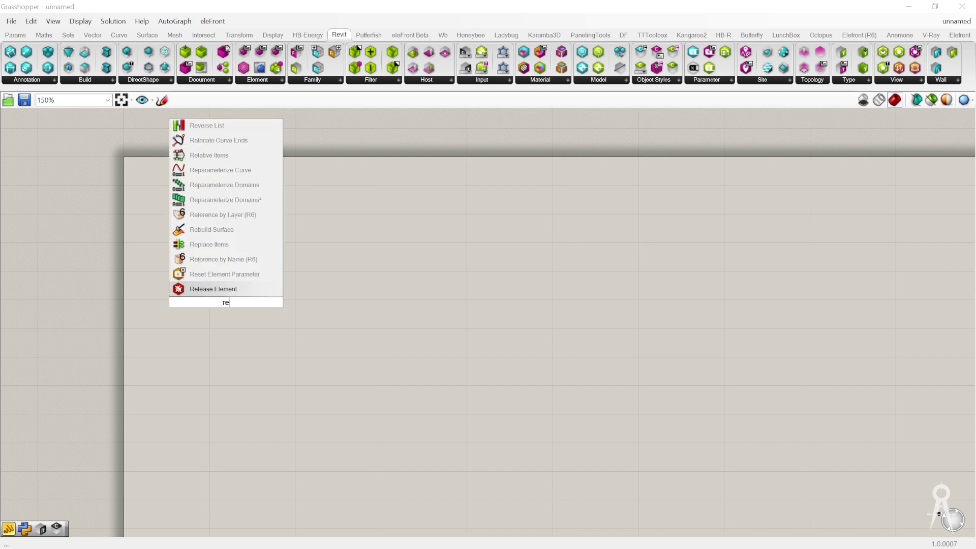
key("Up")
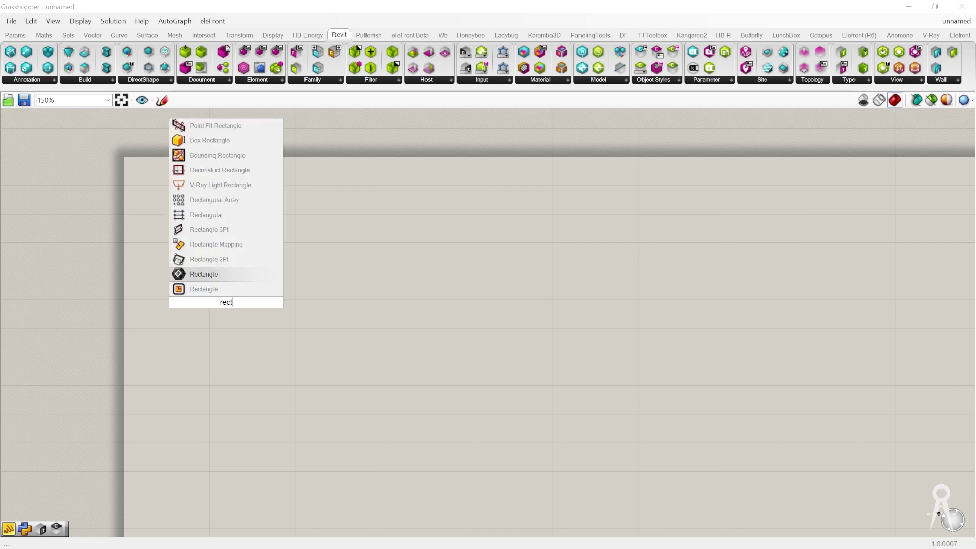
key("Up")
key("Return")
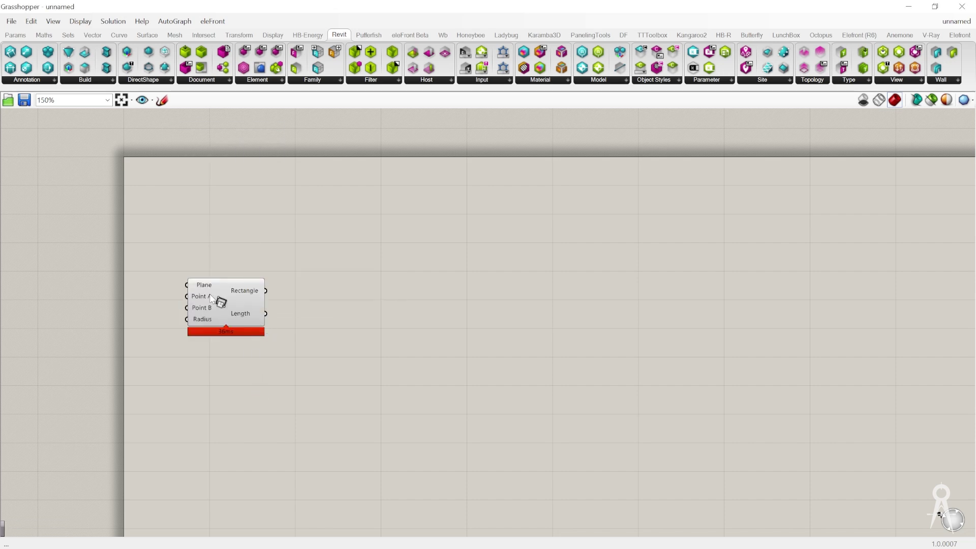
left_click_drag(218, 313, 348, 315)
scroll(348, 315, "up", 3)
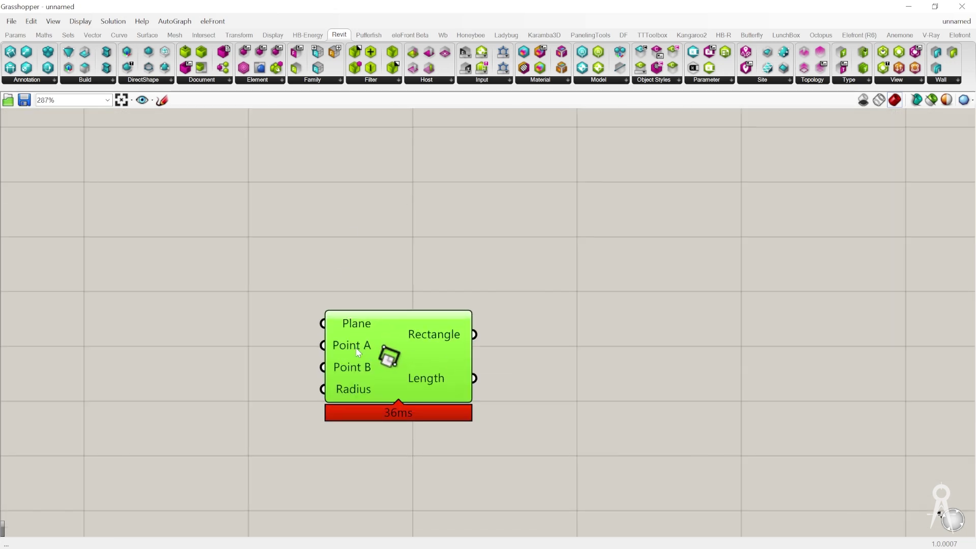
scroll(359, 351, "down", 2)
Step: Arrange the Grasshopper window beside the Rhino viewports and place two diagonally opposite points around the origin in the Top view
double_click(367, 7)
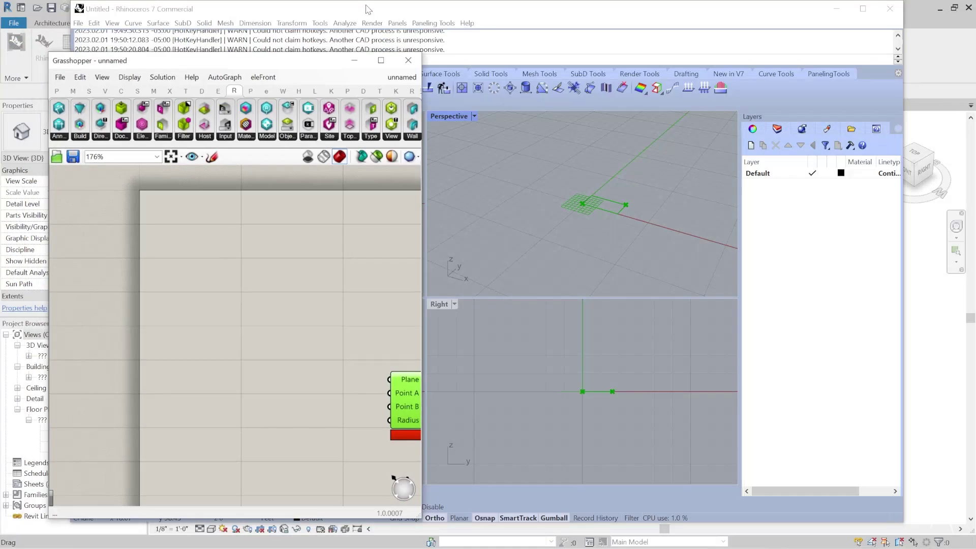
left_click_drag(305, 61, 782, 66)
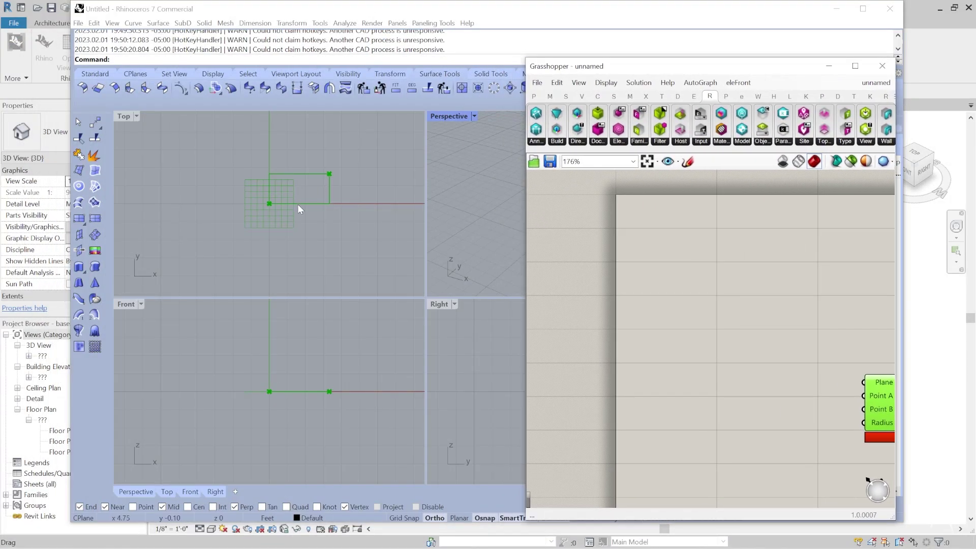
scroll(297, 203, "down", 5)
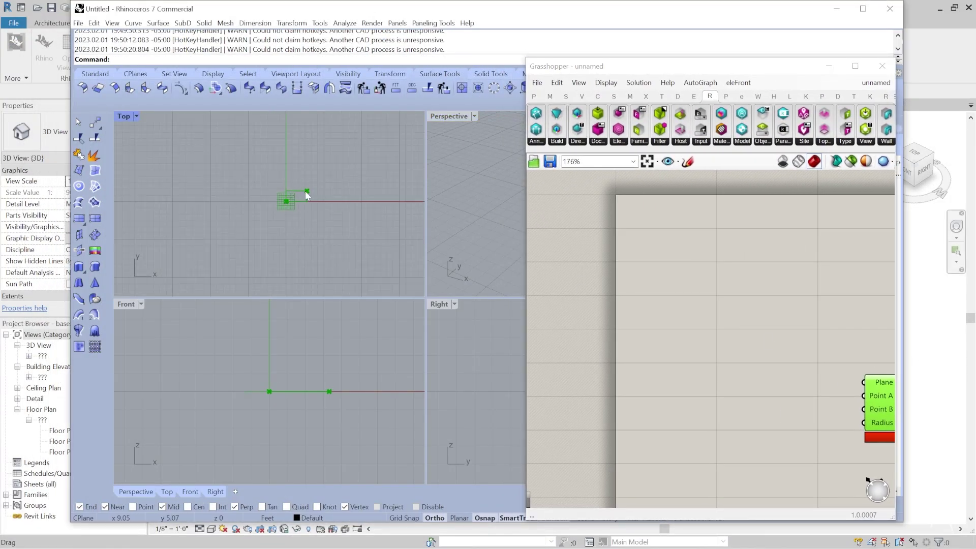
scroll(294, 186, "up", 8)
scroll(207, 164, "down", 8)
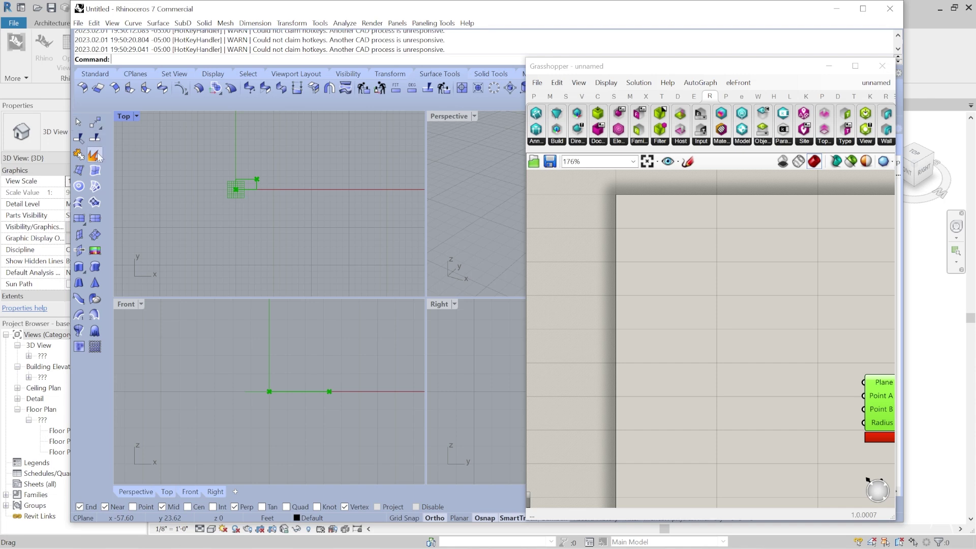
type("Point")
key("Return")
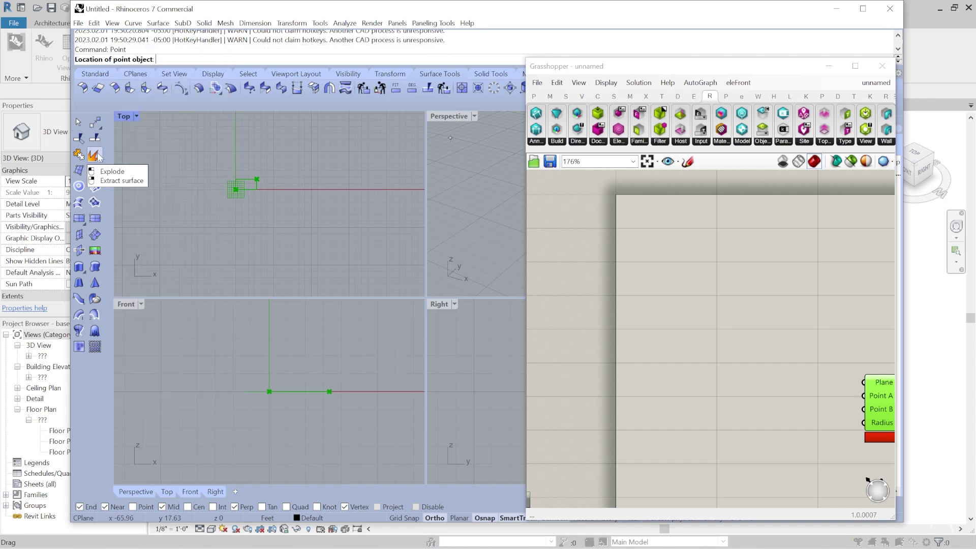
left_click(302, 138)
Step: Add a Point parameter ahead of the rectangle component and assign the lower-left Rhino point to it
right_click_drag(814, 367, 692, 331)
double_click(620, 368)
type("pooint")
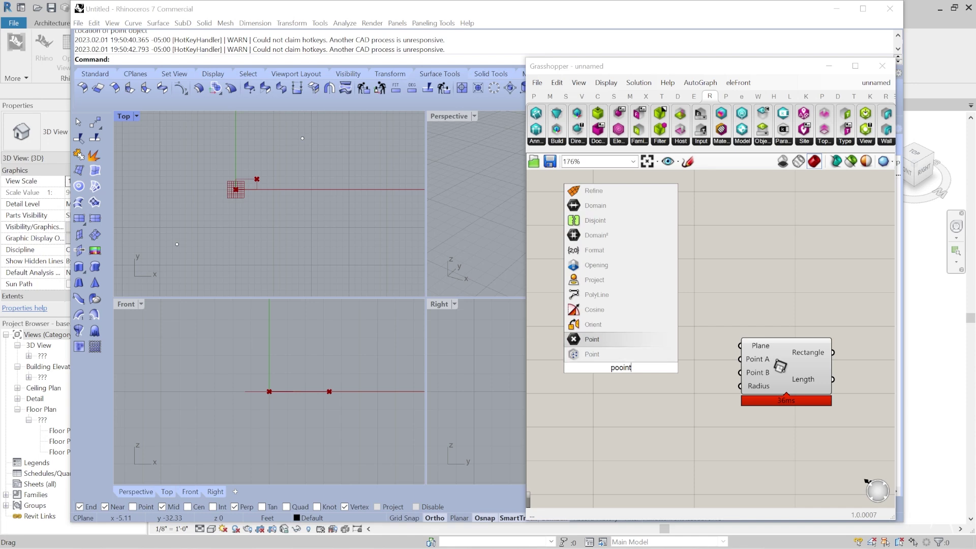
left_click(589, 339)
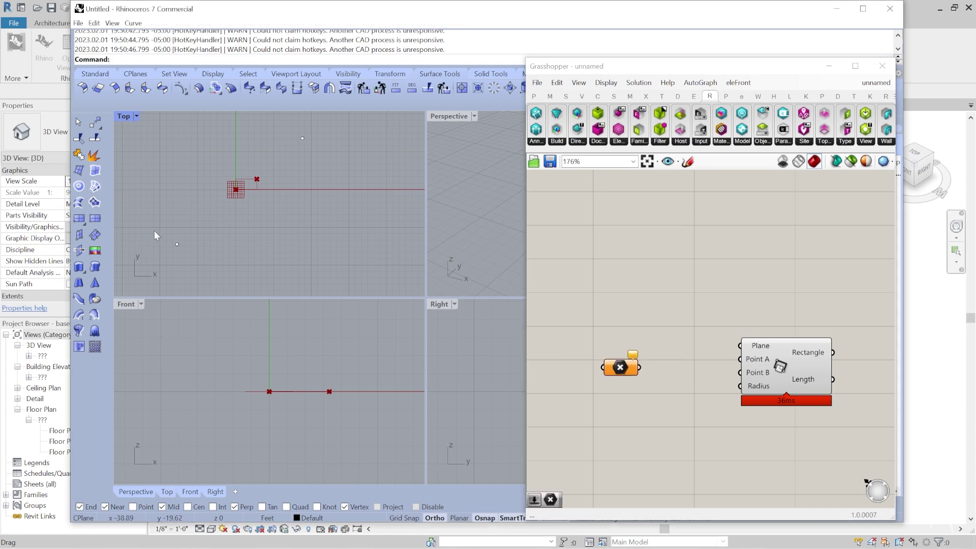
left_click(177, 244)
right_click(629, 370)
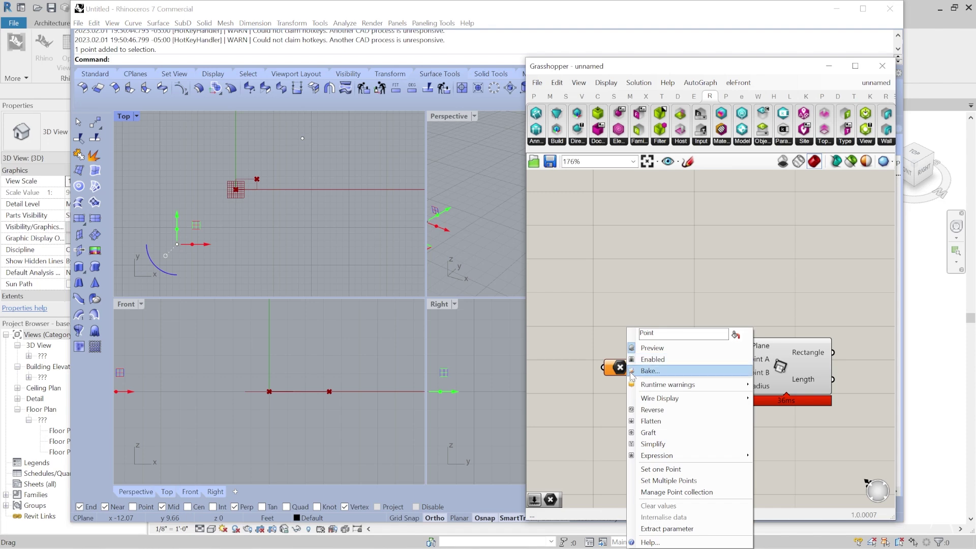
left_click(661, 468)
left_click(177, 244)
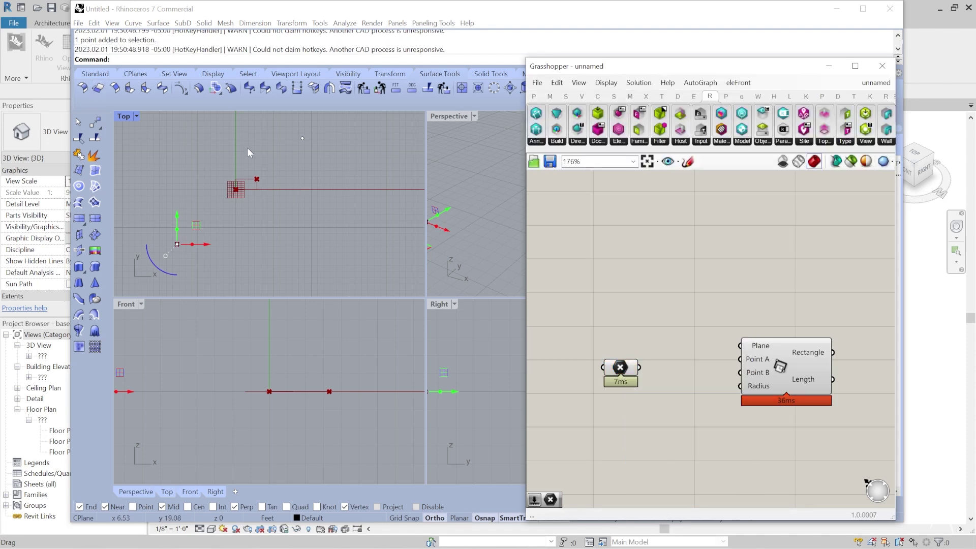
Step: Add a second Point parameter above the first and assign the upper-right Rhino point to it
left_click_drag(275, 126, 322, 156)
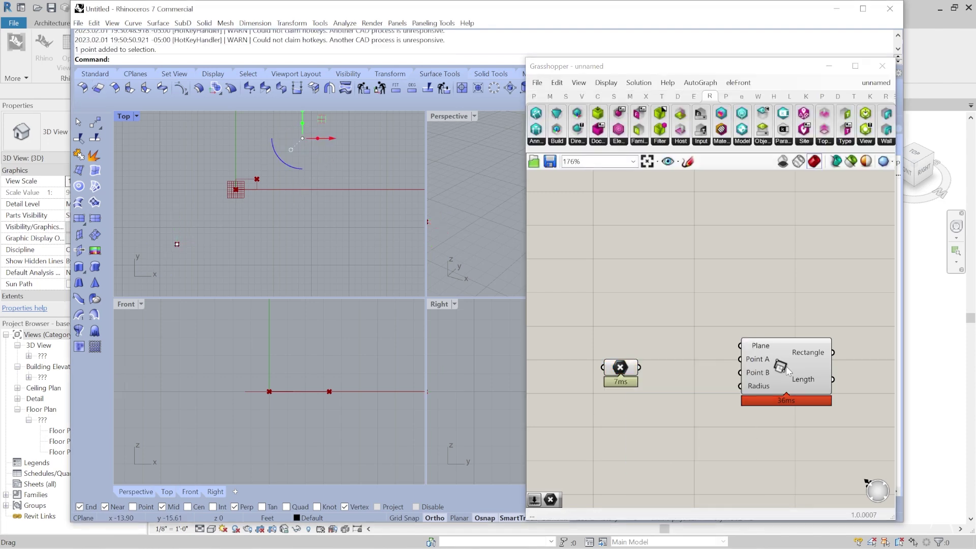
left_click(753, 348)
left_click(616, 369)
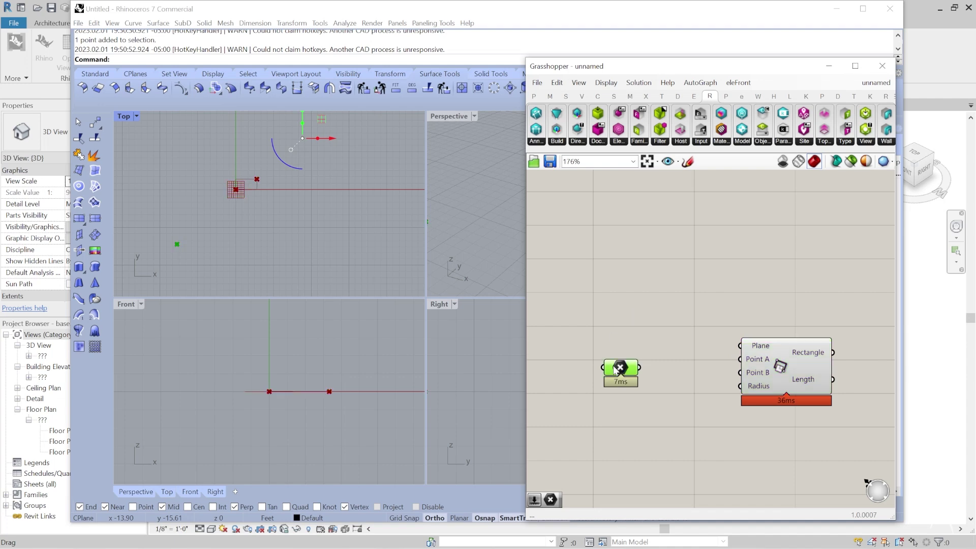
double_click(633, 325)
type("point")
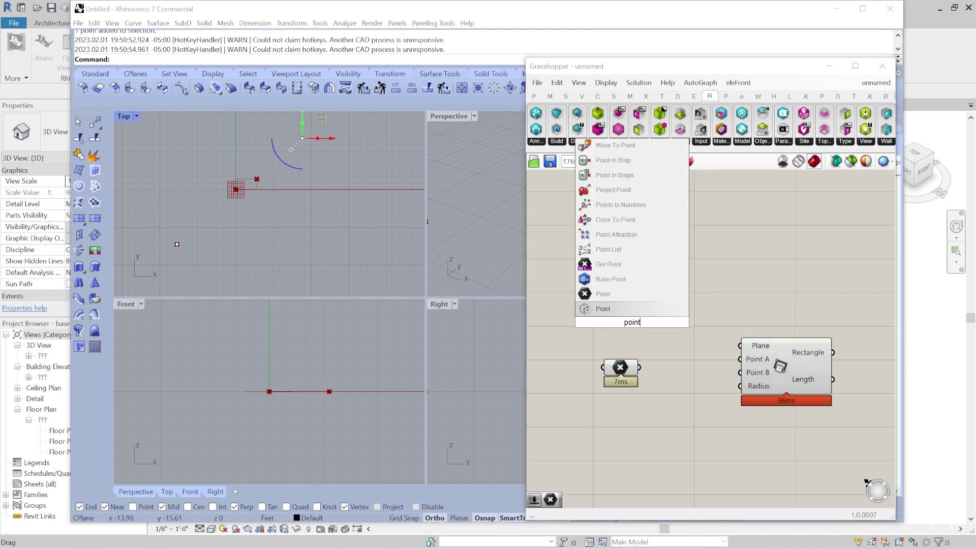
key("Return")
right_click(632, 326)
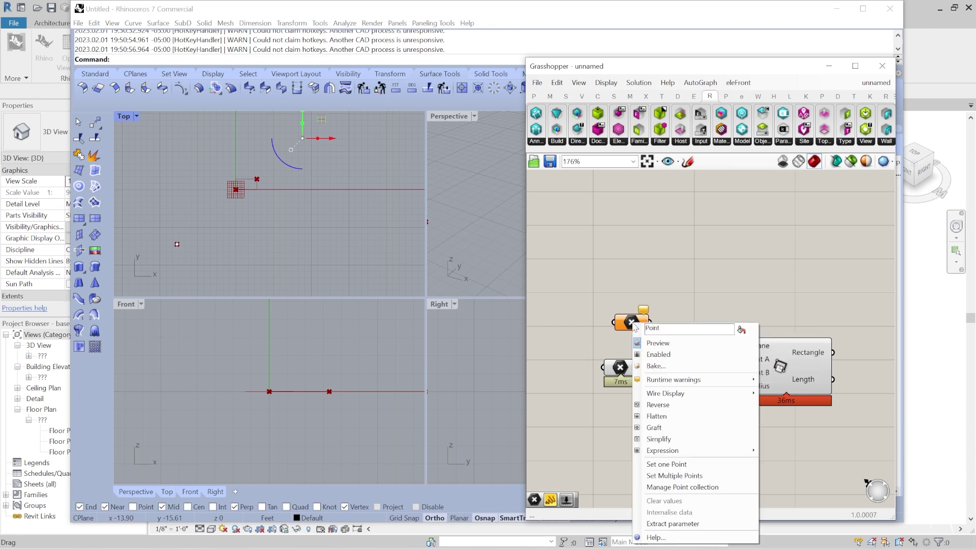
left_click(676, 462)
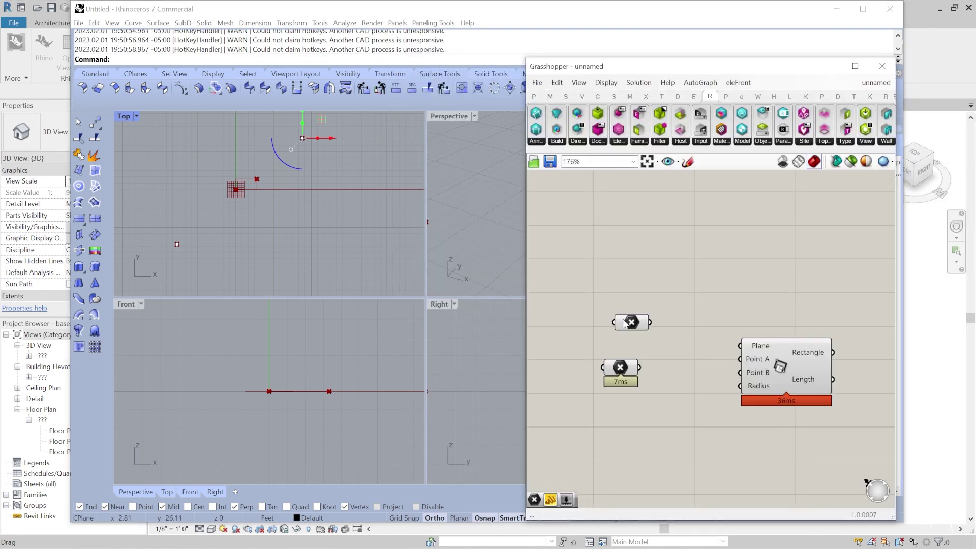
Step: Connect the lower Point parameter to Point B and the upper one to Point A of the rectangle component
left_click_drag(638, 367, 740, 373)
left_click_drag(649, 322, 743, 360)
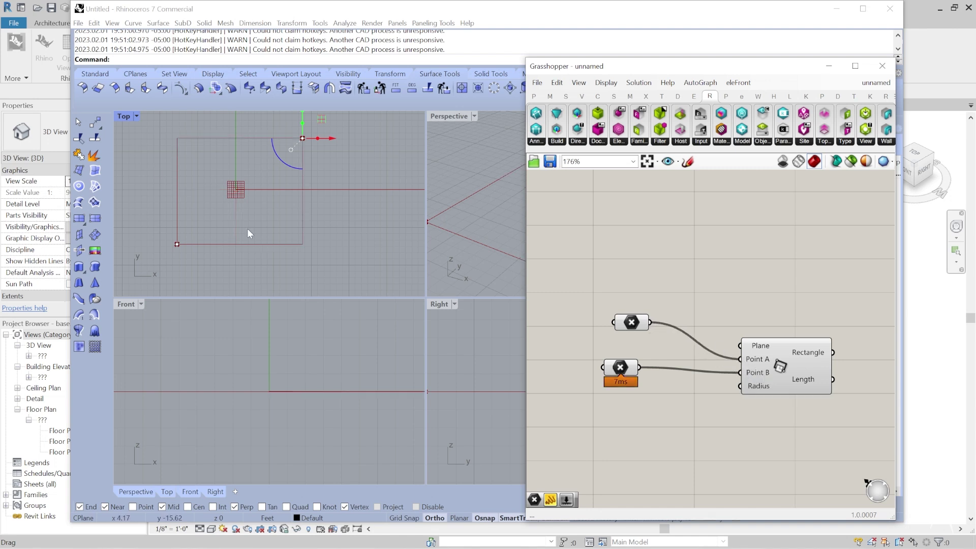
left_click(952, 355)
Step: Add a Curve parameter after the rectangle component
right_click_drag(737, 259, 655, 247)
left_click(666, 314)
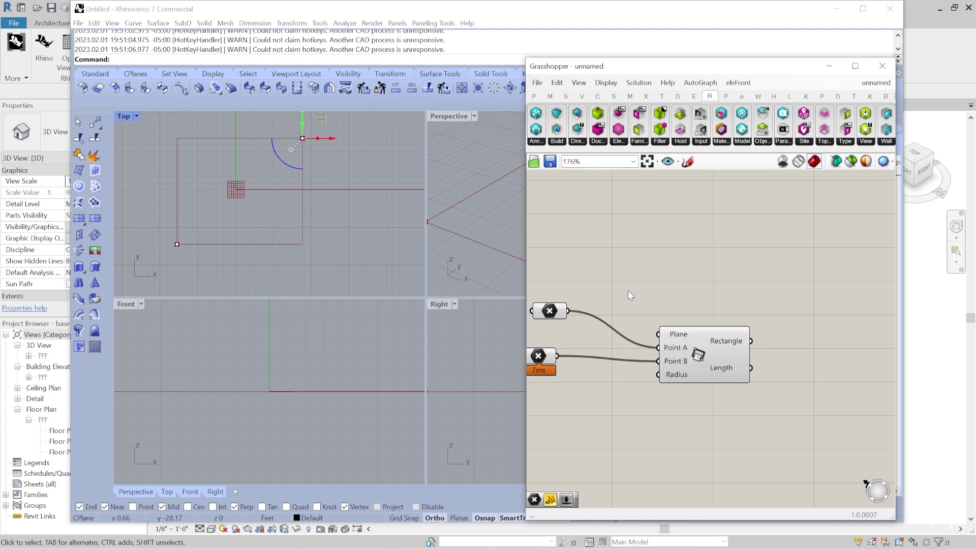
scroll(631, 340, "up", 2)
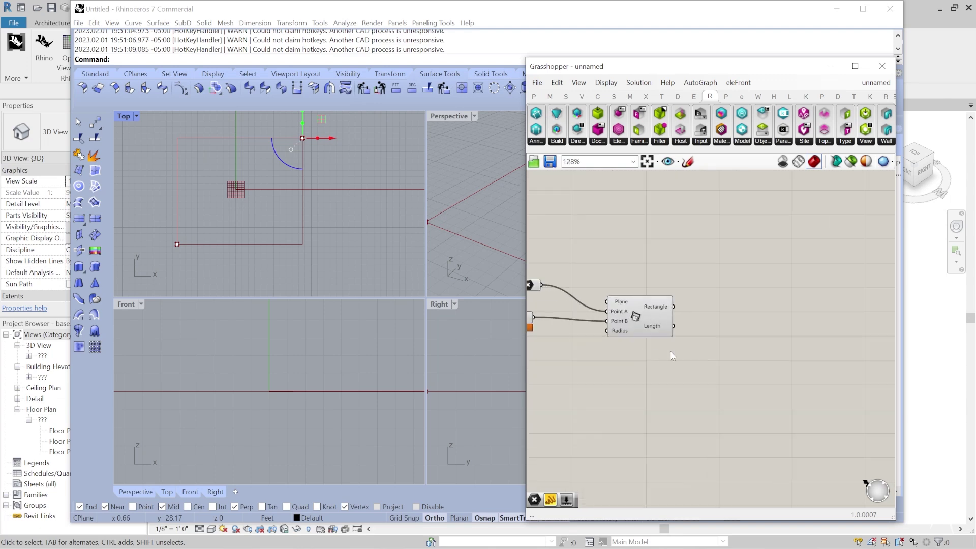
double_click(727, 306)
type("cur")
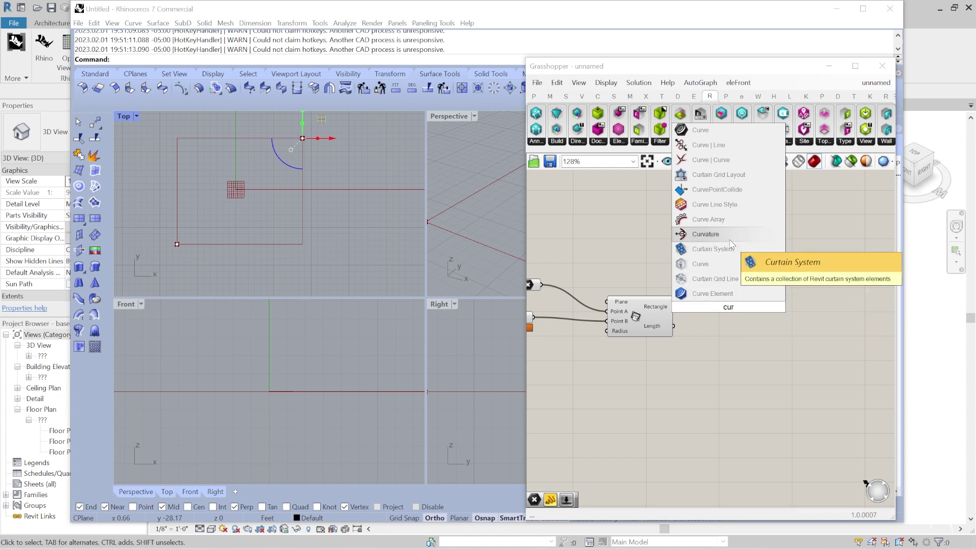
left_click(738, 134)
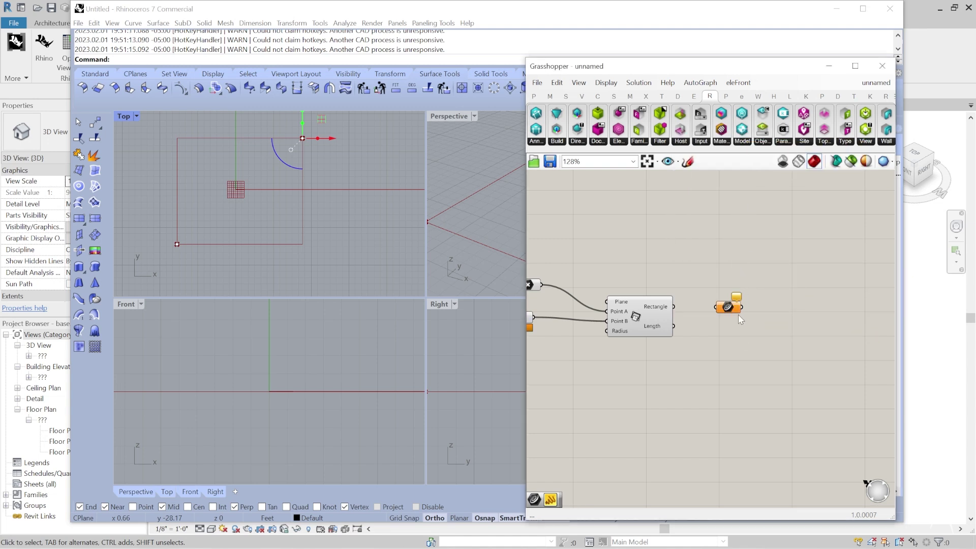
Step: Connect the component's Rectangle output to the Curve parameter
scroll(633, 324, "down", 2)
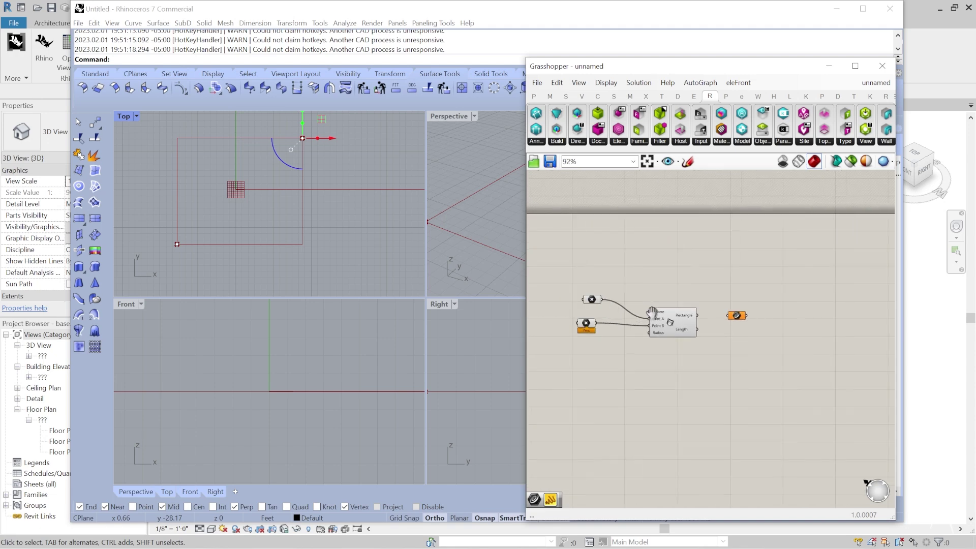
right_click_drag(625, 313, 695, 312)
left_click(620, 299)
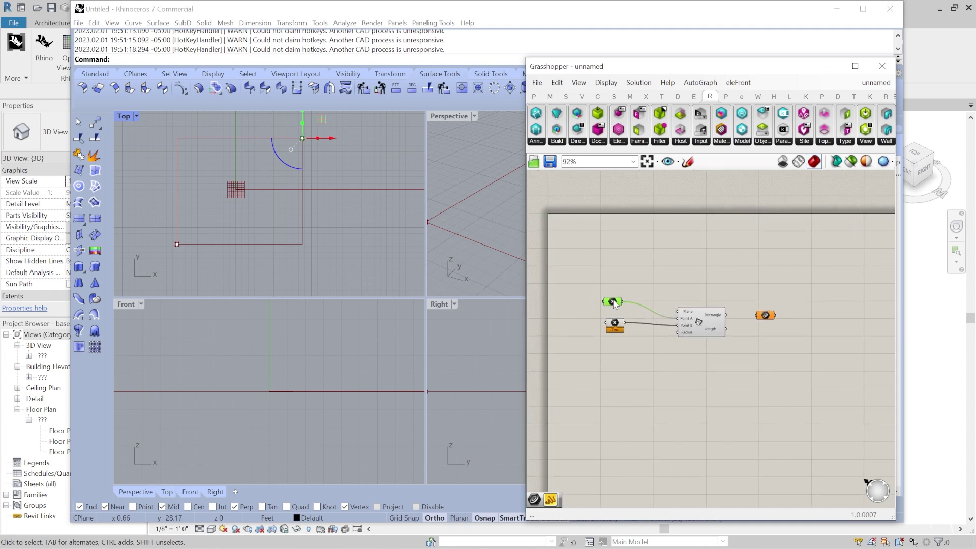
scroll(673, 313, "up", 3)
left_click_drag(687, 296, 736, 296)
scroll(780, 297, "up", 3)
left_click(742, 306)
scroll(676, 282, "down", 3)
right_click(670, 279)
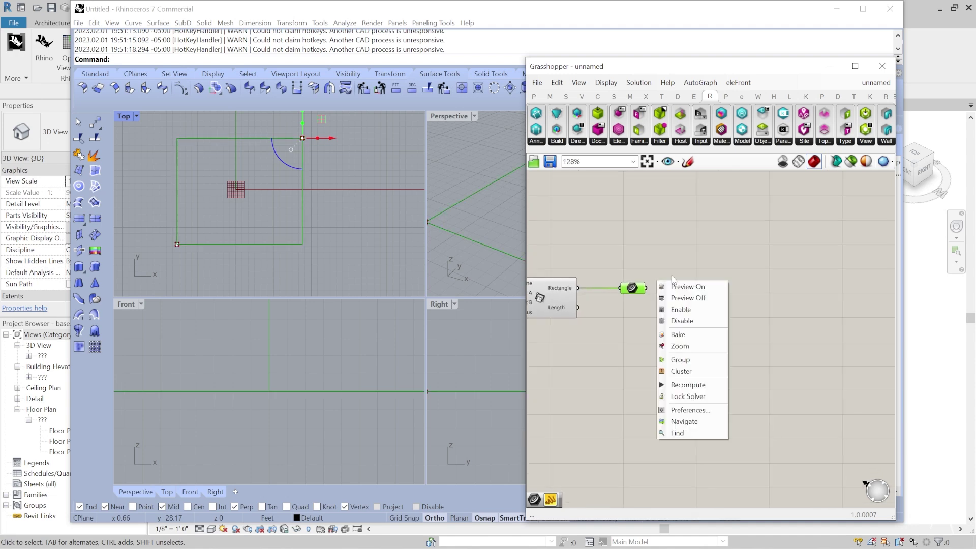
left_click(641, 246)
Step: Maximize the Grasshopper window
mouse_move(629, 286)
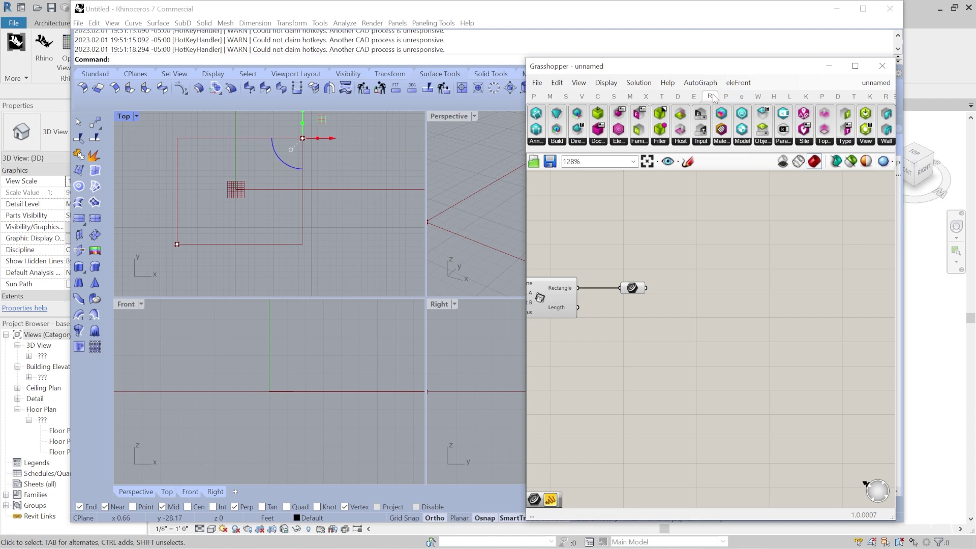
left_click_drag(630, 70, 629, 46)
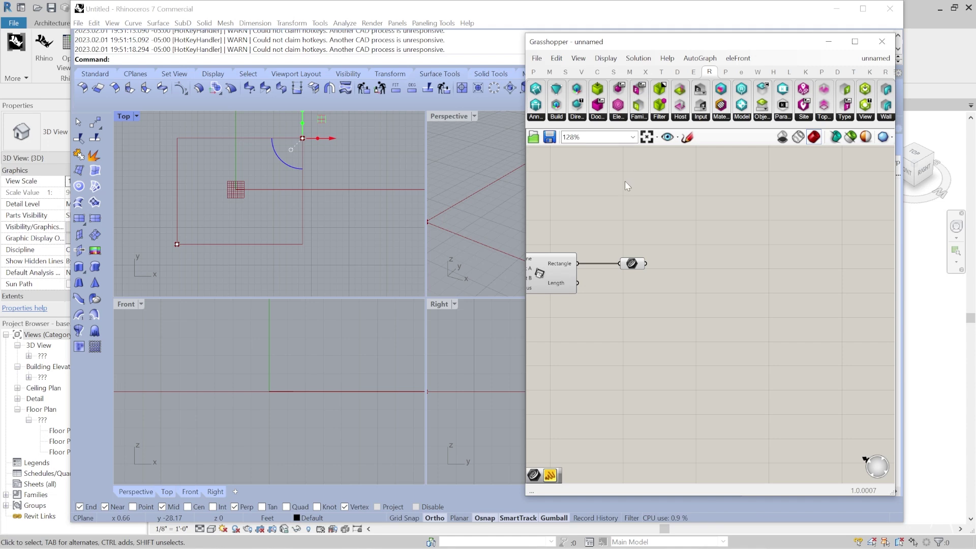
double_click(669, 42)
double_click(669, 41)
left_click(854, 42)
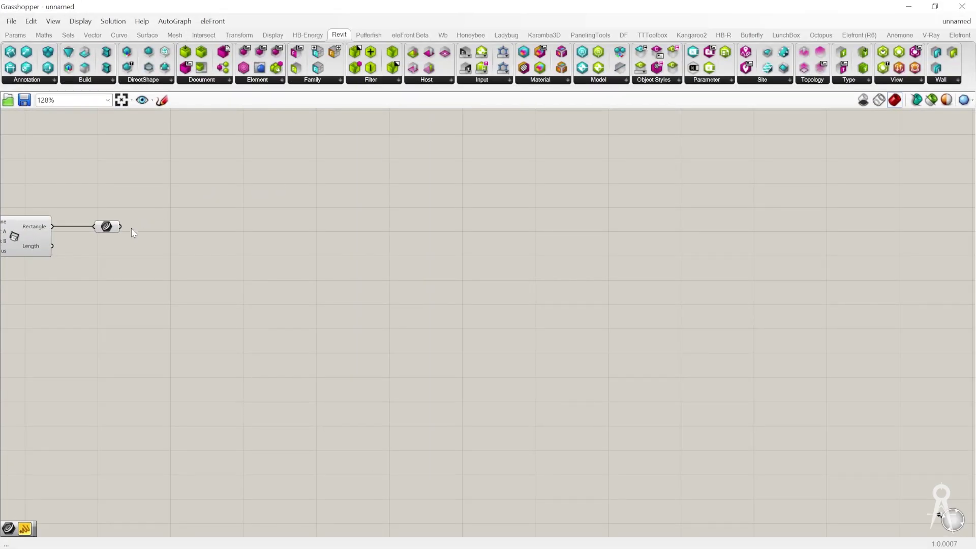
Step: Add the Revit Add Floor component to the canvas after the Curve parameter
right_click_drag(131, 227, 494, 339)
scroll(457, 360, "up", 2)
right_click_drag(499, 272, 497, 271)
left_click(95, 81)
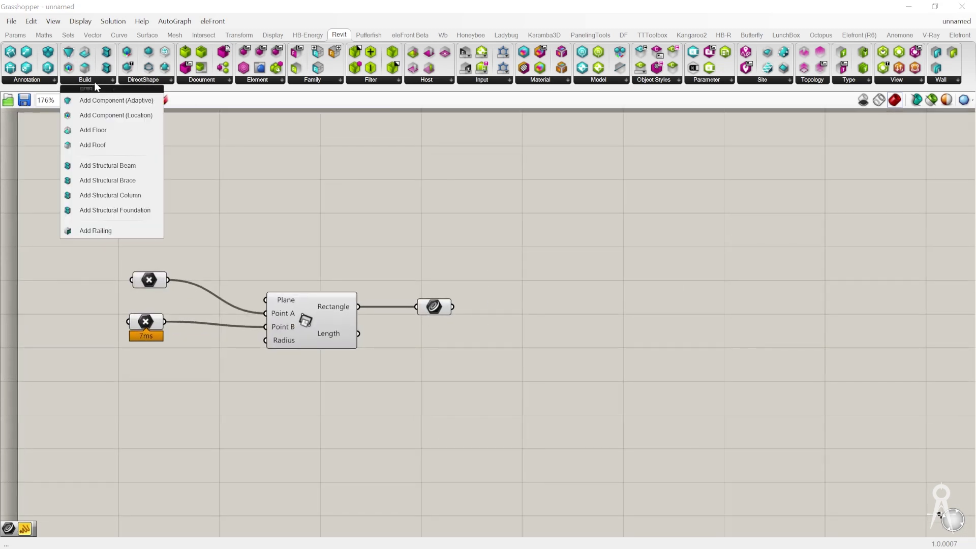
left_click(100, 130)
left_click(569, 308)
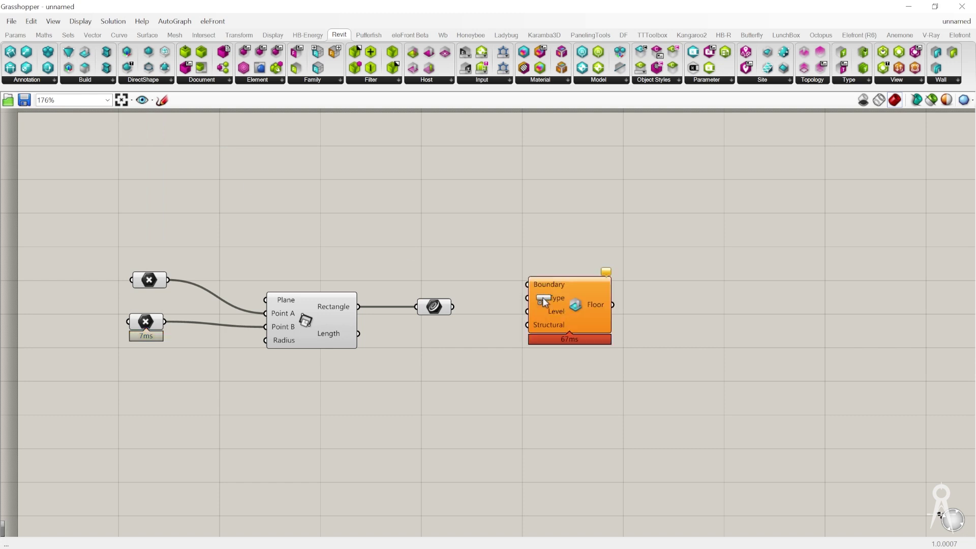
scroll(564, 318, "up", 3)
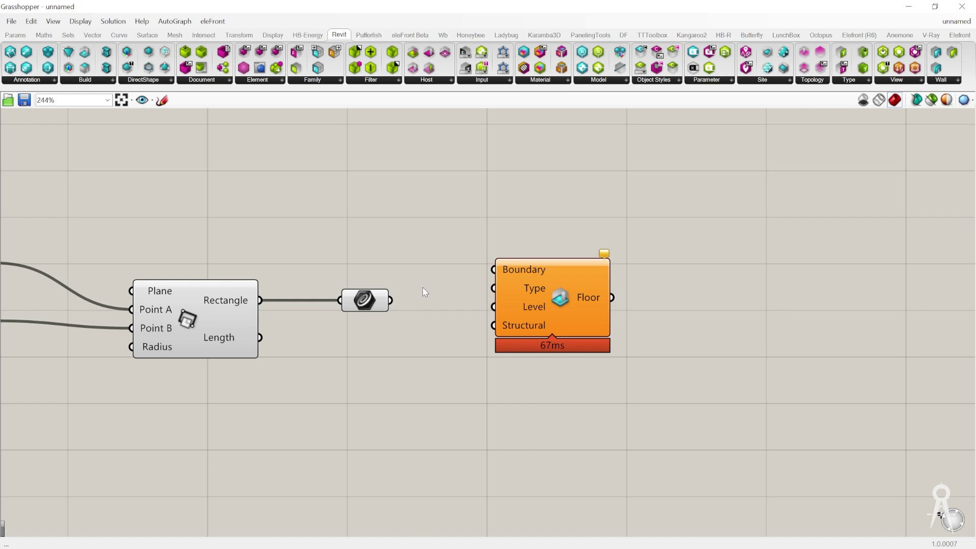
Step: Move the Add Floor component farther from the Curve parameter and add a Levels Picker below the rectangle component
left_click_drag(590, 277, 628, 264)
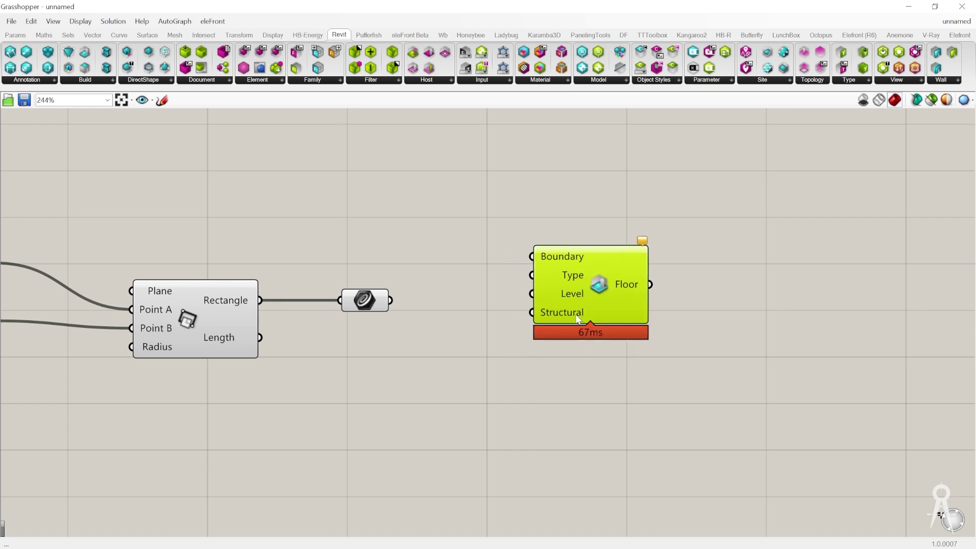
mouse_move(578, 319)
left_click(608, 80)
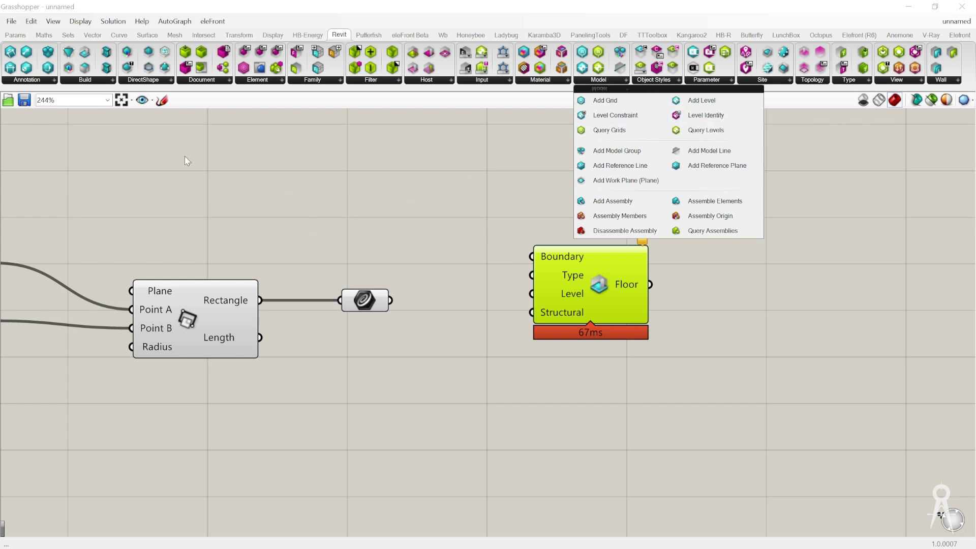
left_click(271, 205)
double_click(269, 205)
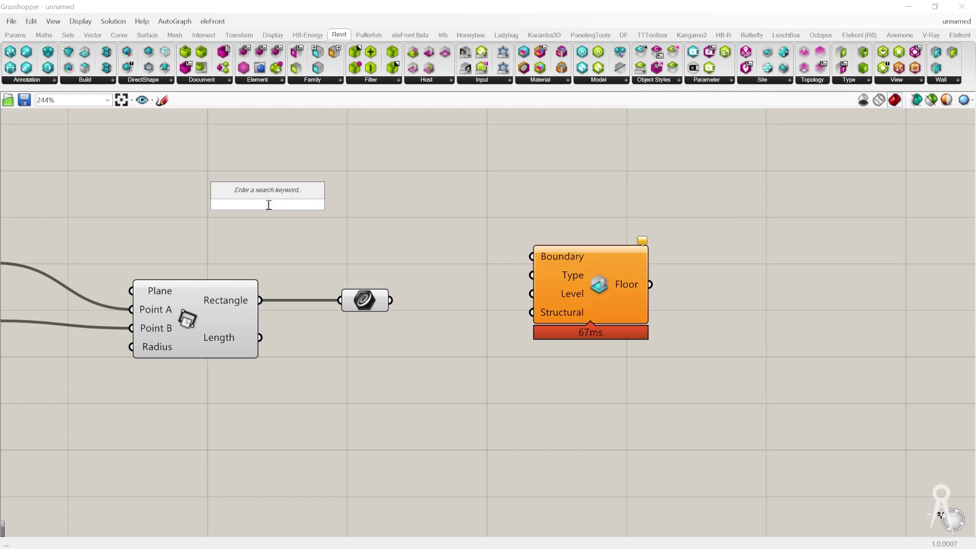
type("level")
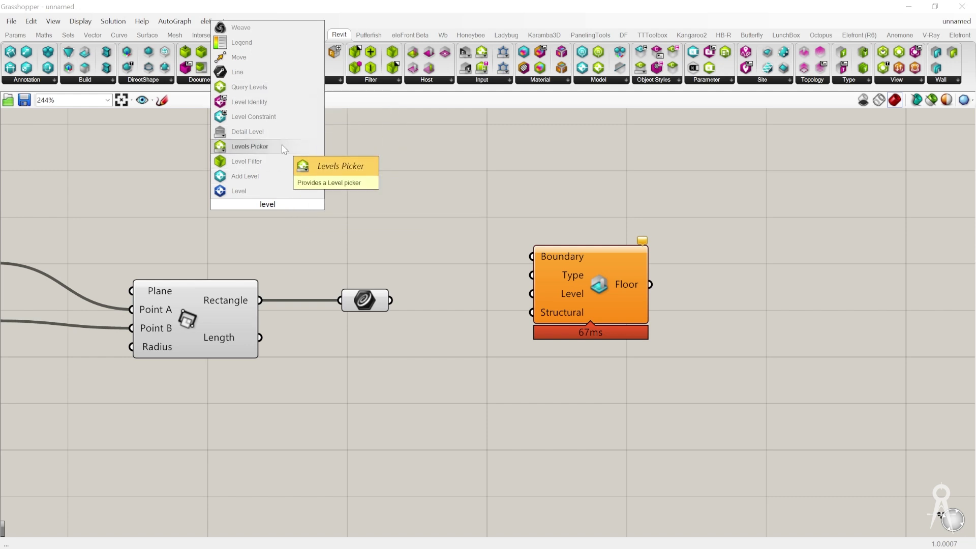
left_click(250, 146)
left_click_drag(296, 164, 325, 438)
right_click_drag(374, 379, 415, 300)
left_click(351, 370)
left_click_drag(351, 370, 295, 384)
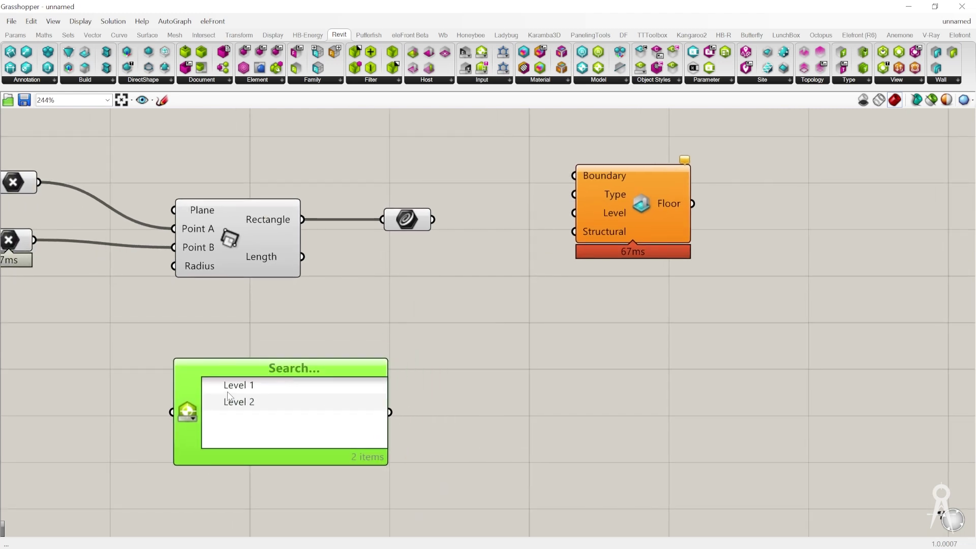
Step: Choose Level 1 in the Levels Picker and connect its output to the Add Floor component's Level input
left_click(273, 390)
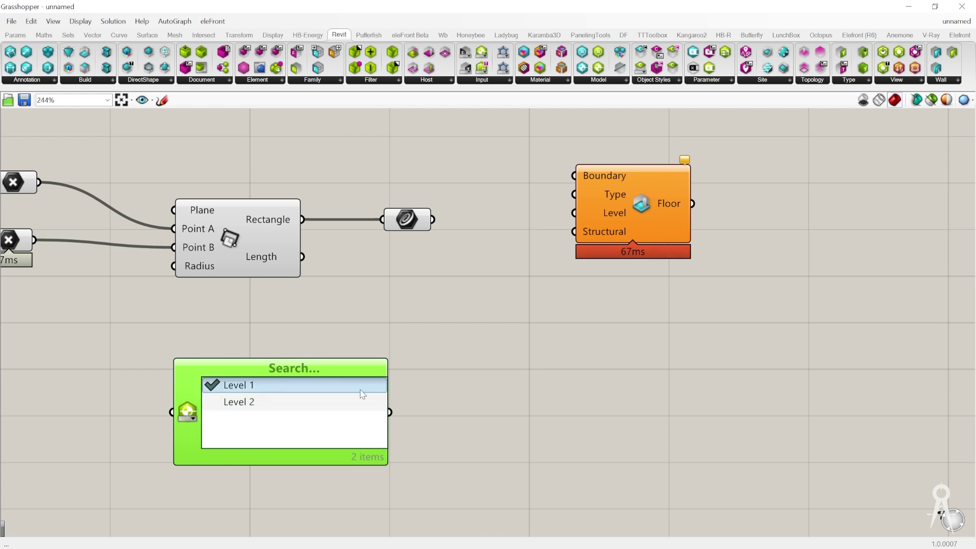
left_click_drag(390, 412, 584, 209)
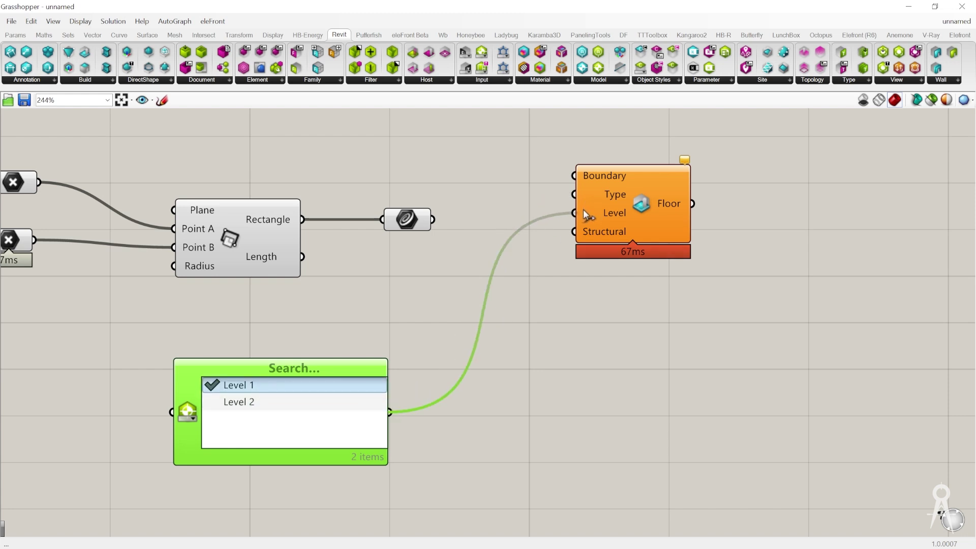
Step: Set the Structural input of the Add Floor component to False
scroll(593, 229, "up", 3)
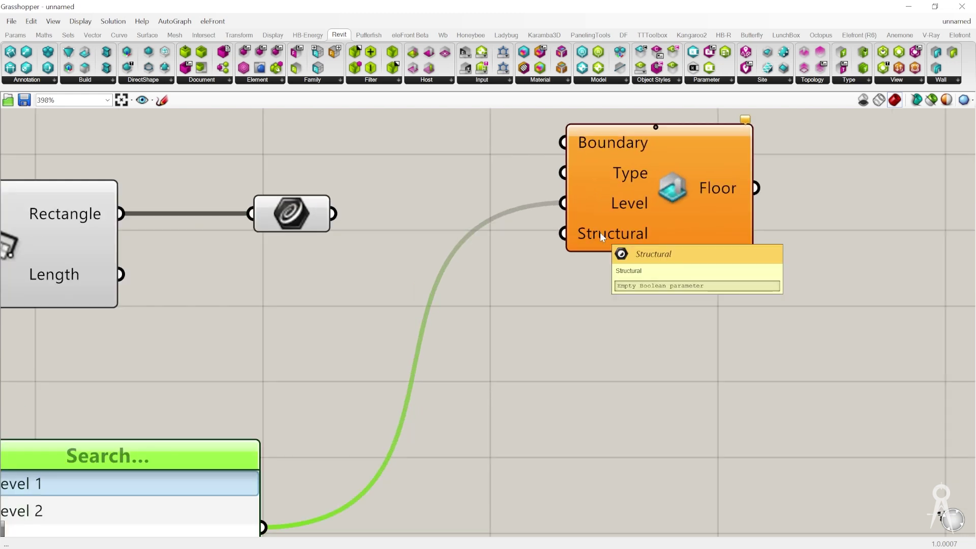
scroll(599, 233, "down", 2)
right_click(604, 233)
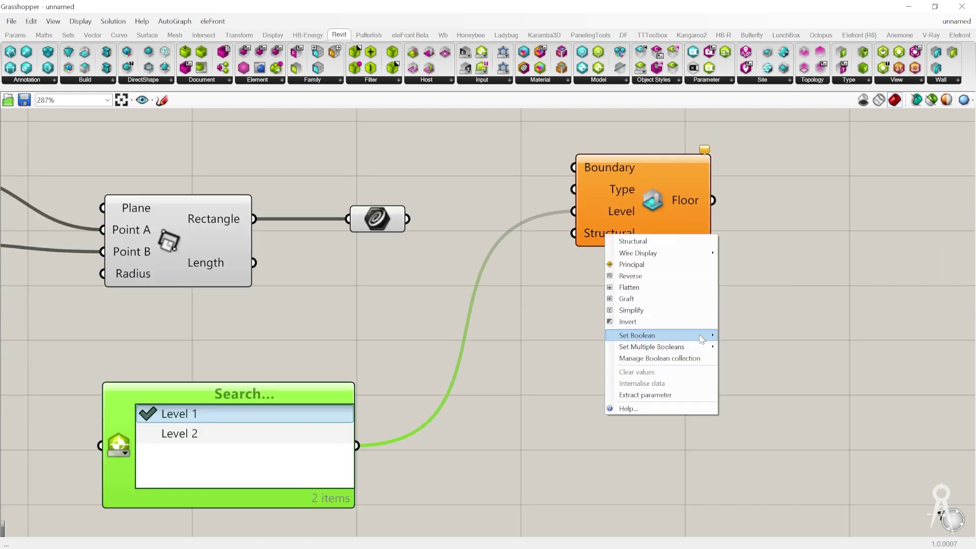
mouse_move(701, 339)
left_click(740, 337)
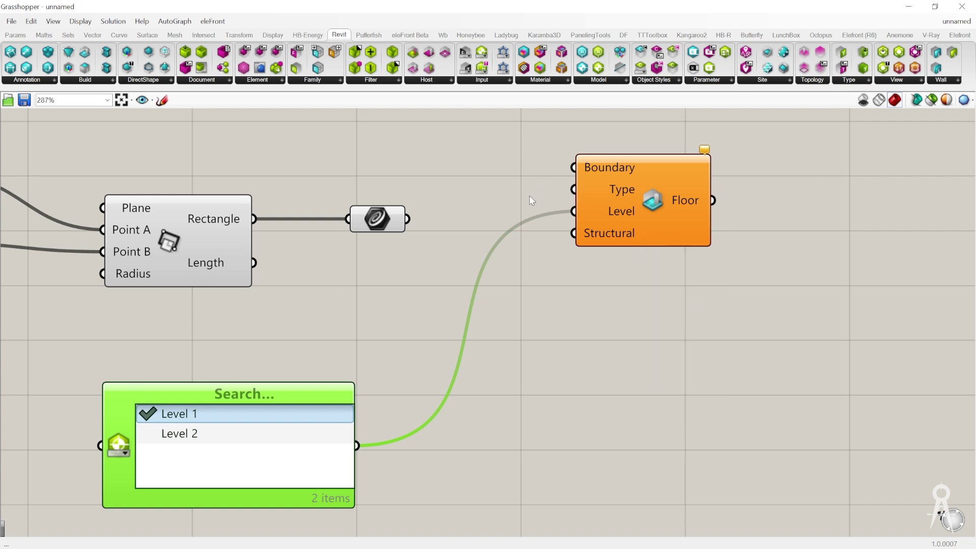
Step: Add a Revit Type parameter to the canvas between the Curve parameter and the Add Floor component
scroll(621, 184, "up", 2)
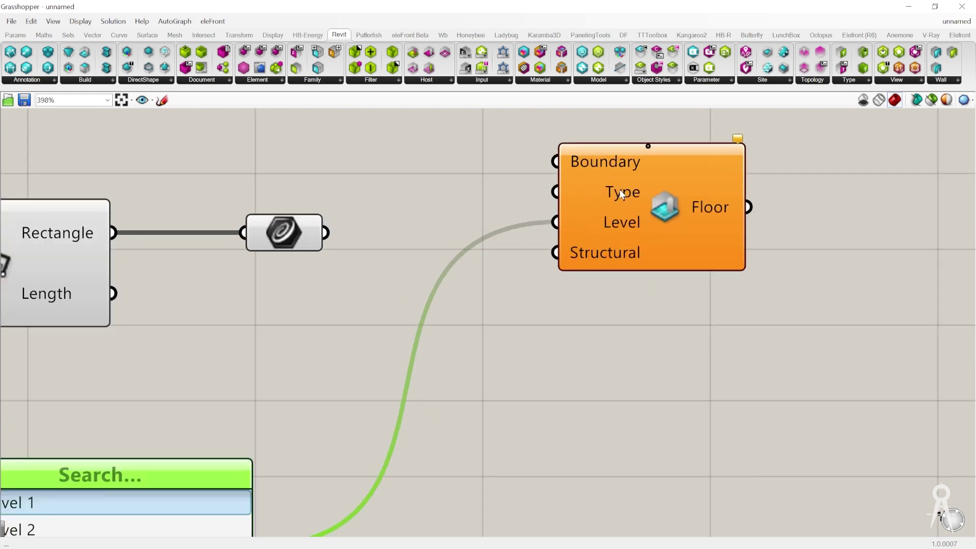
scroll(621, 193, "down", 3)
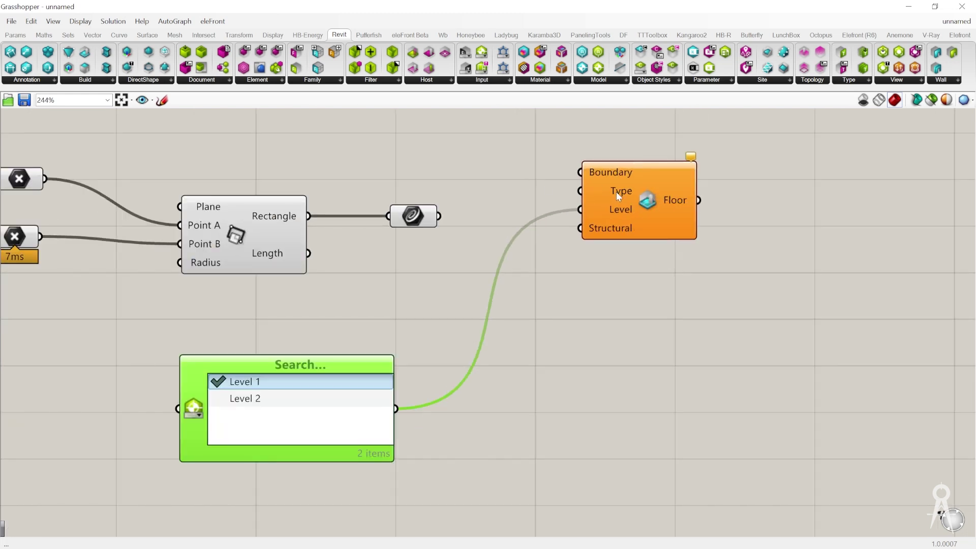
double_click(507, 181)
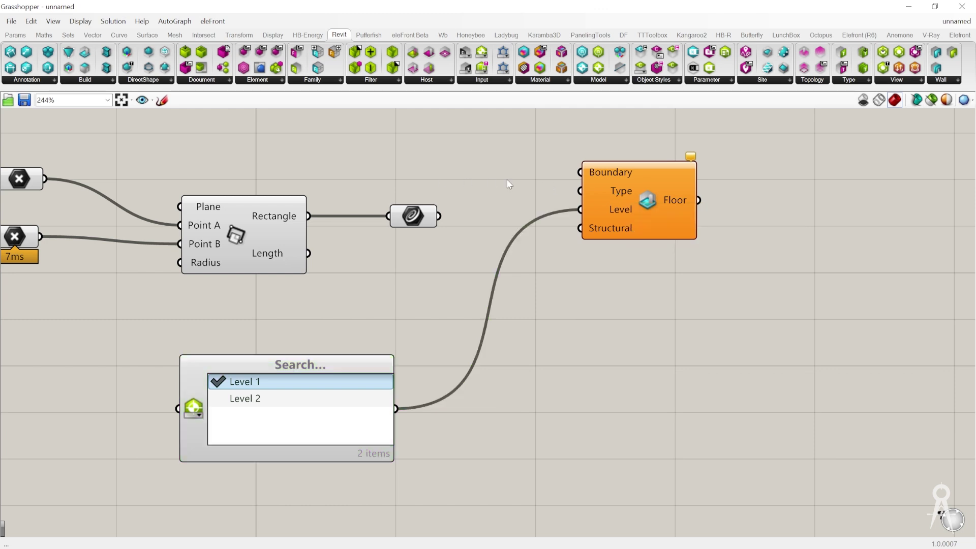
type("type")
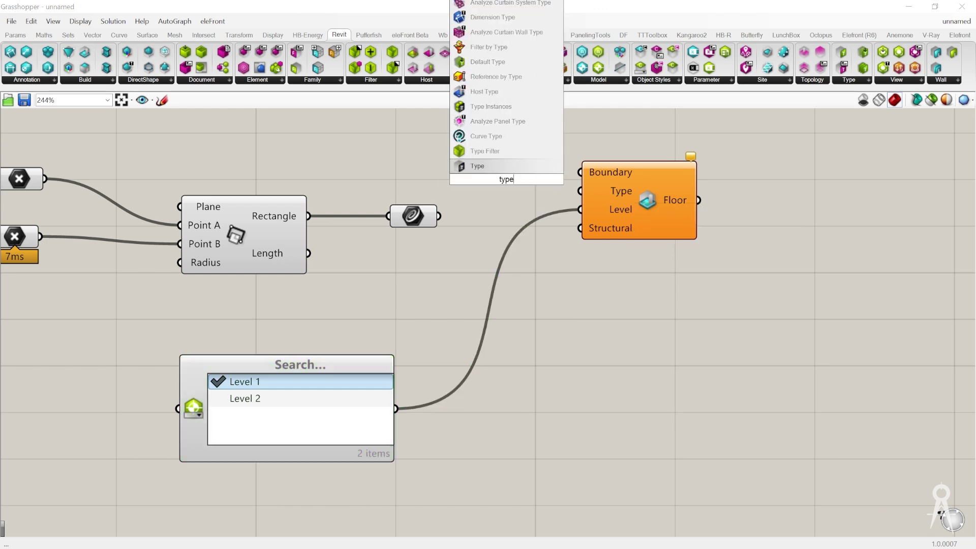
key("Return")
scroll(520, 178, "up", 3)
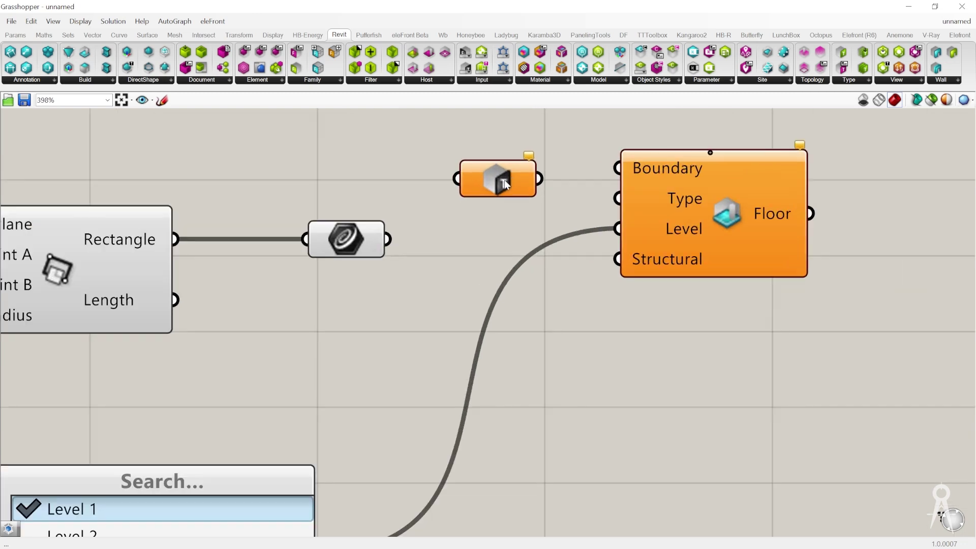
right_click(506, 182)
left_click(442, 215)
right_click(683, 198)
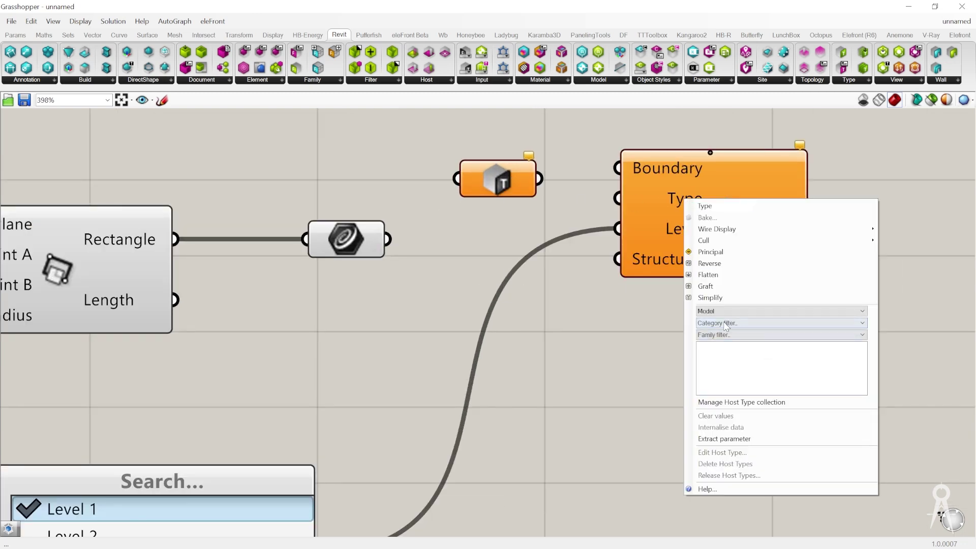
left_click(558, 197)
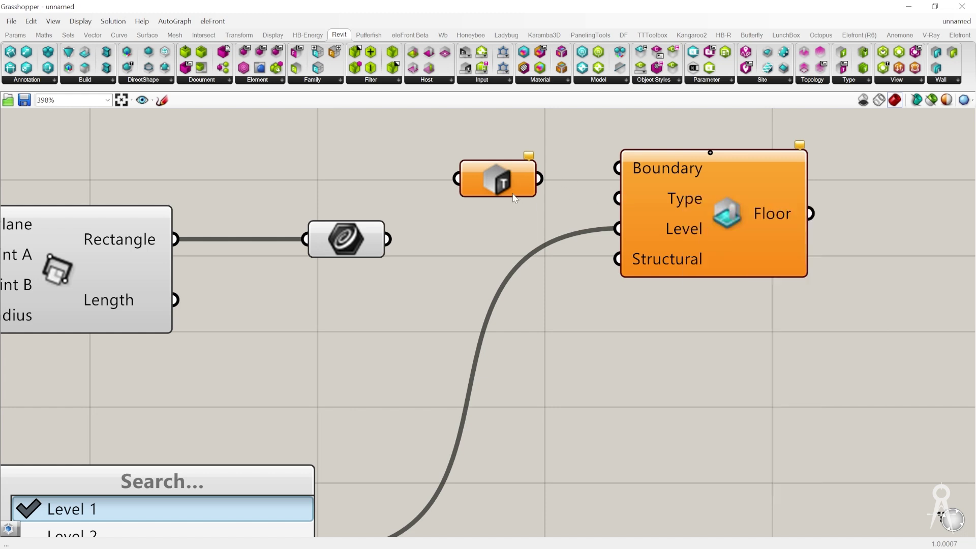
Step: Set the Type parameter to Generic - 12" from the Floors category and connect it to the Add Floor component's Type input
right_click(500, 184)
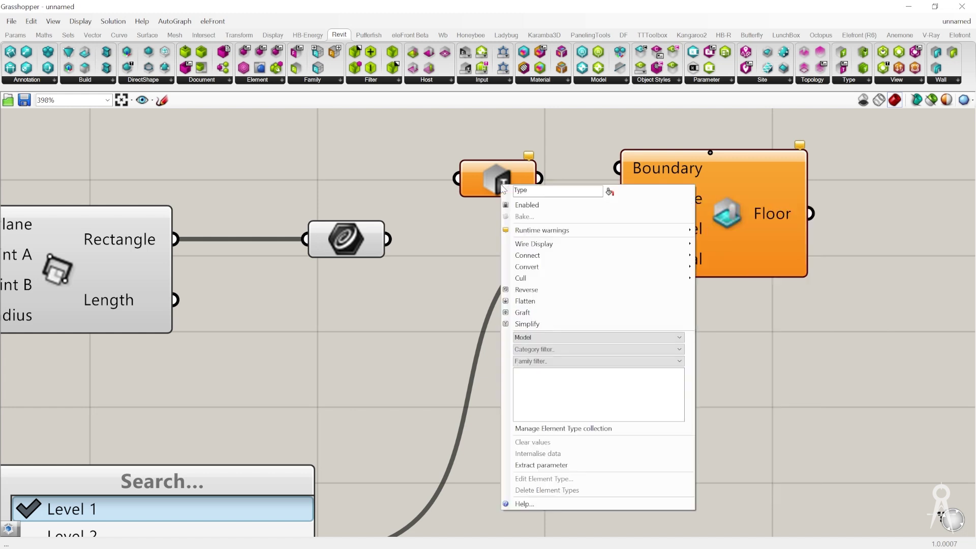
left_click(558, 350)
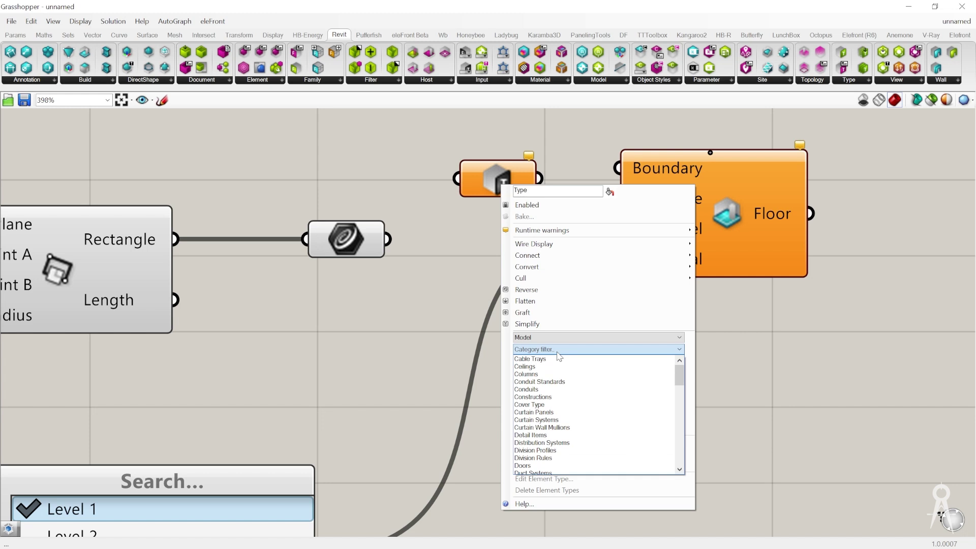
key("f")
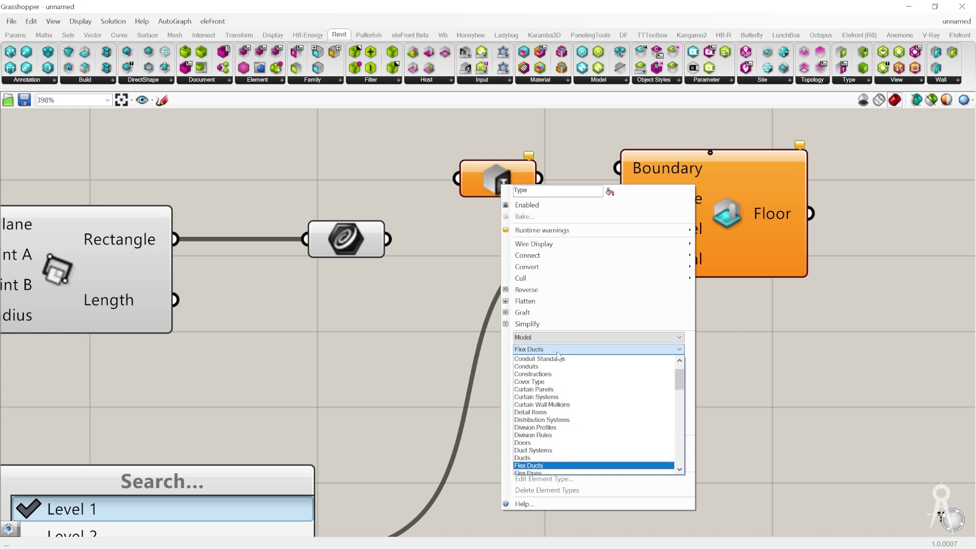
scroll(562, 468, "down", 1)
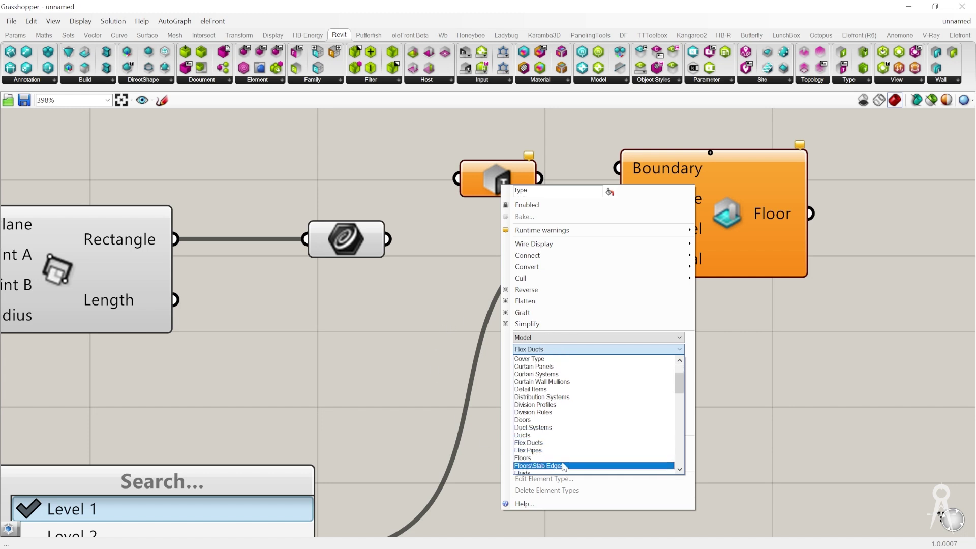
left_click(562, 467)
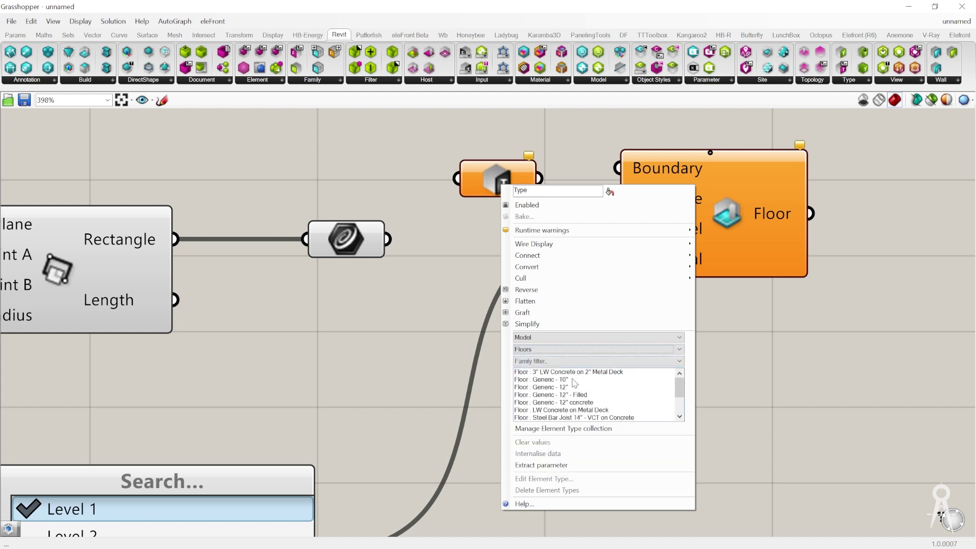
left_click(567, 388)
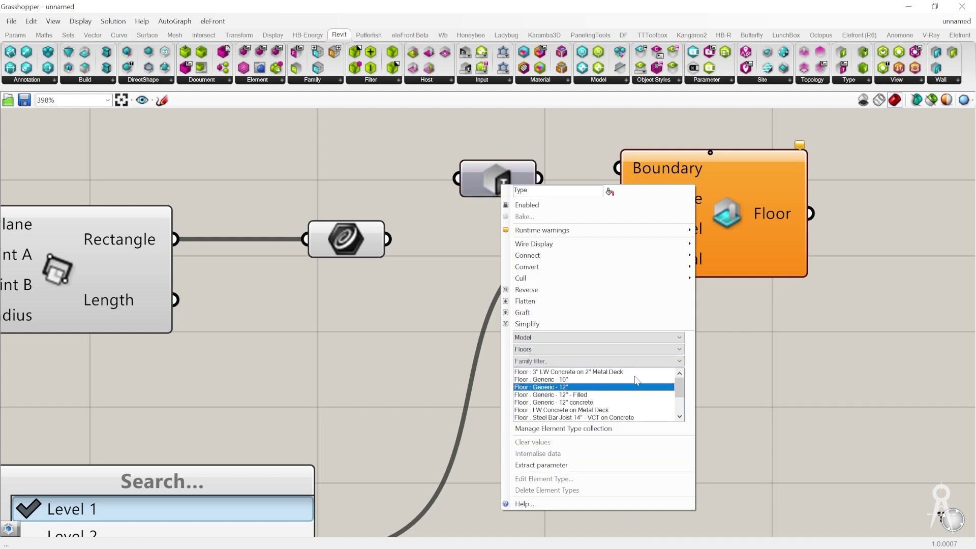
left_click(725, 368)
left_click_drag(537, 179, 617, 199)
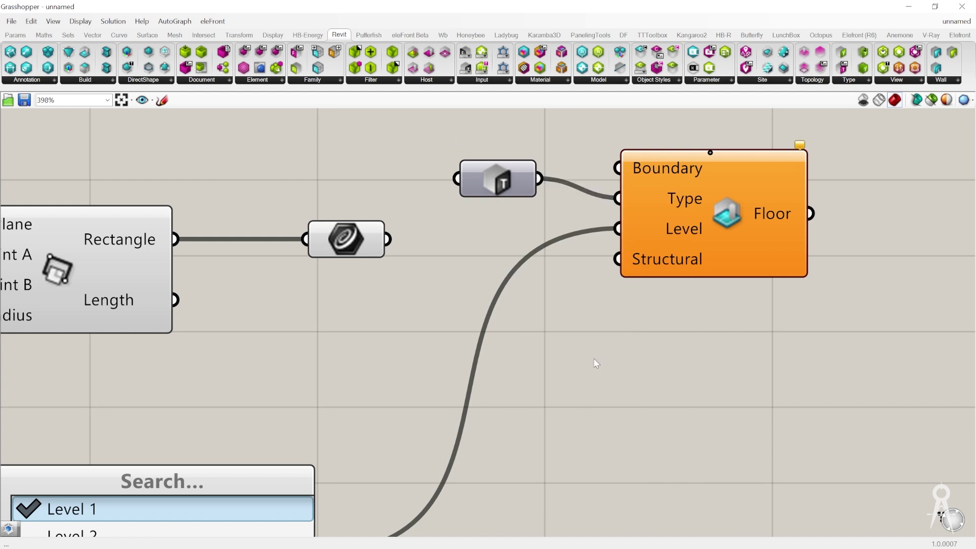
Step: Move the Curve parameter above the Type parameter and connect it to the Add Floor component's Boundary input
scroll(596, 339, "down", 3)
left_click_drag(475, 304, 474, 233)
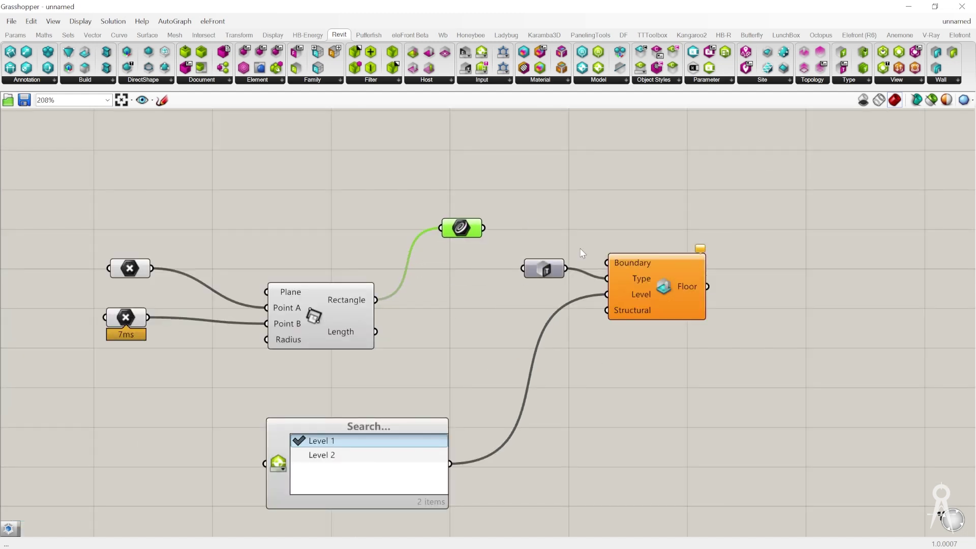
scroll(624, 261, "up", 3)
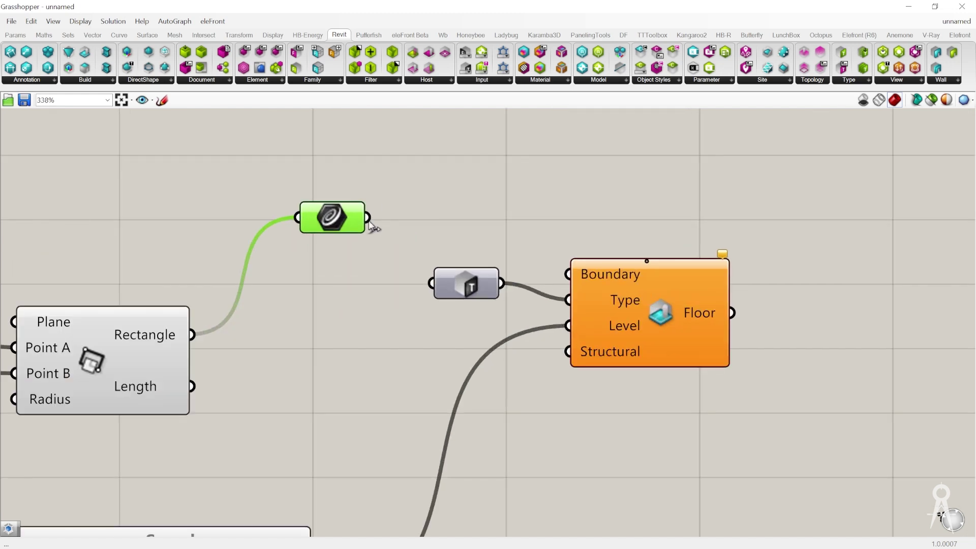
left_click_drag(368, 219, 561, 271)
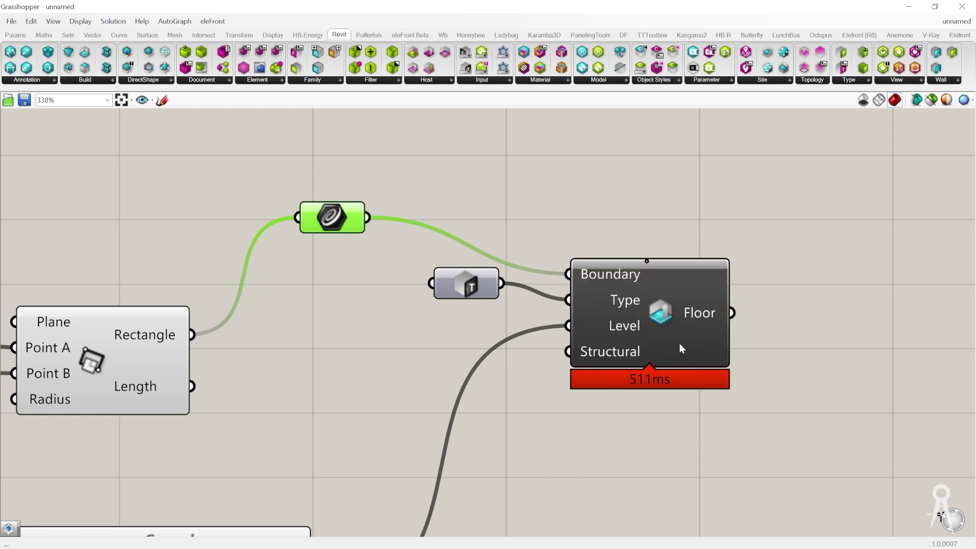
scroll(675, 370, "down", 2)
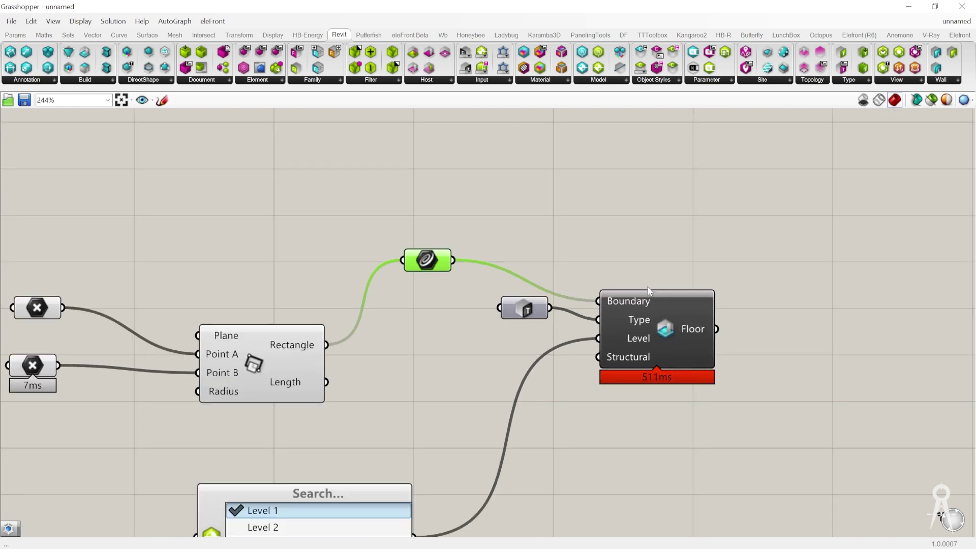
scroll(673, 386, "up", 1)
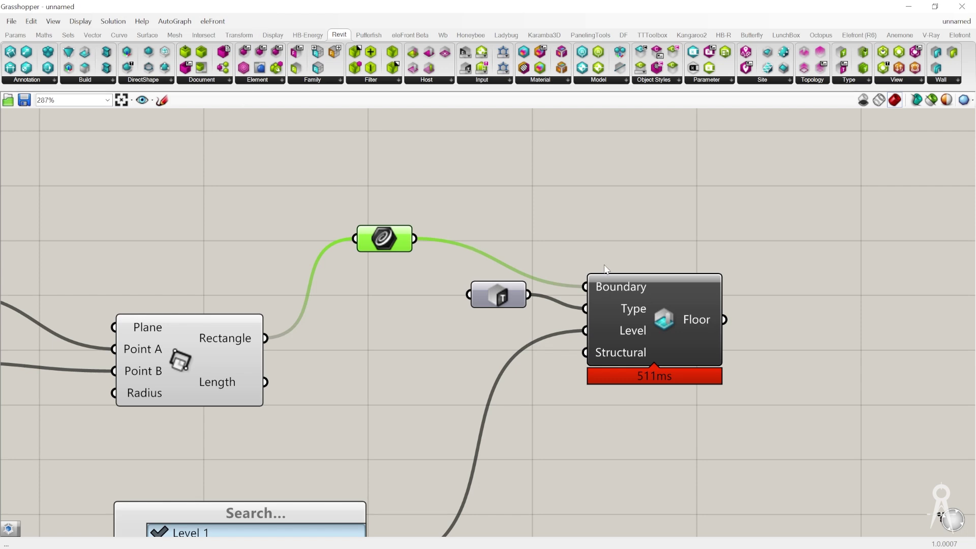
right_click(612, 231)
left_click(575, 223)
Step: Save the definition as r1 in the class > demo folder of 2023 01 RhinoInside_Exercises
key("ctrl+s")
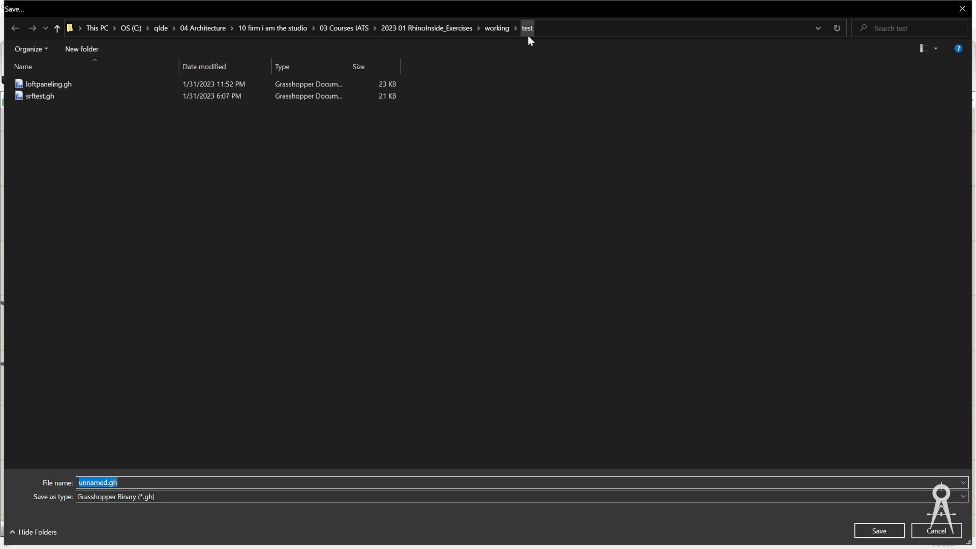
left_click(469, 28)
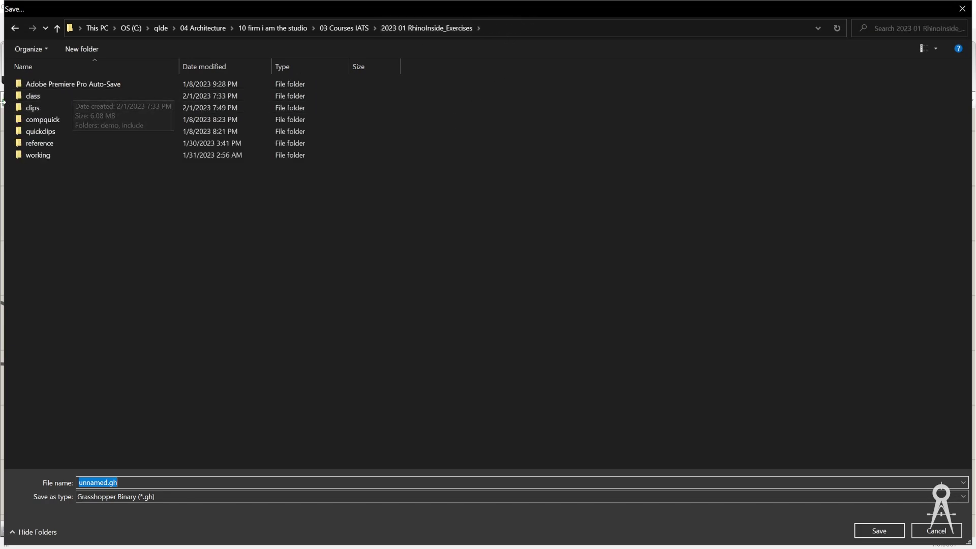
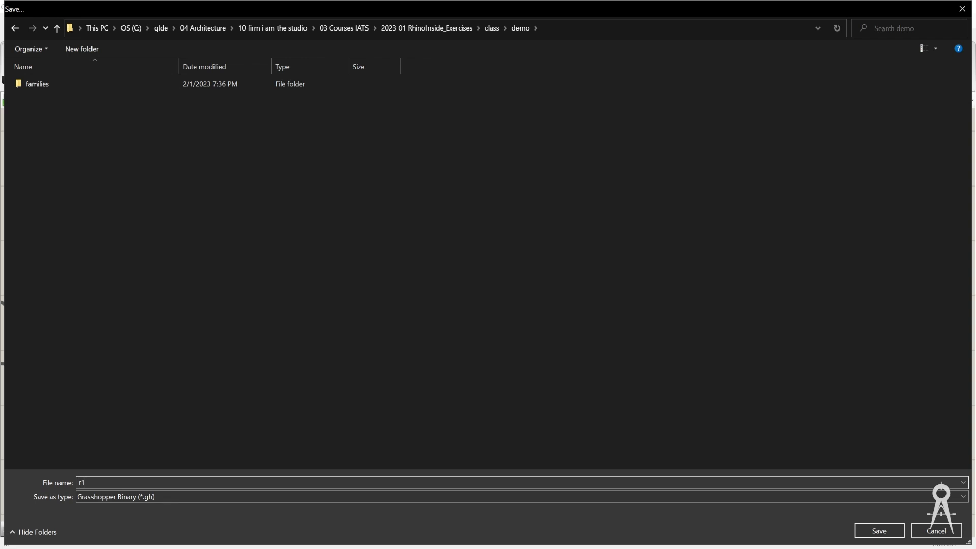
key("Return")
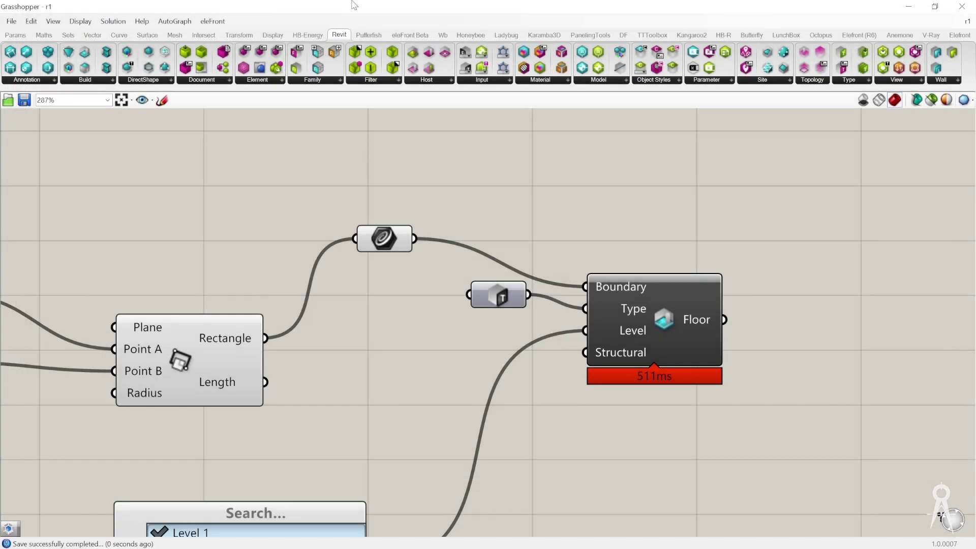
Step: Move the Grasshopper and Rhino windows aside to uncover Revit's 3D view, and select the generated floor to inspect it
left_click_drag(364, 12, 616, 247)
left_click_drag(149, 11, 419, 364)
scroll(375, 294, "up", 3)
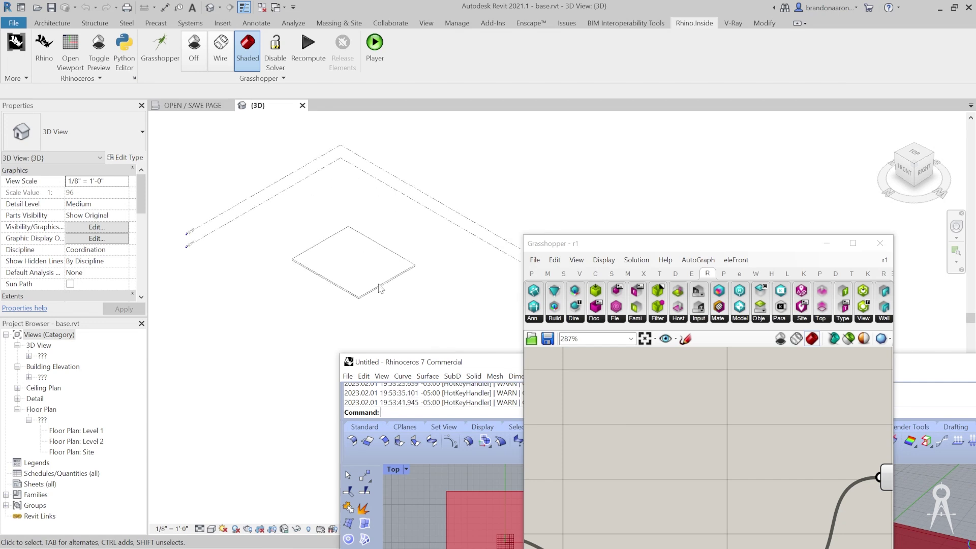
left_click(455, 261)
scroll(456, 262, "up", 2)
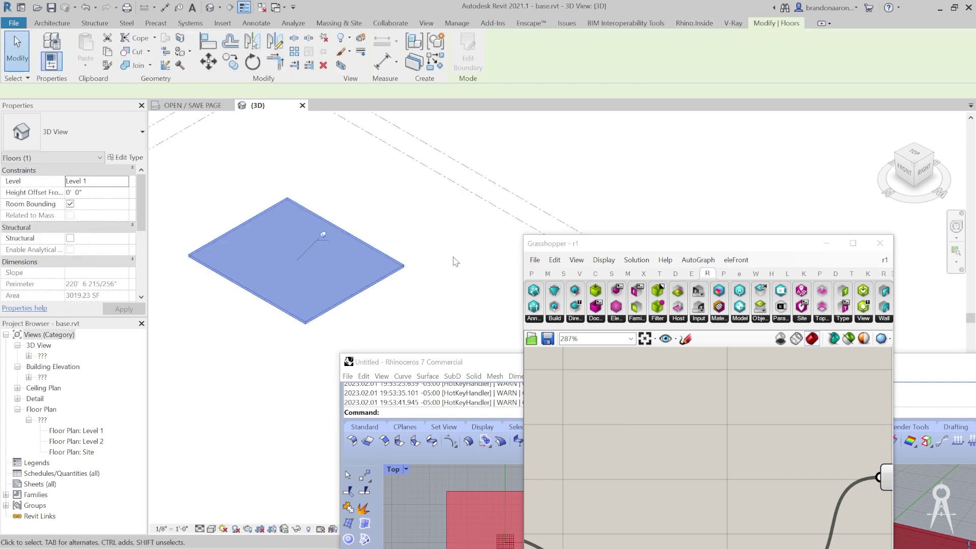
Step: Inspect the floor in Revit's 3D view, and reposition the Grasshopper window to review the whole definition
scroll(288, 215, "down", 2)
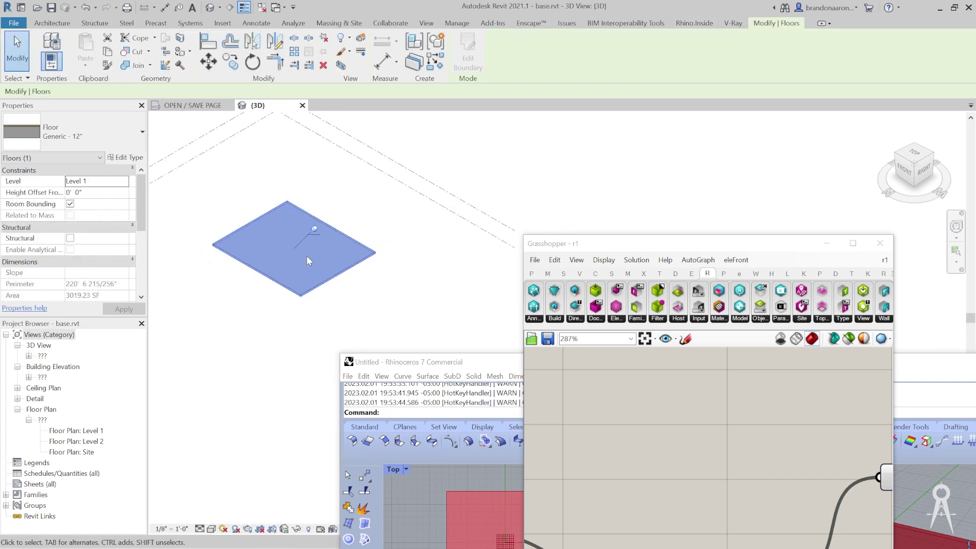
scroll(226, 201, "up", 3)
scroll(227, 206, "up", 1)
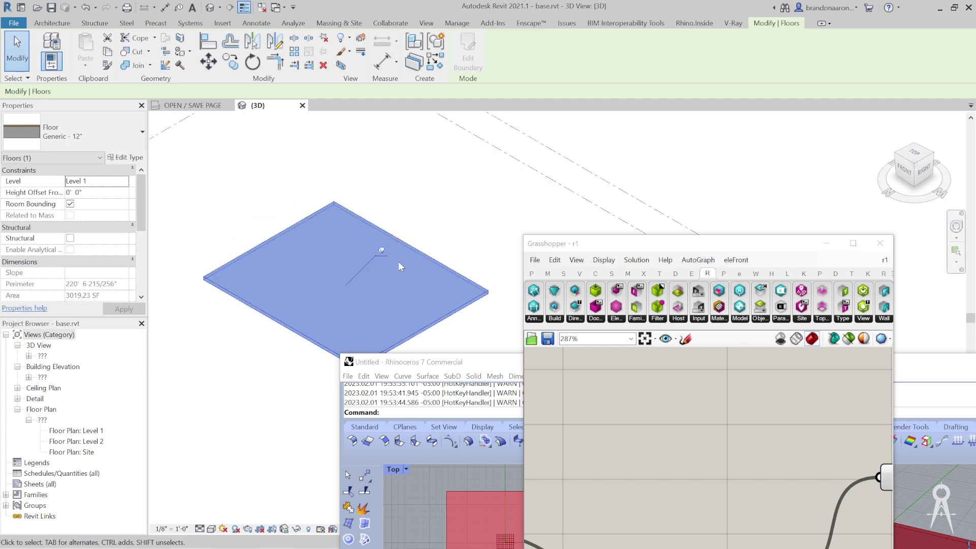
scroll(366, 297, "down", 1)
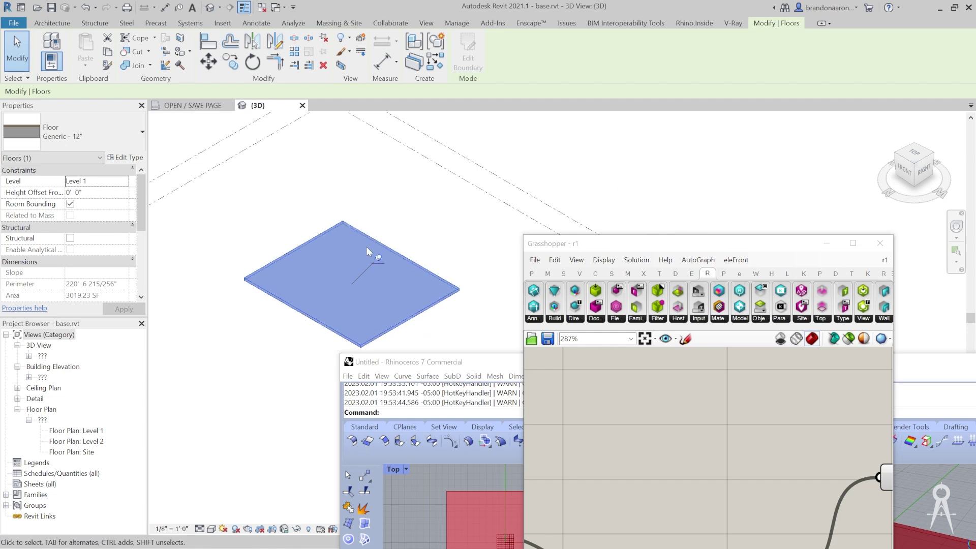
scroll(368, 276, "up", 1)
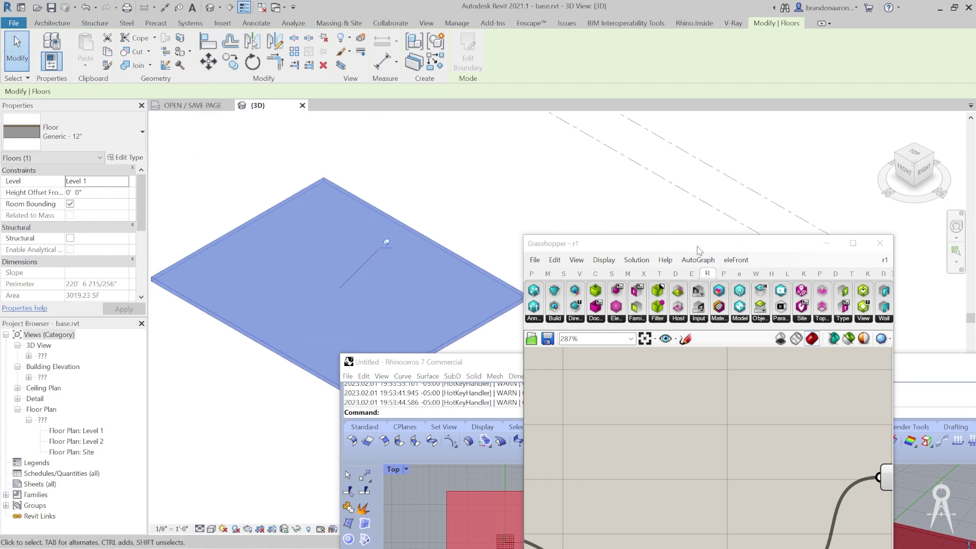
left_click_drag(697, 249, 614, 113)
scroll(580, 390, "down", 5)
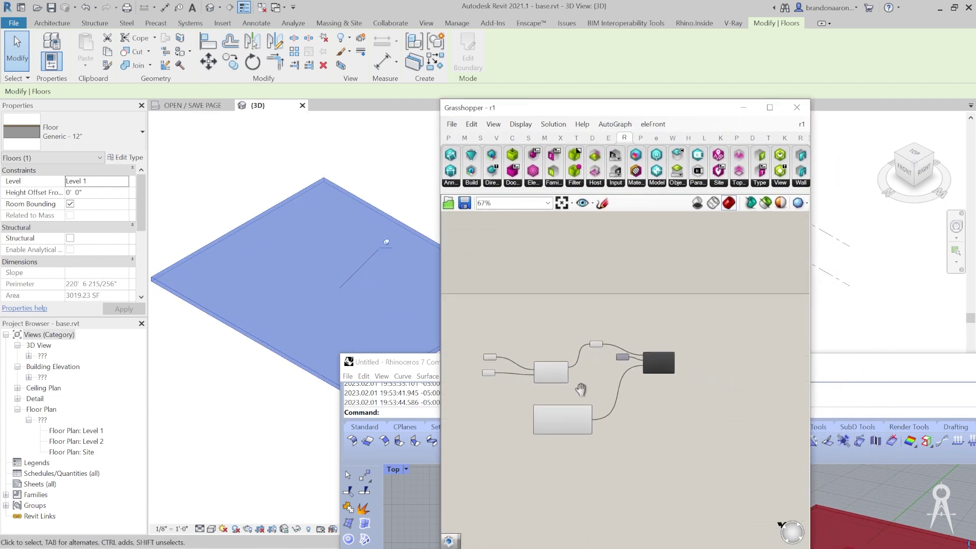
scroll(630, 391, "up", 4)
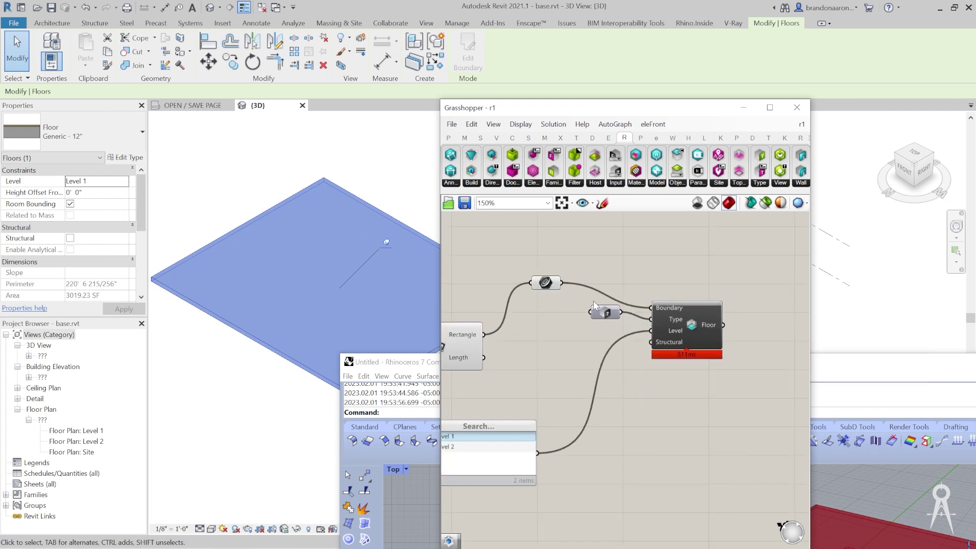
scroll(598, 318, "down", 1)
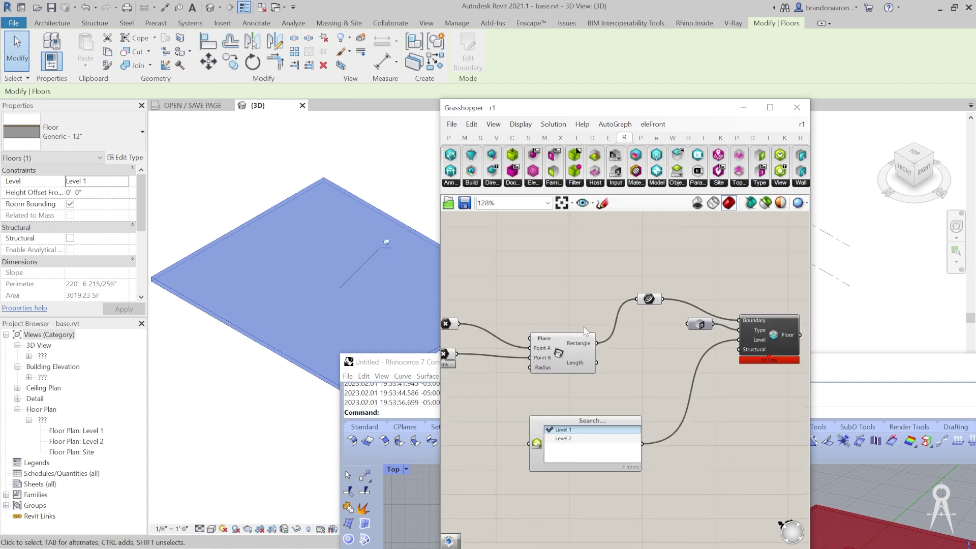
Step: Move the two-point rectangle component closer to its two point parameters on the canvas
right_click_drag(495, 334, 568, 333)
scroll(507, 321, "up", 2)
left_click_drag(520, 322, 515, 324)
left_click_drag(713, 374, 660, 377)
Step: Add a Rotate component with Geometry, Angle and Plane inputs and place it above the rectangle component
double_click(659, 293)
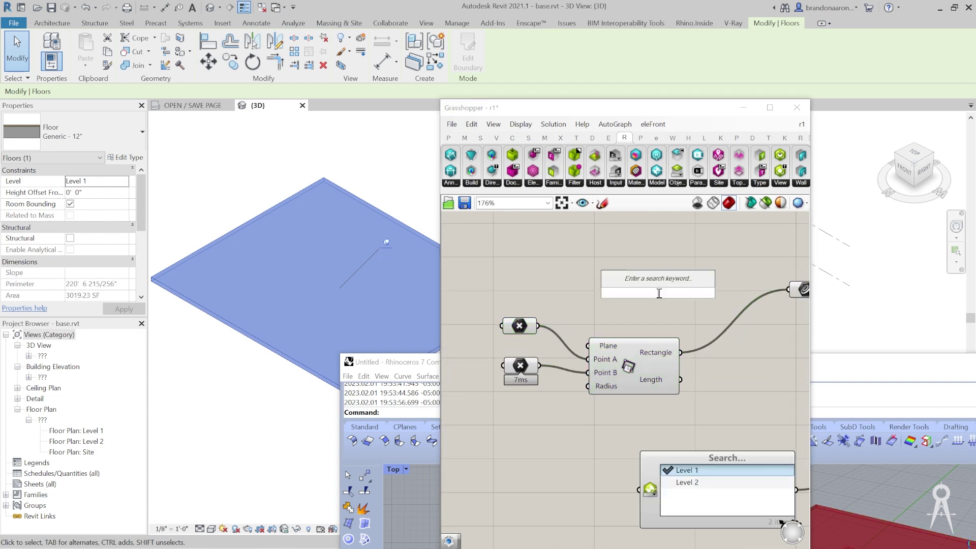
type("rot")
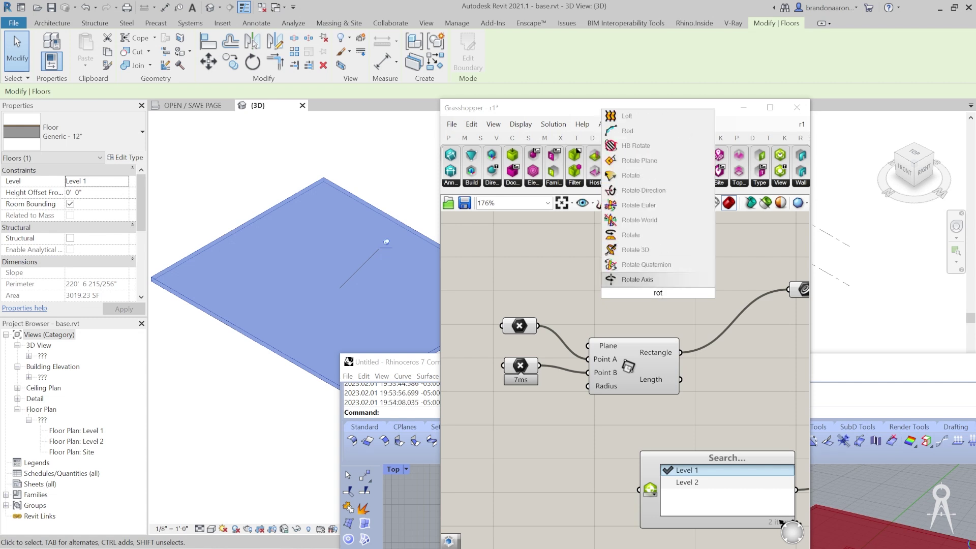
left_click(630, 235)
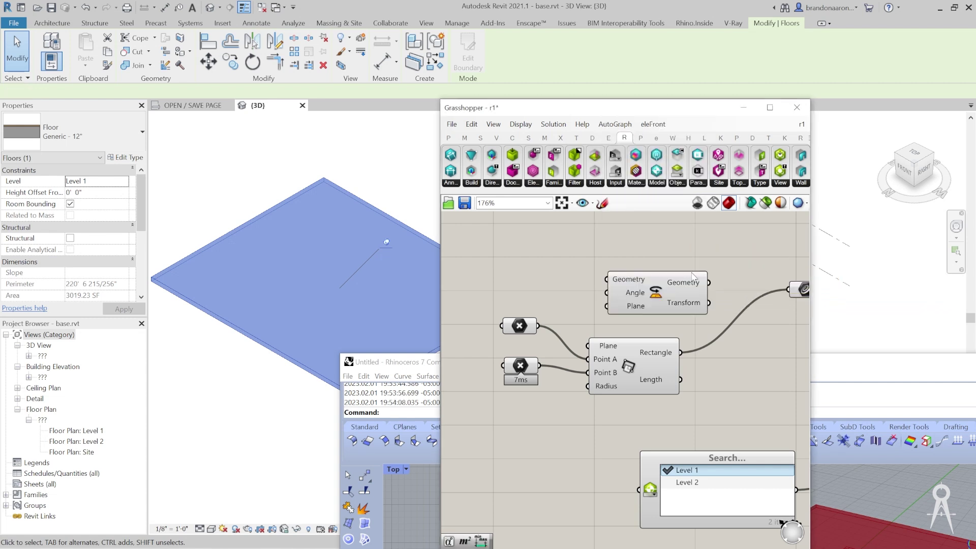
left_click_drag(666, 299, 703, 264)
right_click_drag(655, 297, 644, 303)
Step: Add an integer number slider ranging from 0 to 180 and connect it to Rotate's Angle input, set to degrees
double_click(561, 259)
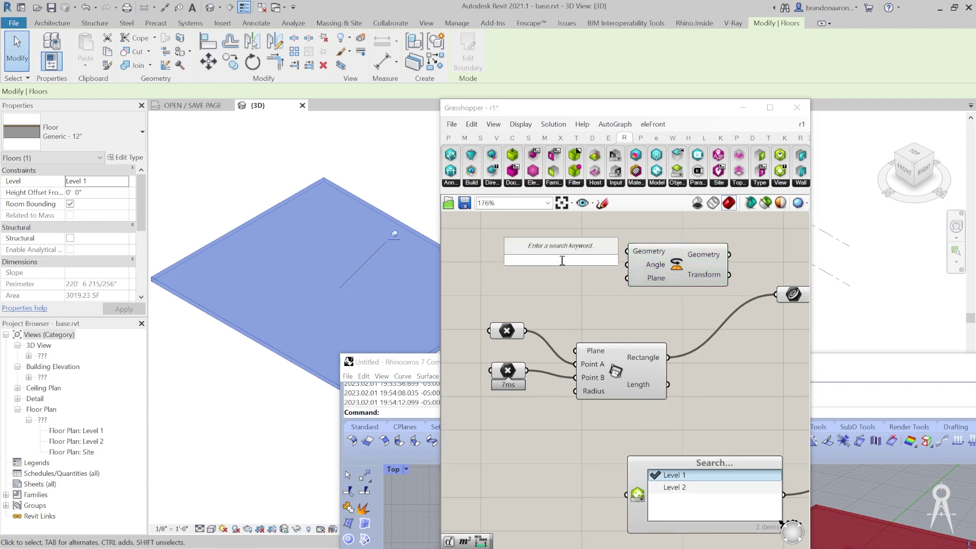
type("0..")
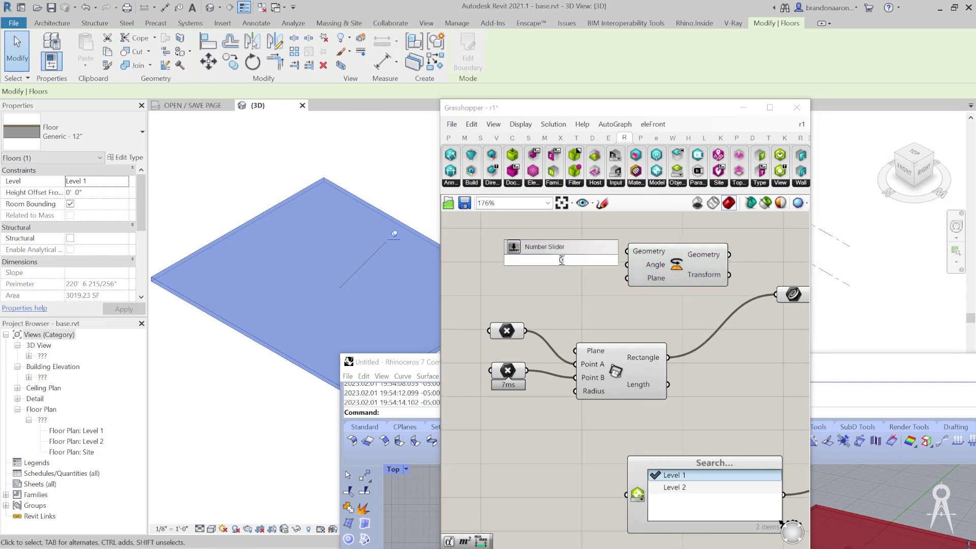
type("18")
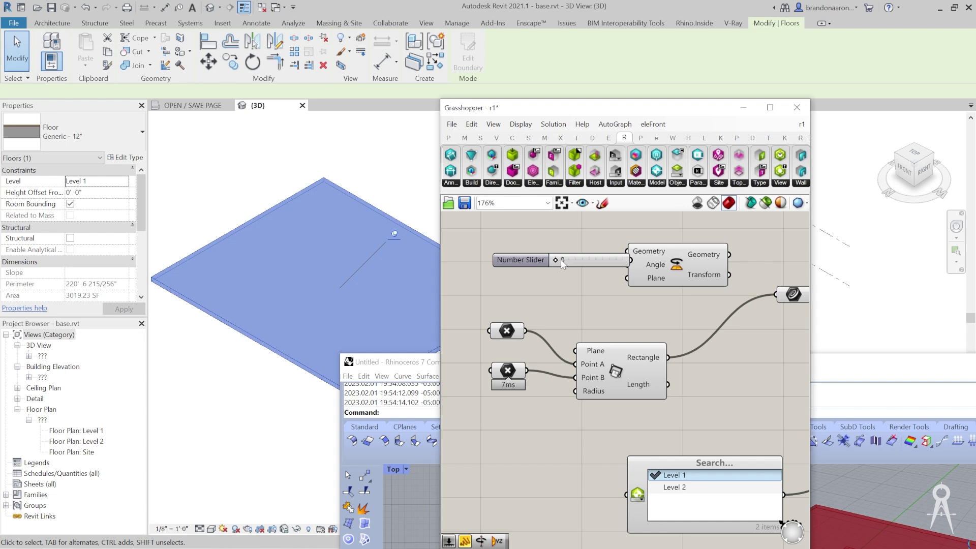
key("Return")
scroll(711, 262, "up", 1)
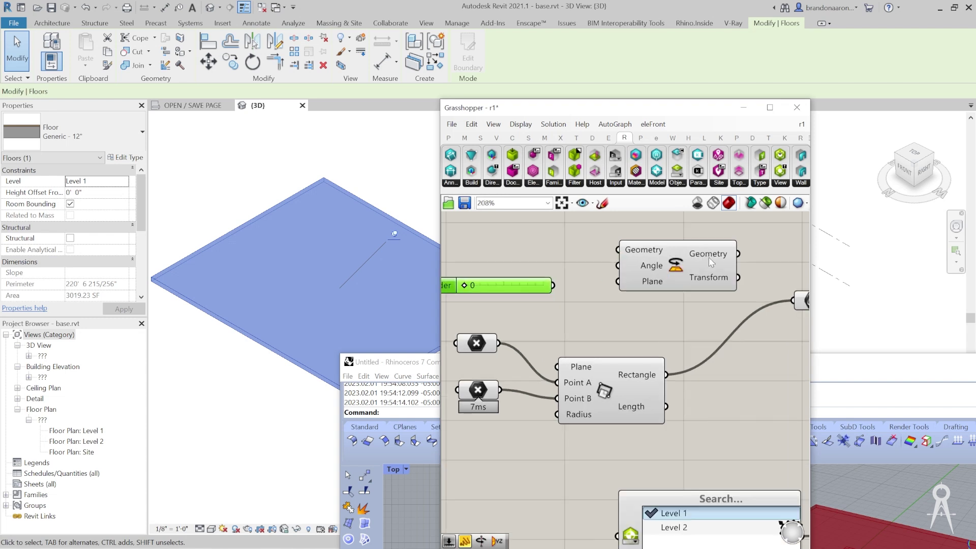
right_click(644, 268)
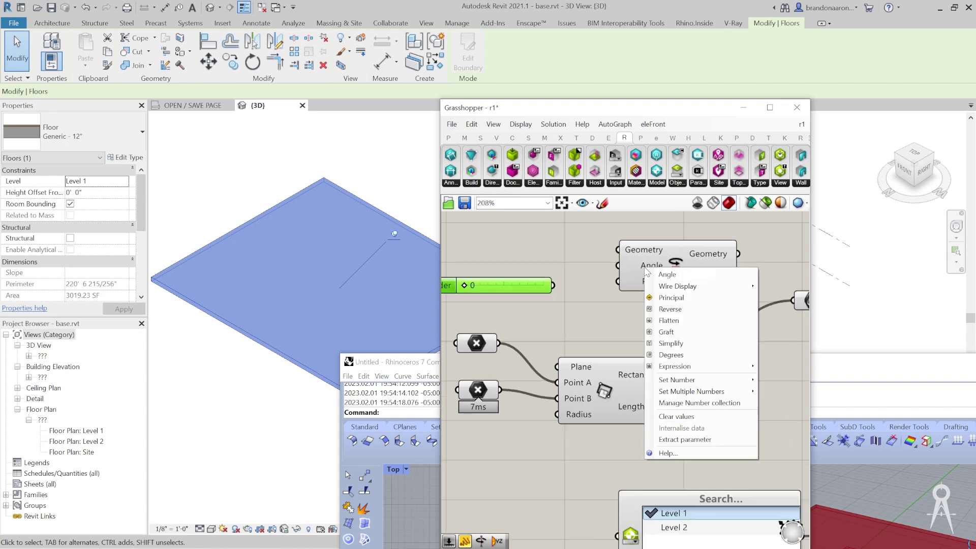
left_click(686, 355)
left_click_drag(555, 286, 604, 265)
Step: Connect the Rectangle output to Rotate's Geometry input and set the angle slider to 78
scroll(592, 282, "down", 3)
left_click_drag(636, 338, 600, 262)
left_click(625, 267)
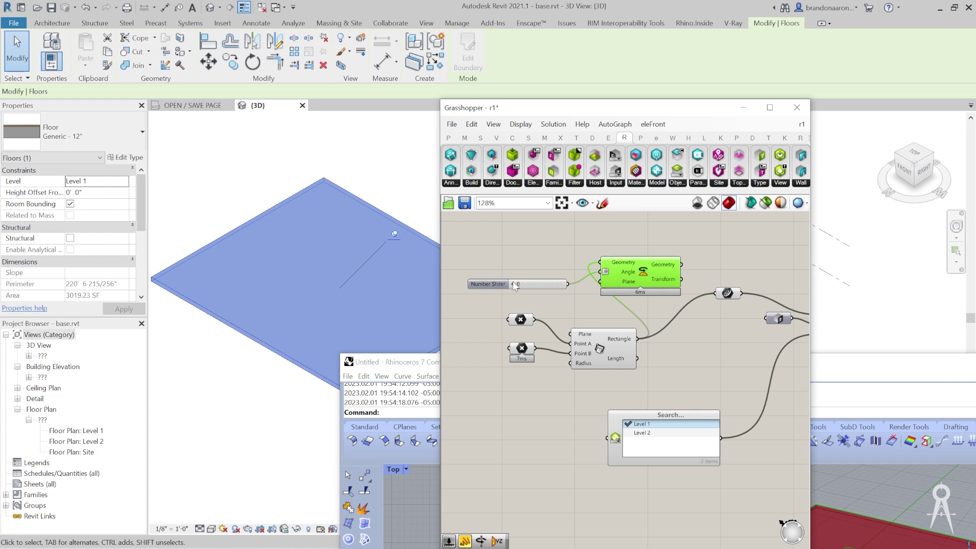
left_click_drag(513, 285, 536, 286)
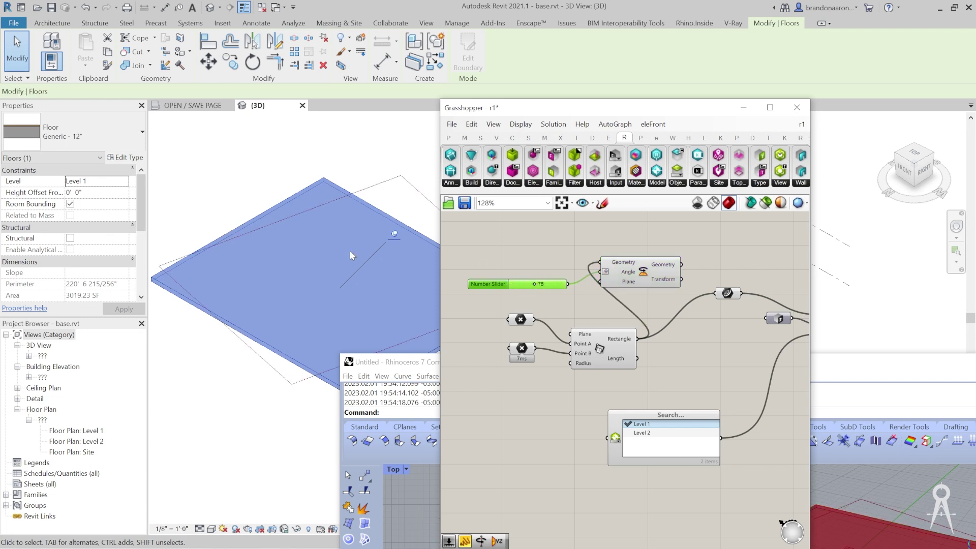
Step: Connect Rotate's Geometry output to the Curve parameter that feeds the Add Floor component's Boundary, replacing the direct rectangle connection
scroll(662, 274, "up", 3)
left_click_drag(629, 248, 685, 295)
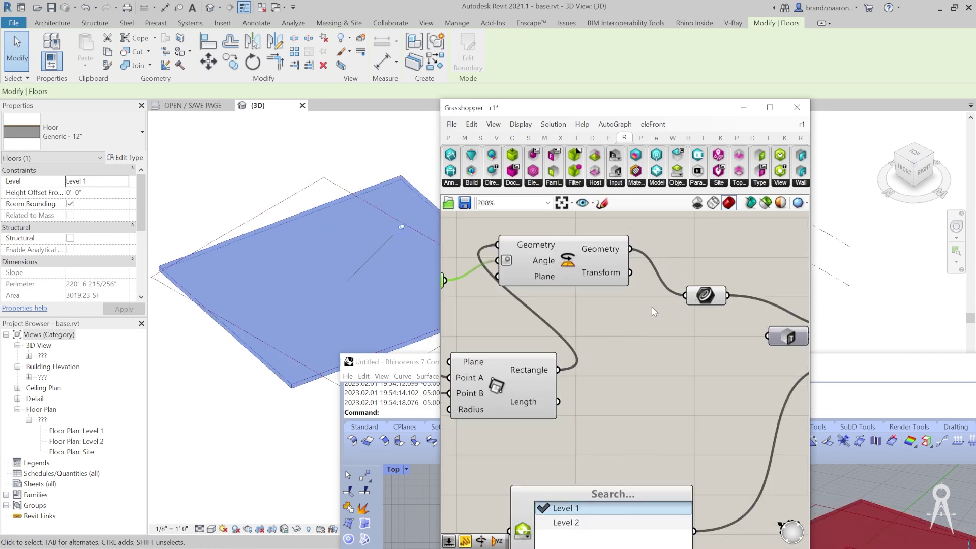
scroll(650, 307, "down", 5)
scroll(648, 306, "down", 2)
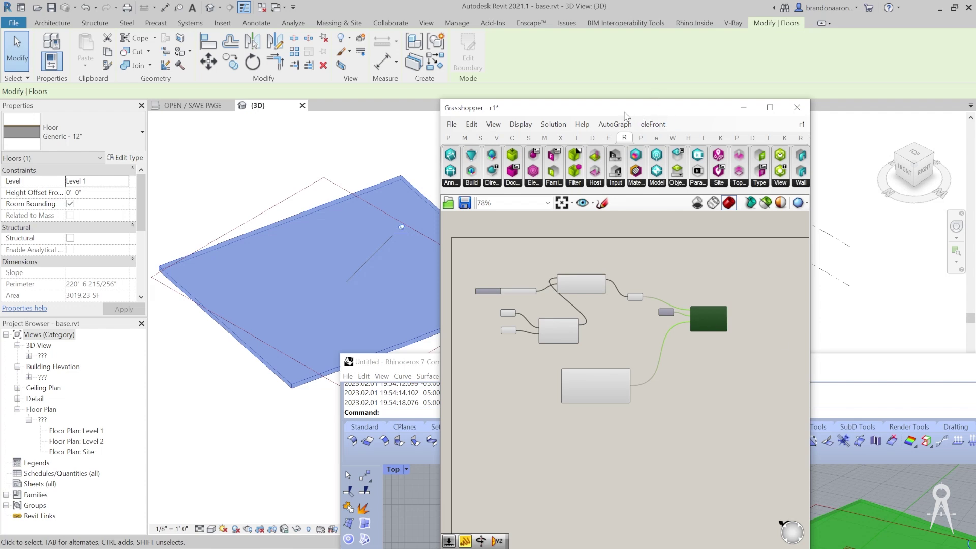
Step: Rearrange the Grasshopper and Rhino windows and examine the rotated floor in Rhino's Perspective viewport
left_click_drag(625, 116, 602, 44)
scroll(478, 222, "up", 1)
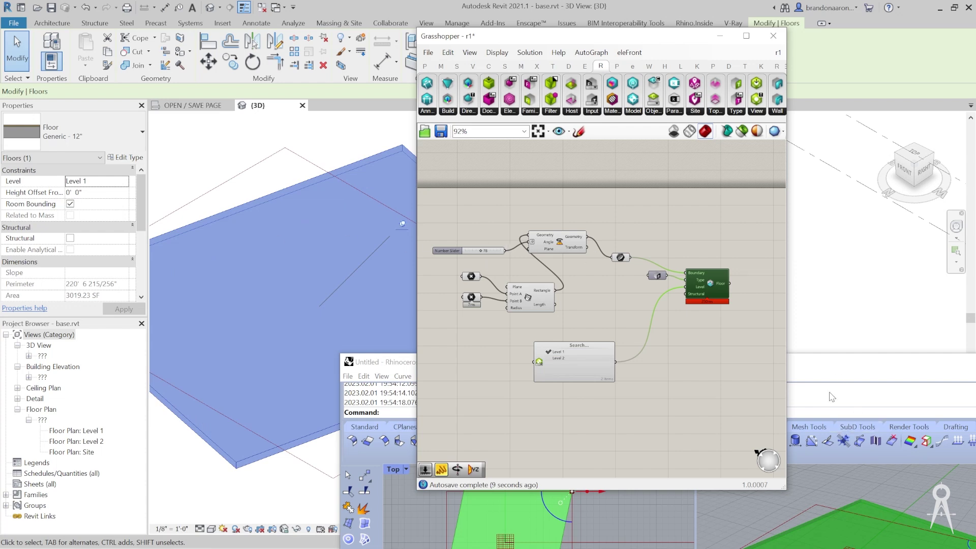
left_click_drag(832, 362, 773, 168)
left_click_drag(577, 36, 362, 32)
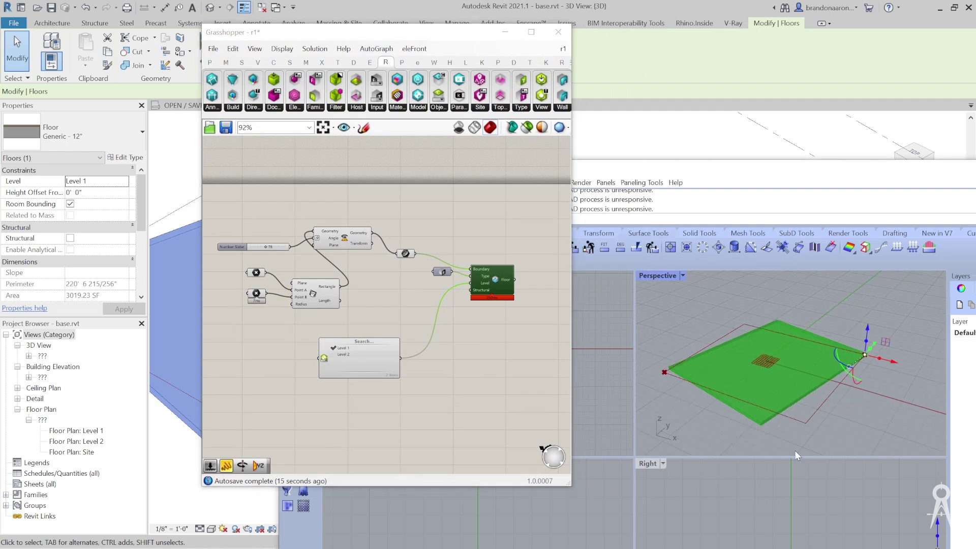
scroll(764, 425, "up", 3)
scroll(764, 425, "down", 5)
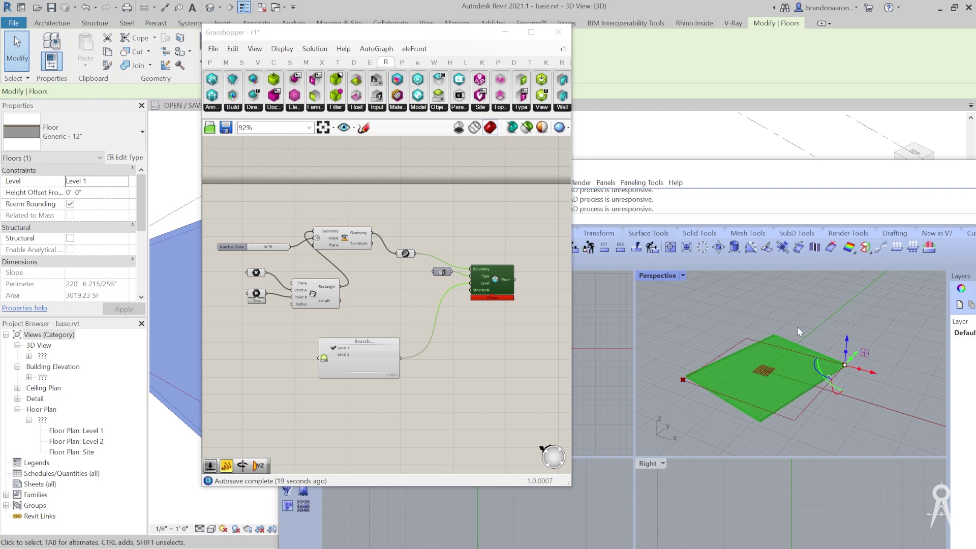
Step: Move the Grasshopper and Rhino windows off Revit's 3D view and inspect the rotated floor there
left_click_drag(428, 36, 807, 63)
left_click_drag(386, 162, 485, 418)
scroll(307, 260, "down", 4)
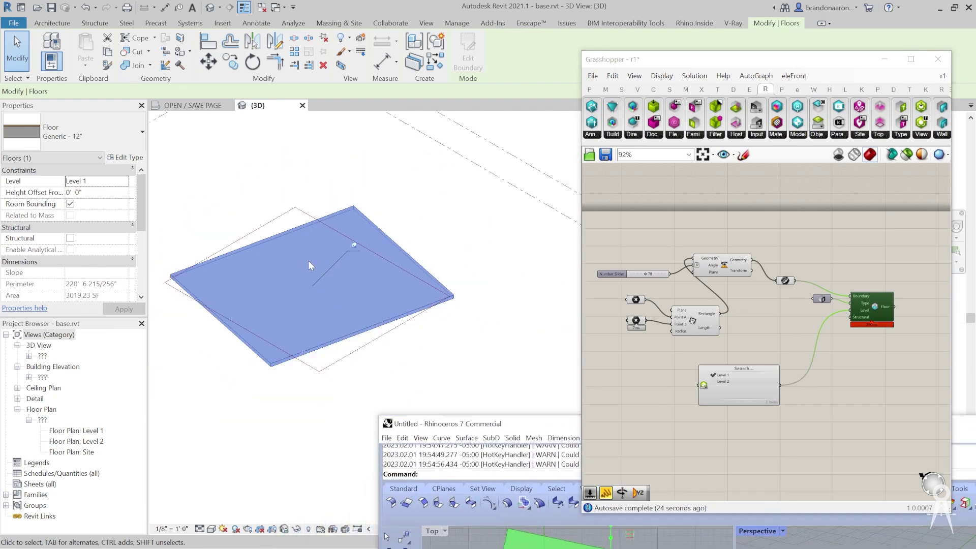
scroll(710, 281, "up", 4)
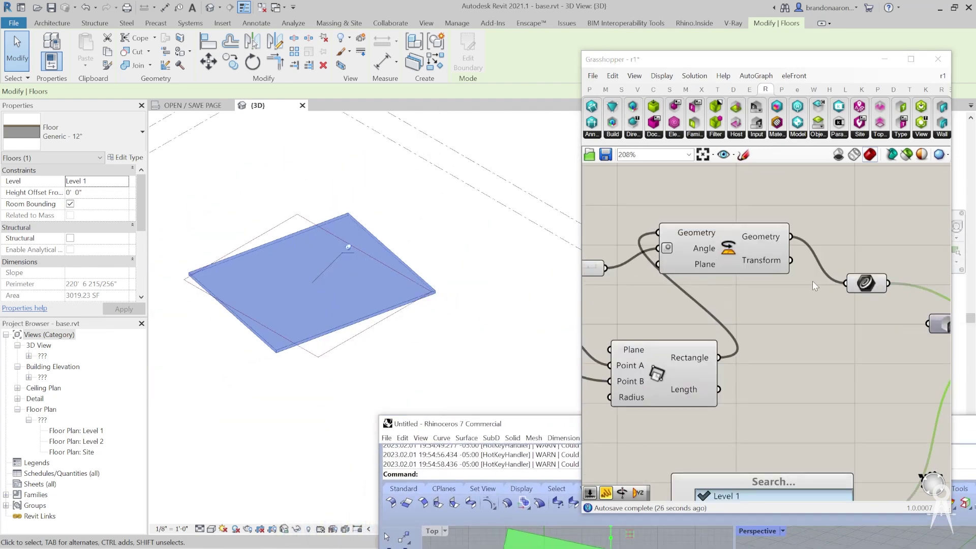
Step: Check the Rhino.Inside preview modes in Revit and select the Rotate and rectangle components to compare their previews
left_click(695, 23)
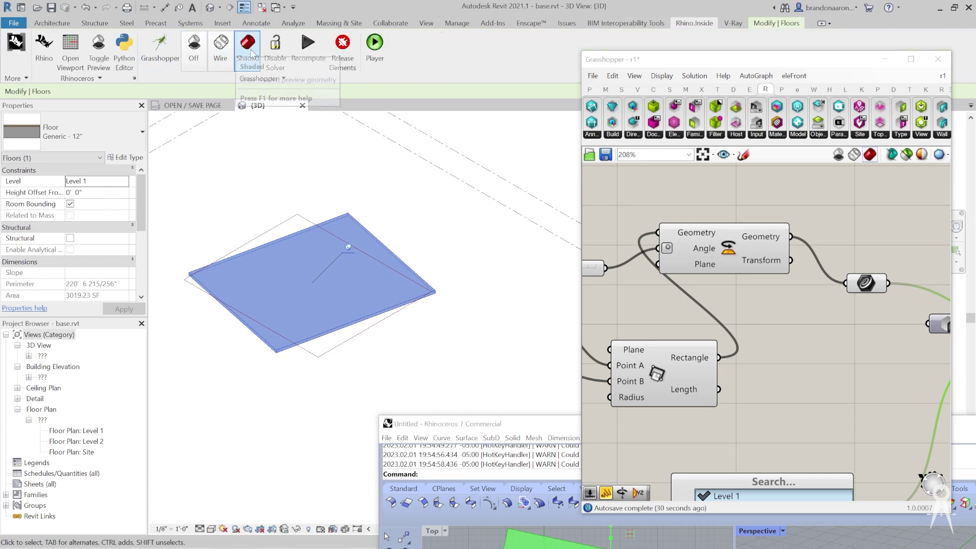
left_click(739, 250)
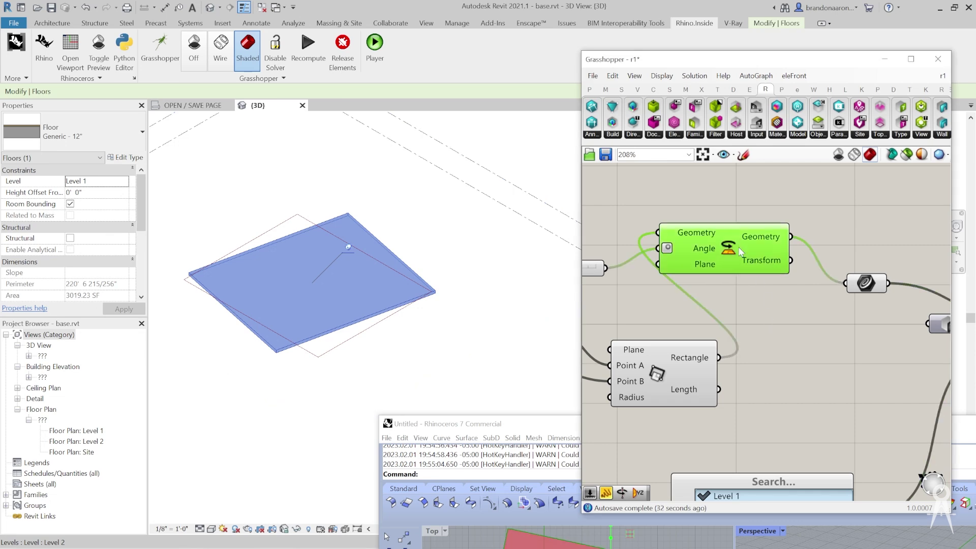
scroll(746, 319, "down", 3)
scroll(600, 287, "up", 3)
left_click(799, 416)
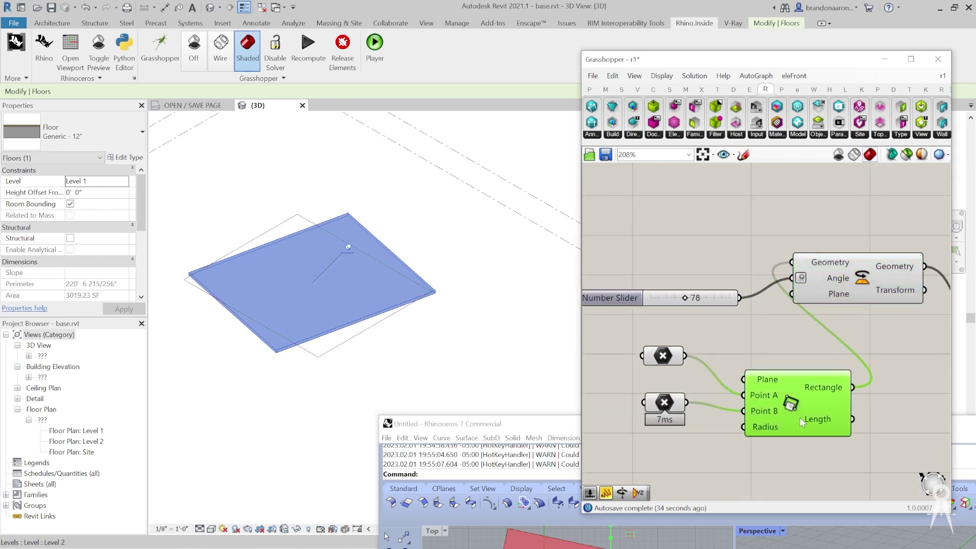
scroll(784, 342, "down", 3)
left_click(829, 303)
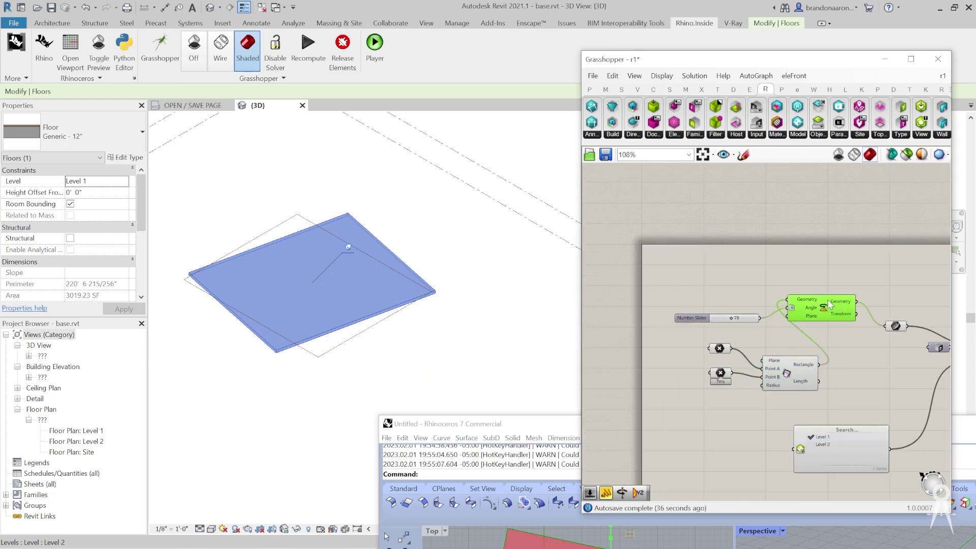
Step: Increase the angle slider's value to rotate the floor further
scroll(744, 303, "up", 3)
left_click_drag(719, 330, 730, 327)
scroll(718, 240, "down", 4)
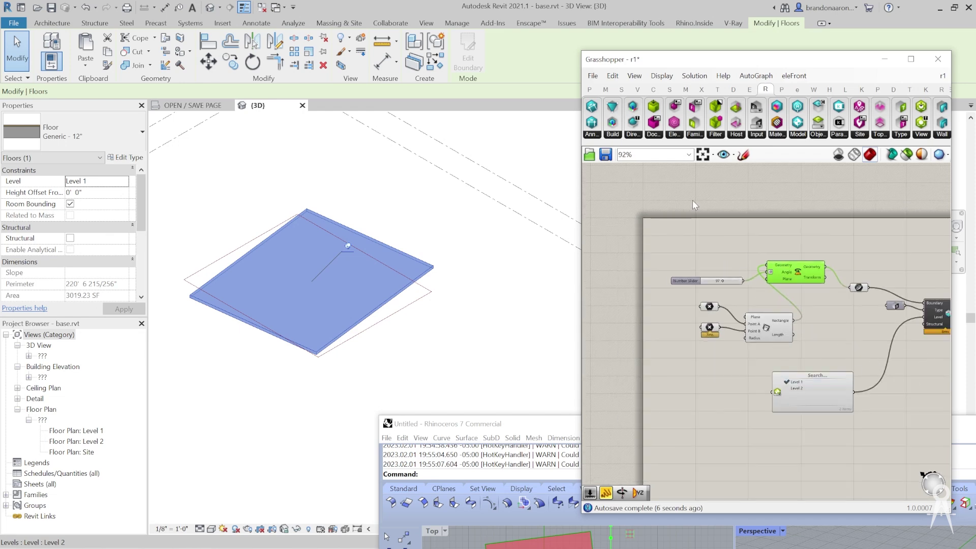
Step: Examine the Add Floor component's inputs and runtime status within the Grasshopper definition
right_click_drag(797, 302, 673, 254)
right_click(631, 234)
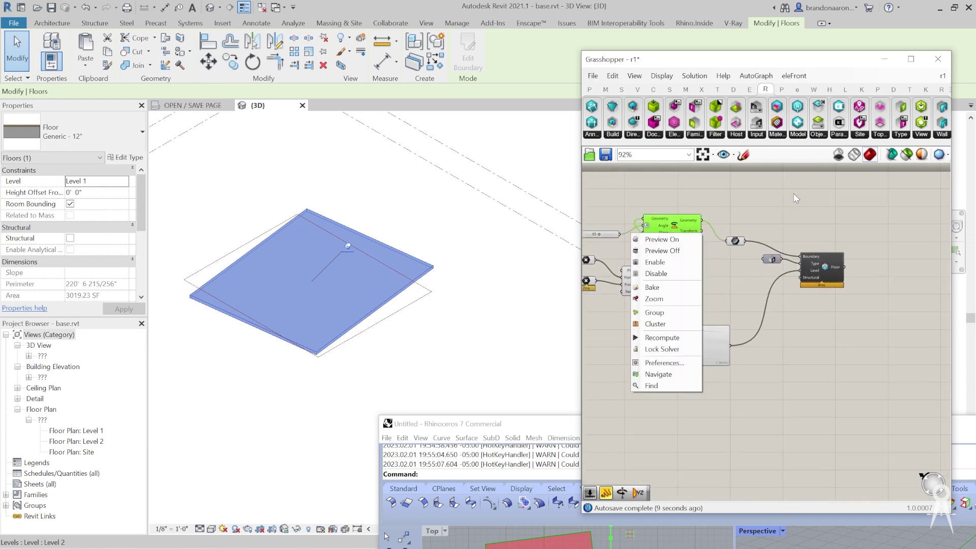
left_click(796, 222)
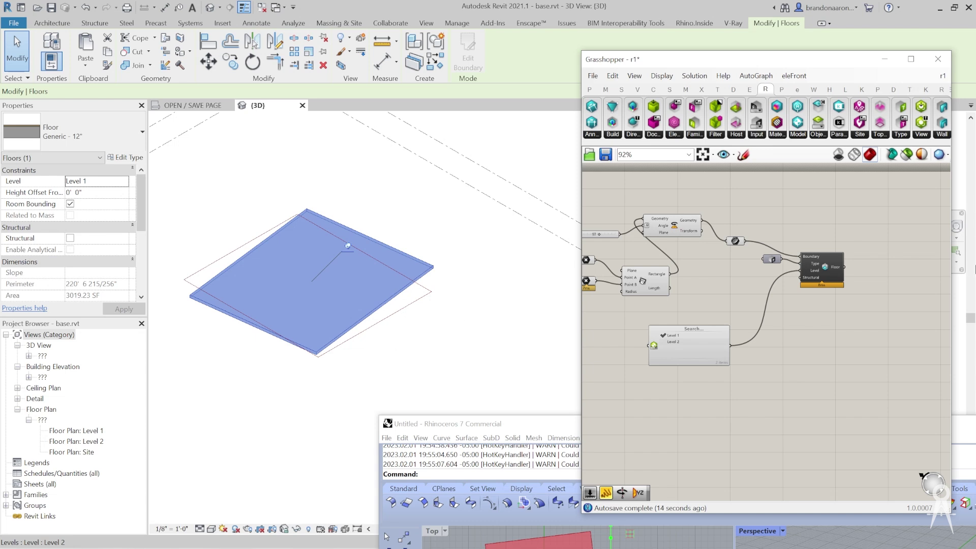
scroll(844, 280, "up", 2)
scroll(843, 280, "up", 3)
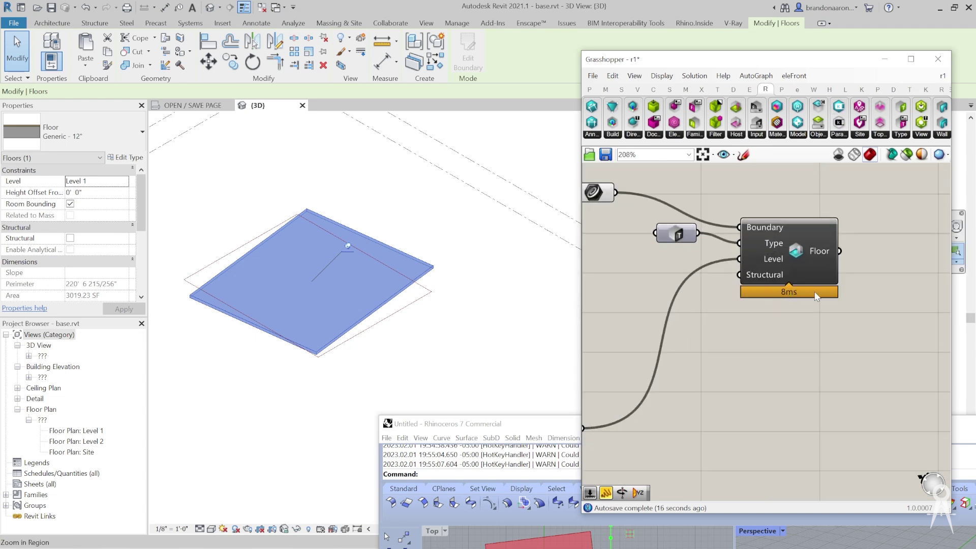
scroll(803, 300, "down", 6)
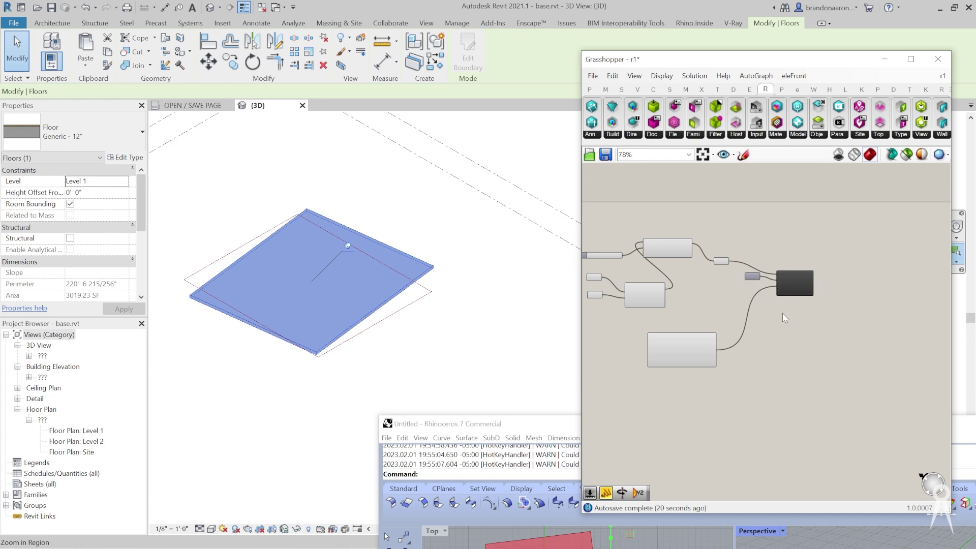
scroll(718, 294, "up", 5)
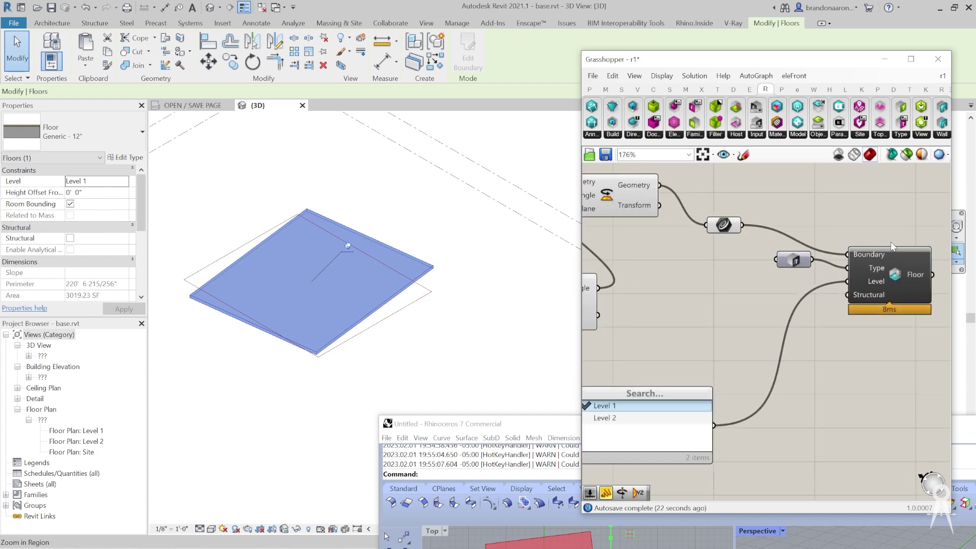
scroll(727, 166, "down", 2)
scroll(889, 213, "up", 5)
scroll(793, 276, "down", 5)
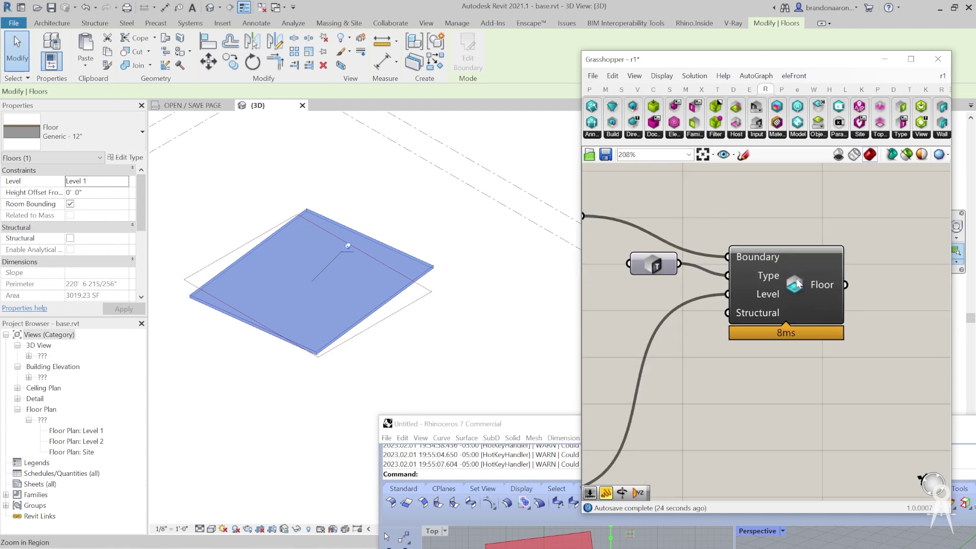
Step: Reposition the level picker directly beneath the Add Floor component in the Grasshopper definition and deselect it
right_click_drag(660, 345, 775, 313)
left_click(730, 338)
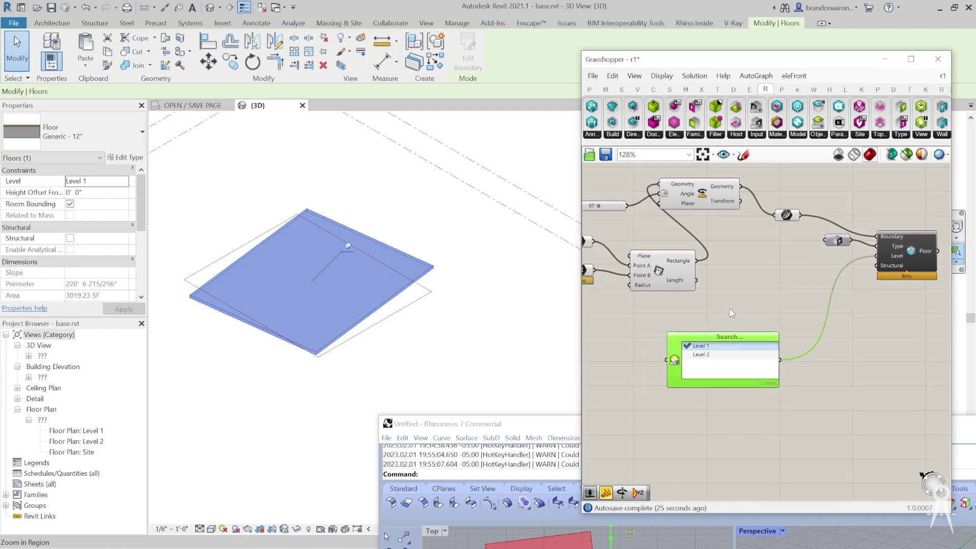
left_click_drag(730, 338, 736, 311)
scroll(744, 273, "down", 2)
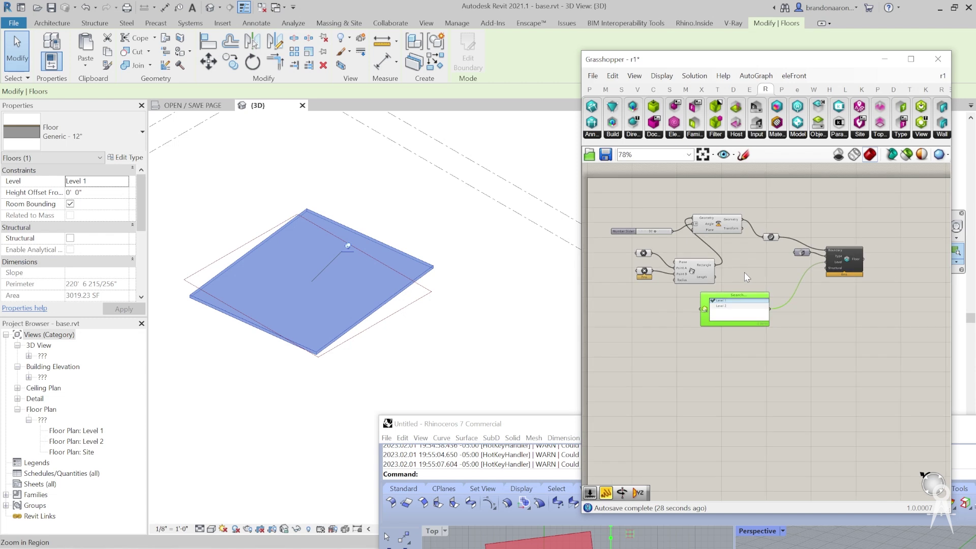
scroll(751, 353, "up", 2)
left_click_drag(721, 257, 862, 272)
scroll(856, 253, "down", 2)
scroll(855, 253, "up", 3)
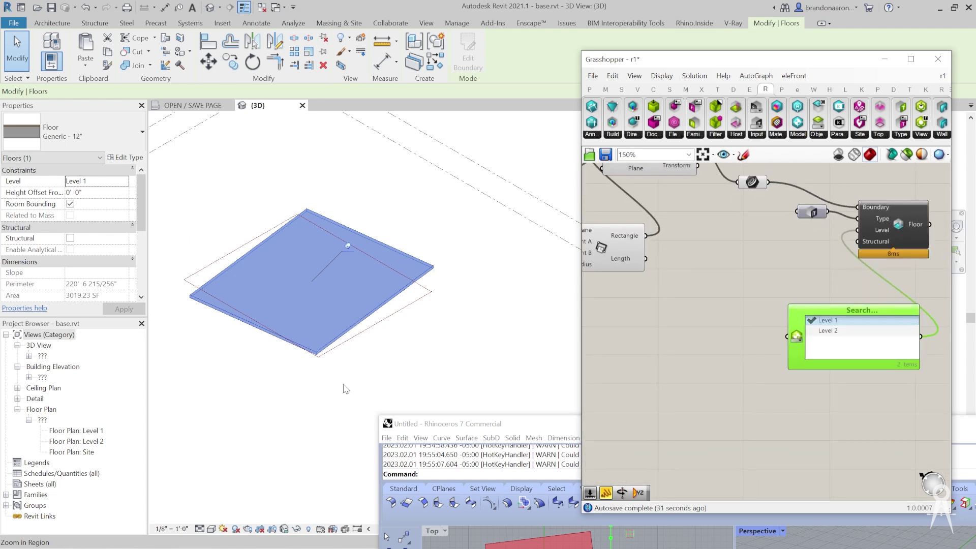
scroll(777, 319, "down", 4)
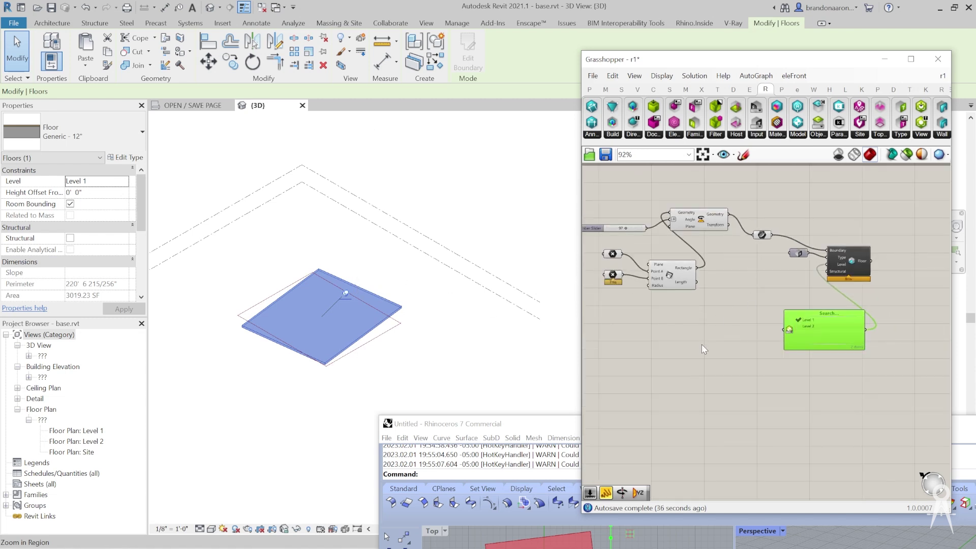
right_click(689, 285)
left_click(656, 323)
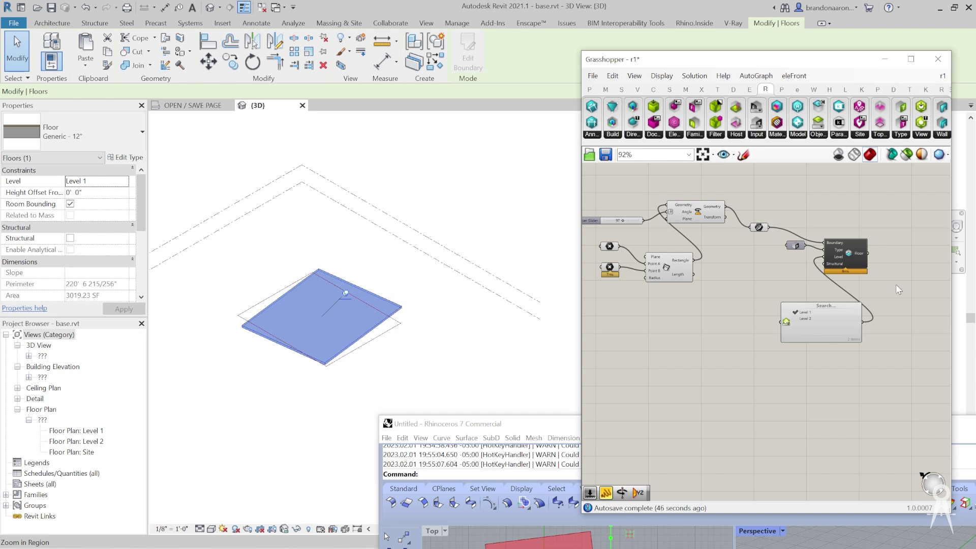
Step: Orbit and zoom Revit's 3D view to examine the rotated floor against the original rectangle and the level lines
scroll(786, 292, "down", 3)
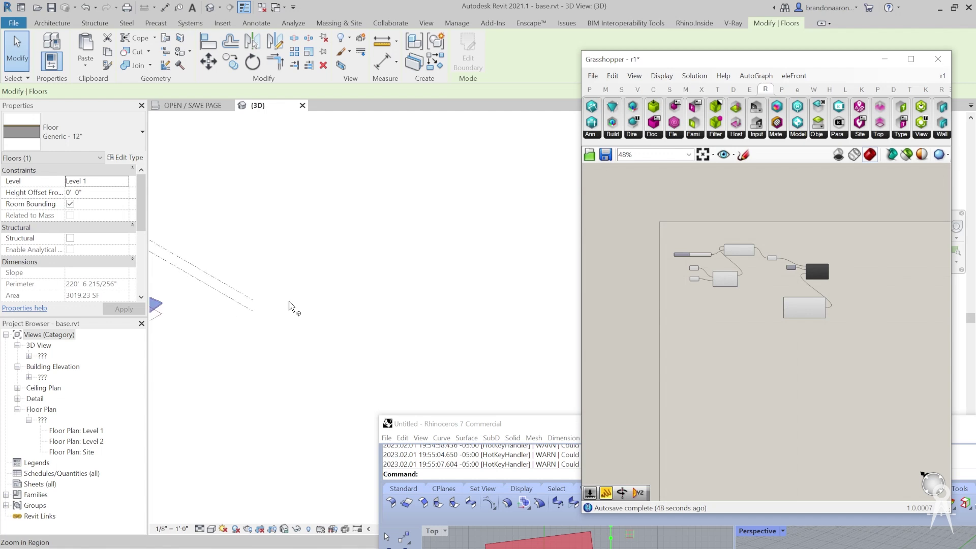
scroll(289, 307, "up", 5)
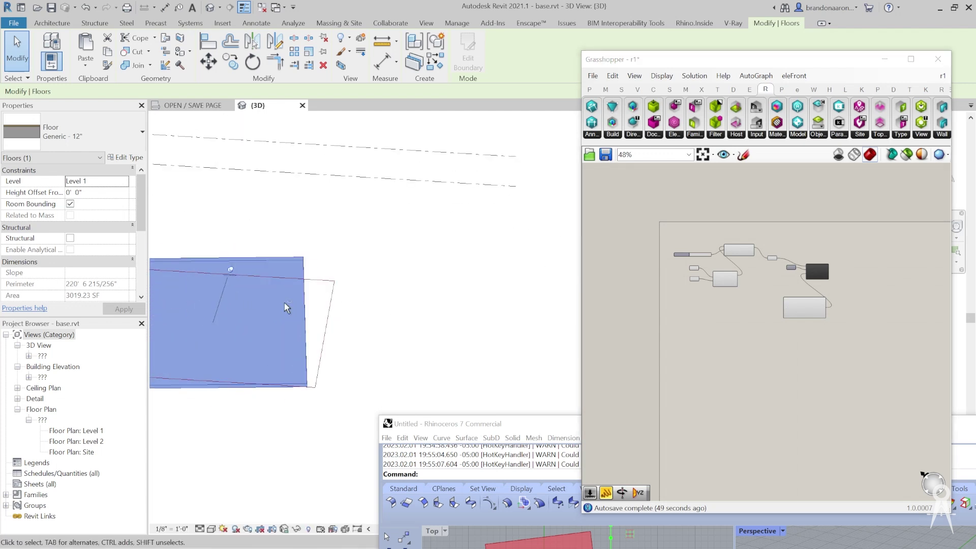
scroll(297, 308, "down", 3)
scroll(234, 308, "up", 2)
middle_click_drag(233, 308, 240, 307, "shift")
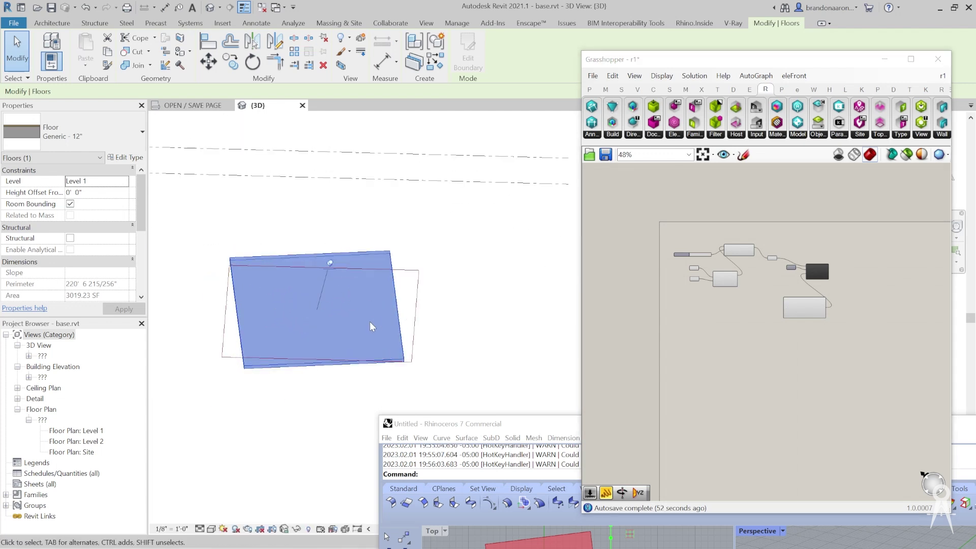
right_click(289, 334)
left_click(516, 295)
scroll(370, 268, "down", 3)
scroll(318, 290, "up", 3)
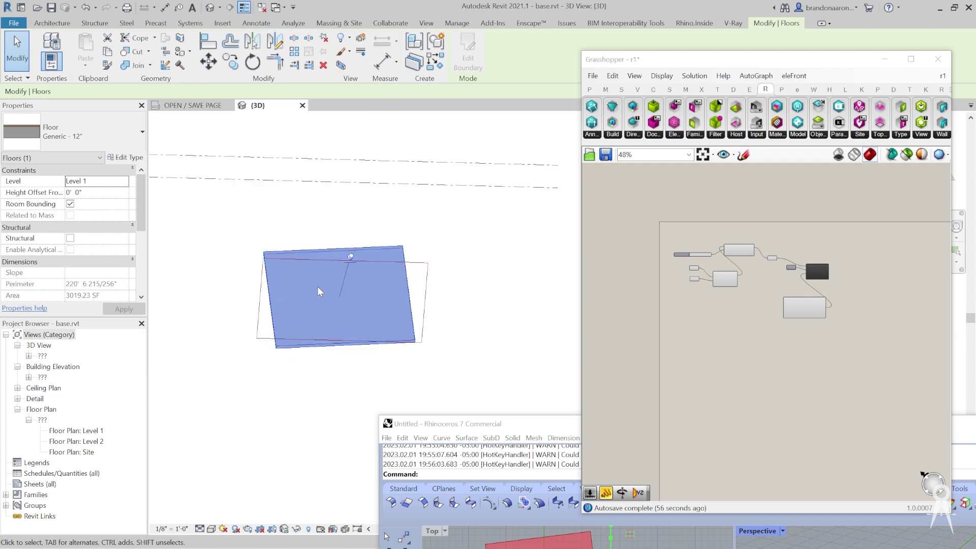
Step: Bring the Rhino window back into view and maximize its Perspective viewport
double_click(472, 431)
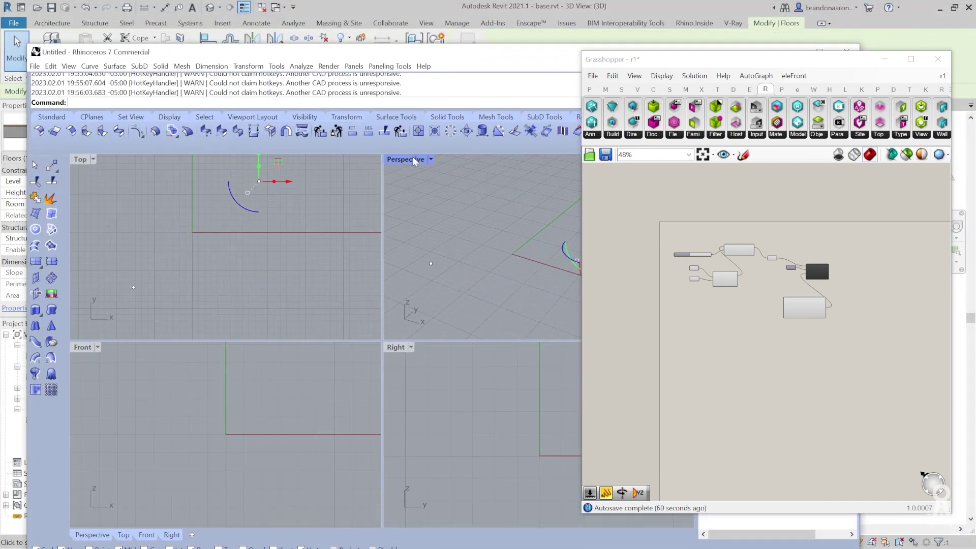
double_click(414, 160)
scroll(711, 231, "up", 6)
Step: Add a Move component to the Grasshopper canvas and place it above the Add Floor component
right_click_drag(849, 368, 682, 375)
scroll(722, 331, "up", 2)
left_click(776, 274)
double_click(776, 275)
type("cop")
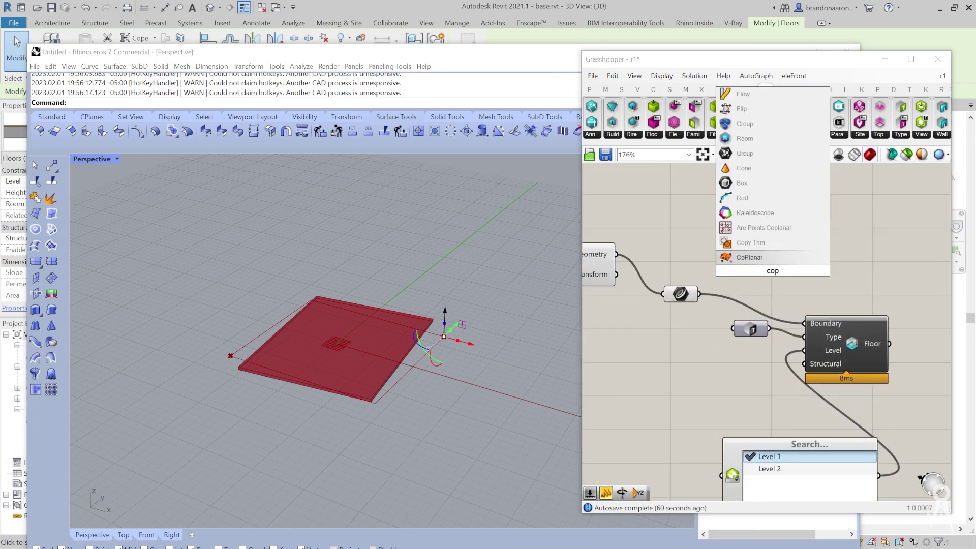
key("BackSpace")
key("BackSpace")
key("BackSpace")
type("move")
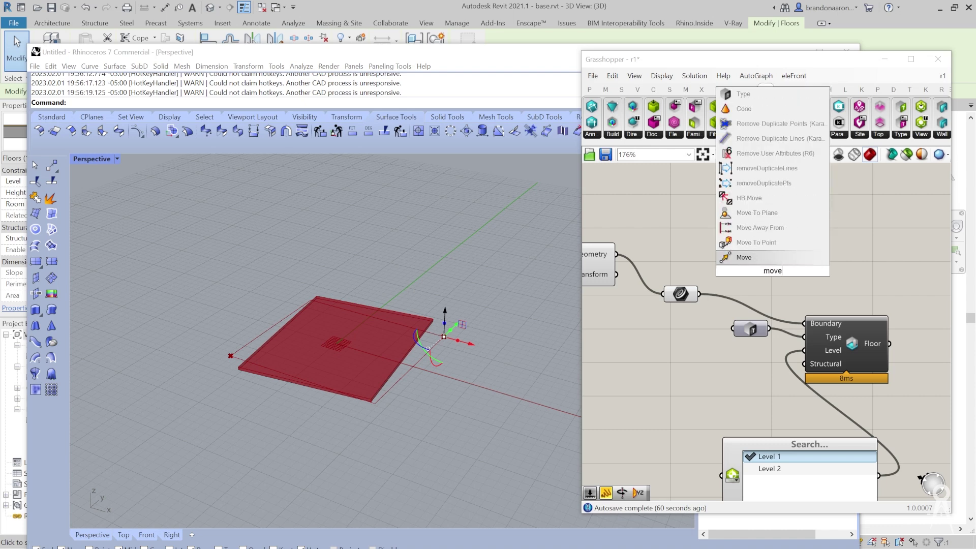
key("Return")
left_click_drag(770, 279, 805, 239)
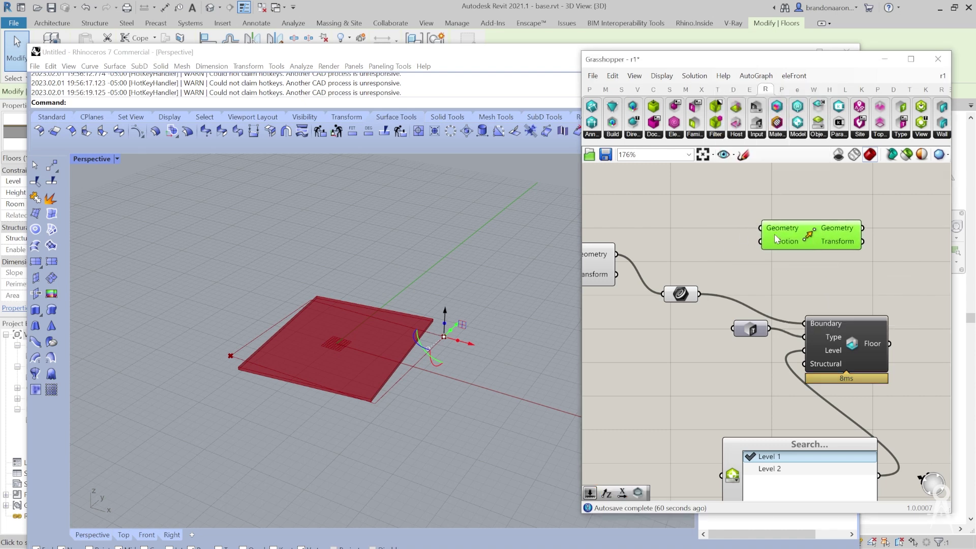
Step: Add a number slider with the value 10 beside the Move component
double_click(701, 230)
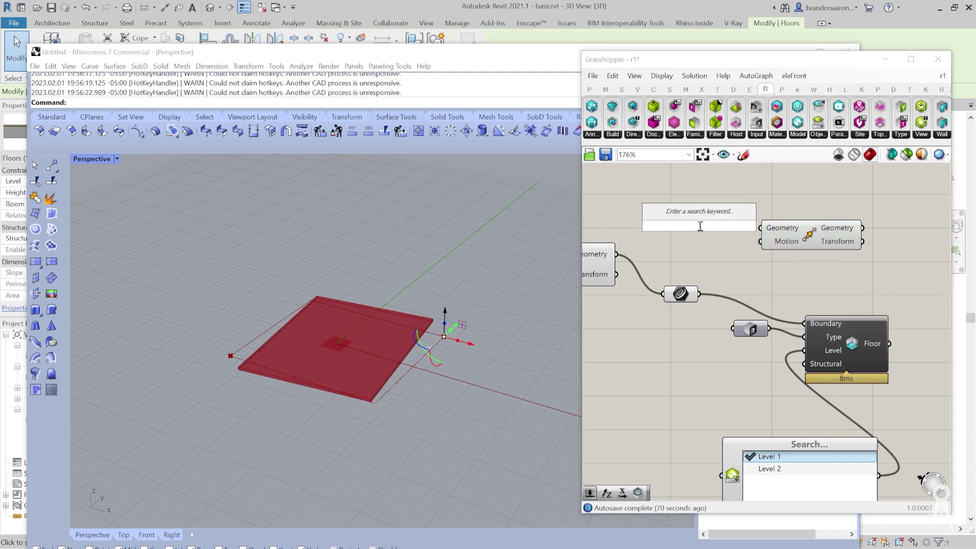
type("1")
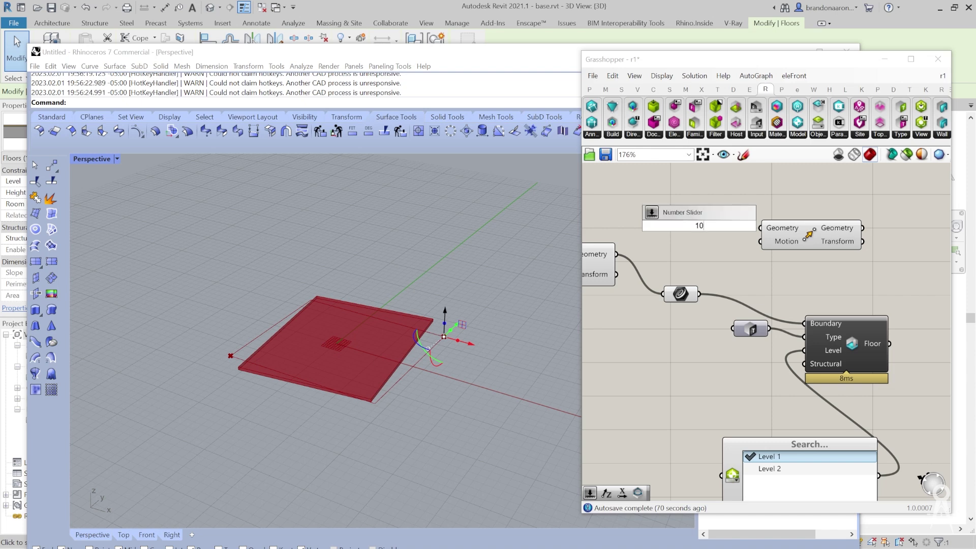
type("0")
key("Return")
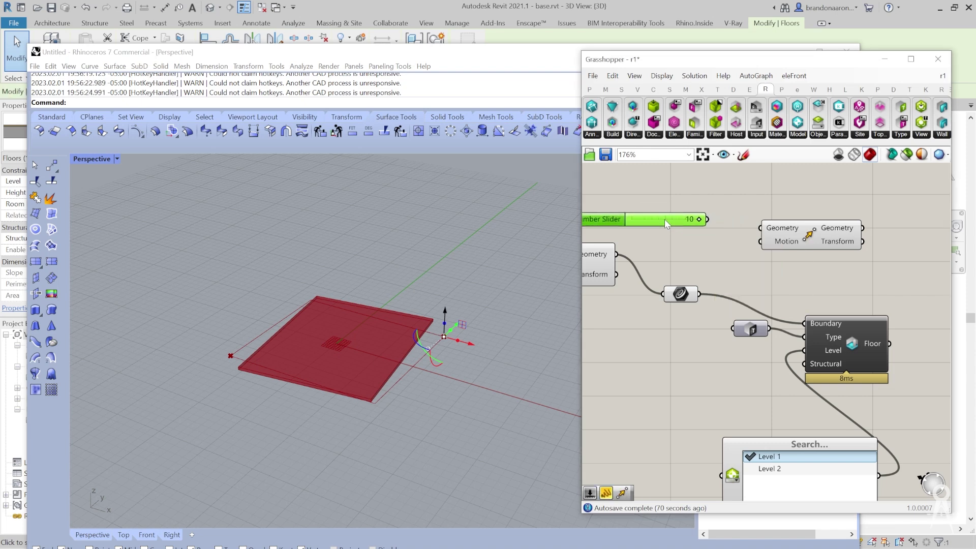
Step: Add a Unit Z component and wire it between the new slider and the Move component's Motion input
double_click(745, 211)
type("un")
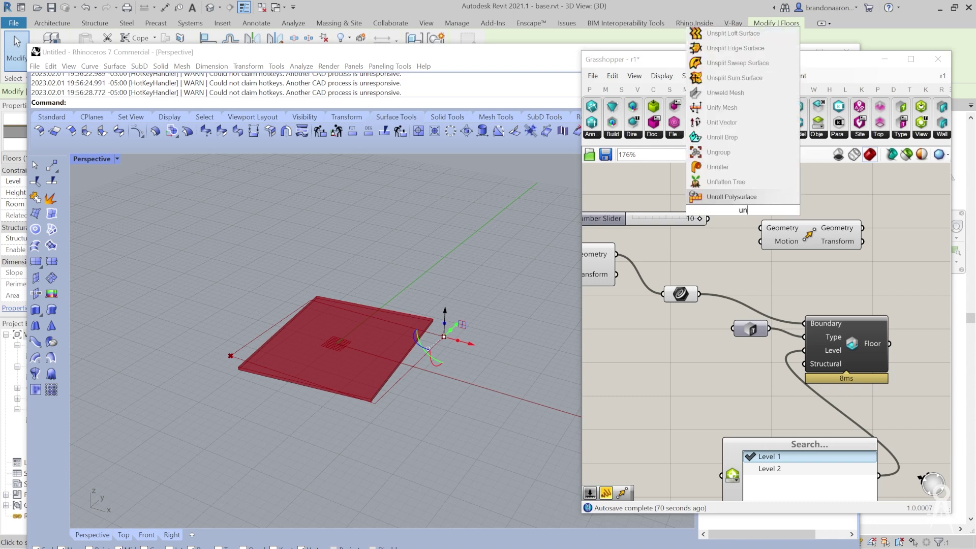
type("it z")
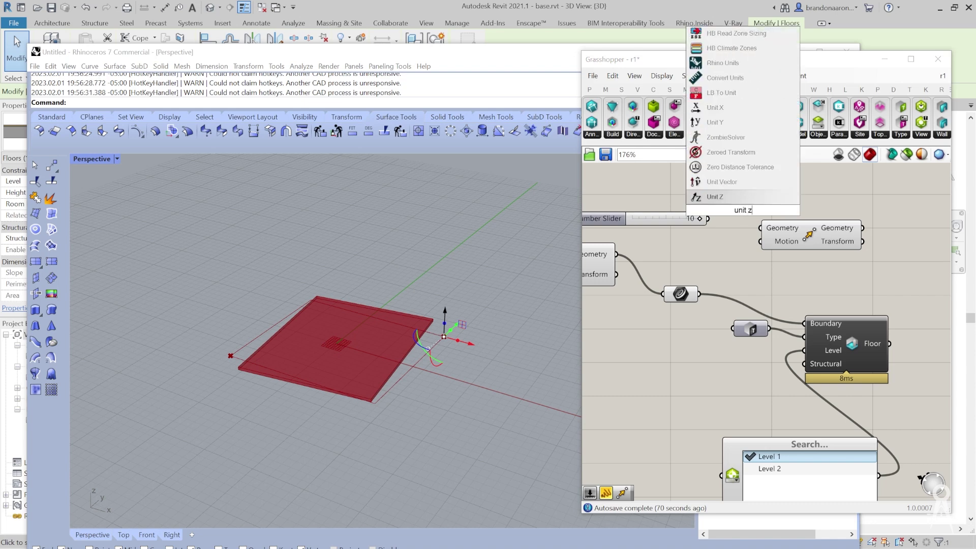
key("Return")
left_click_drag(707, 218, 726, 190)
left_click_drag(789, 229, 868, 221)
left_click_drag(799, 190, 841, 233)
Step: Shift the Add Floor and floor type components away from the curve parameter and reposition Move in the gap
right_click_drag(784, 273, 761, 277)
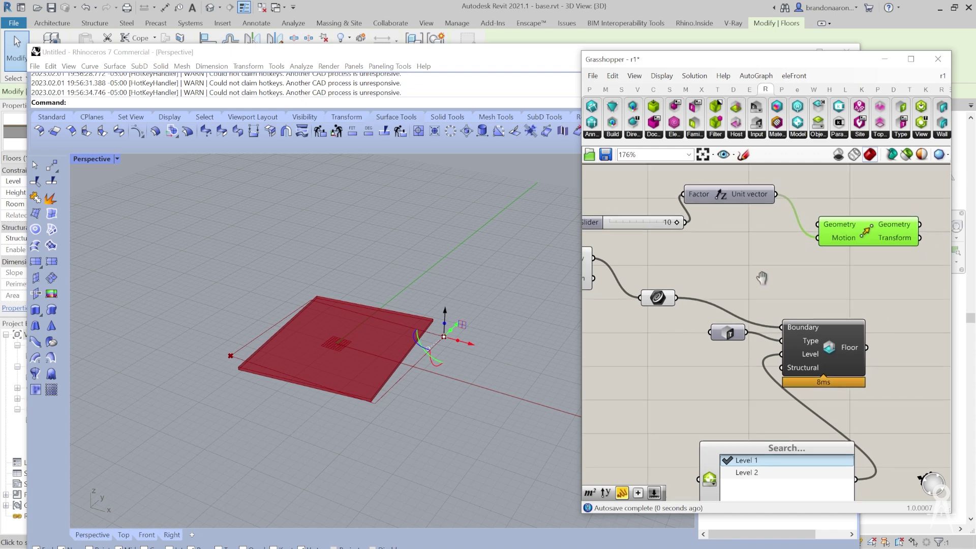
scroll(761, 277, "down", 3)
left_click_drag(704, 322, 814, 324)
left_click_drag(641, 311, 759, 310)
scroll(756, 337, "up", 3)
left_click(850, 317)
scroll(742, 307, "down", 3)
scroll(776, 279, "up", 2)
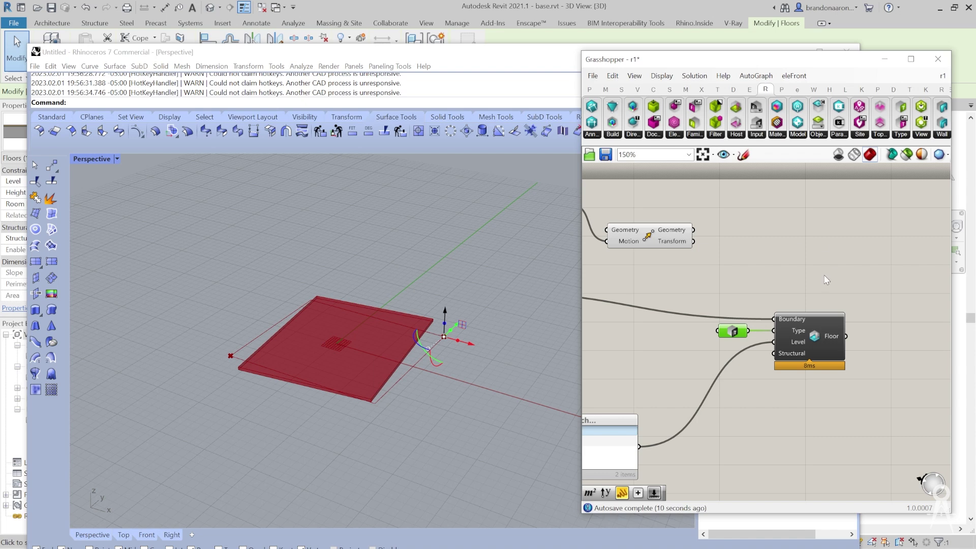
right_click_drag(755, 279, 820, 273)
left_click_drag(811, 218, 748, 234)
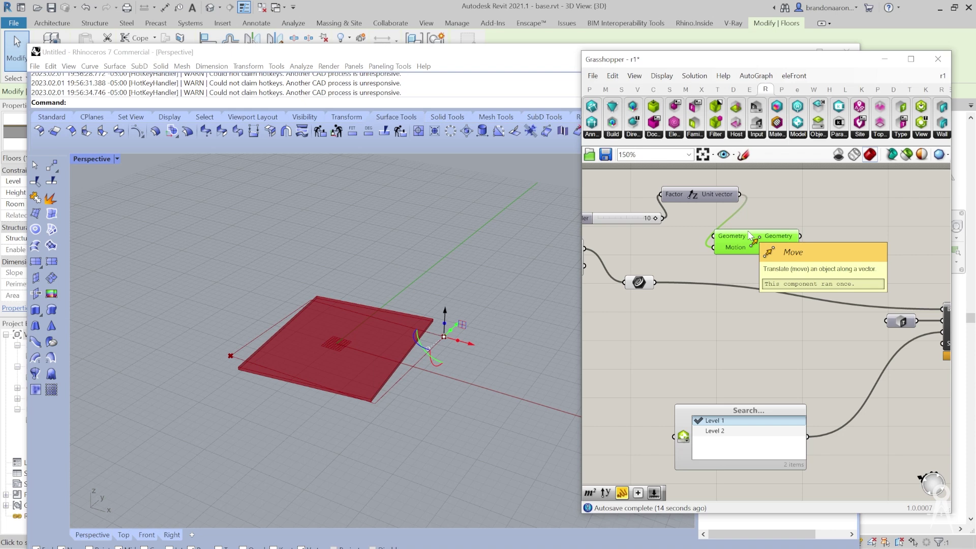
right_click_drag(712, 256, 762, 273)
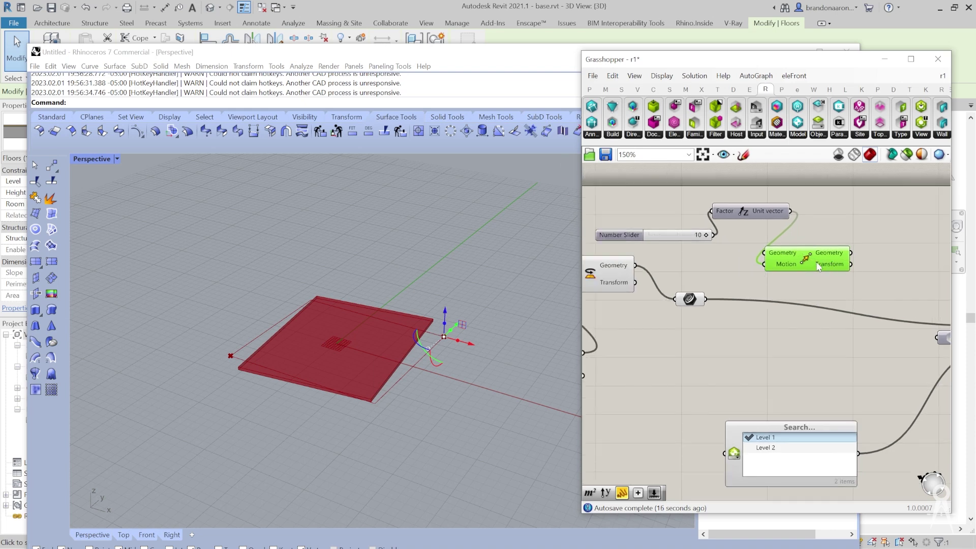
left_click_drag(818, 266, 918, 259)
Step: Select both Level 1 and Level 2 in the level picker that feeds the Add Floor component
scroll(702, 242, "down", 3)
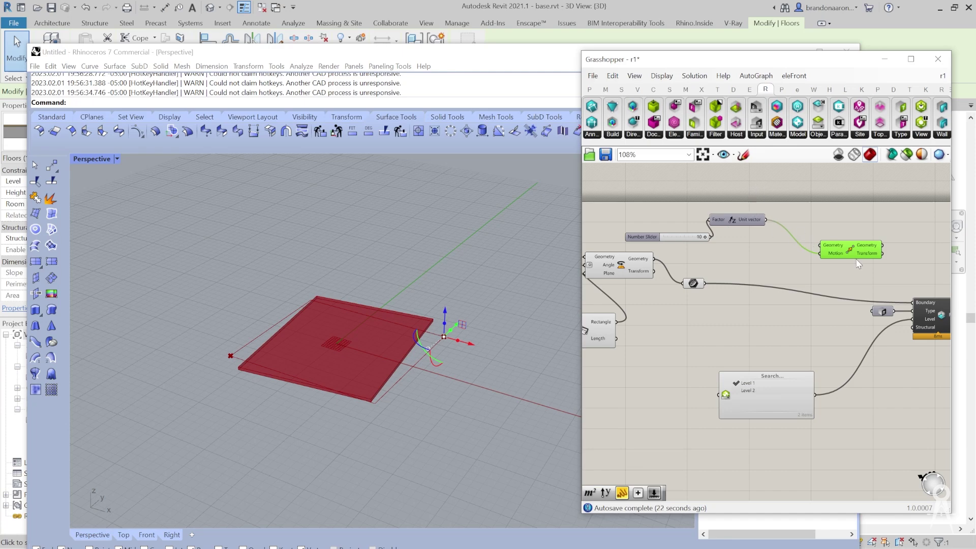
scroll(919, 325, "up", 3)
scroll(903, 303, "down", 2)
scroll(907, 303, "up", 3)
scroll(912, 303, "down", 3)
mouse_move(914, 306)
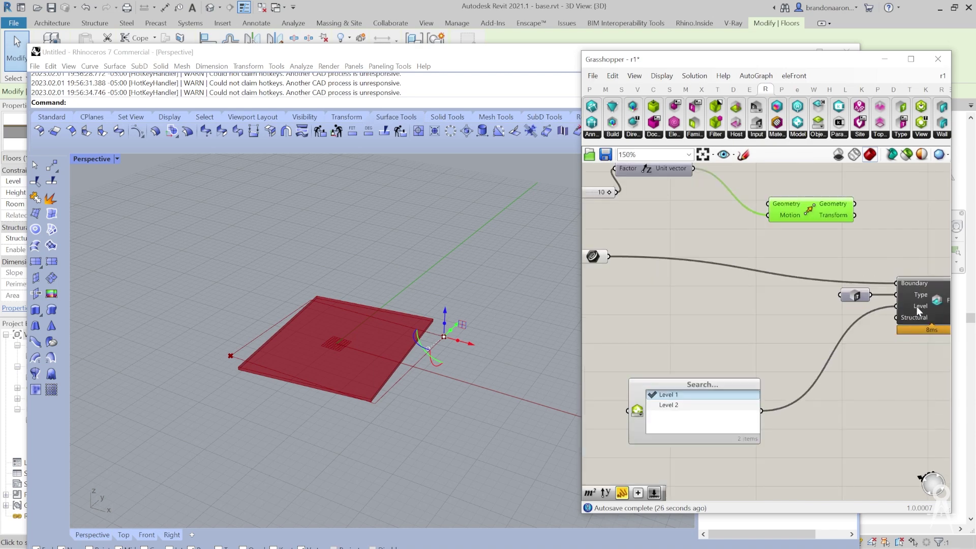
left_click(665, 405)
left_click(653, 394, "ctrl")
left_click(653, 395)
left_click(654, 404, "ctrl")
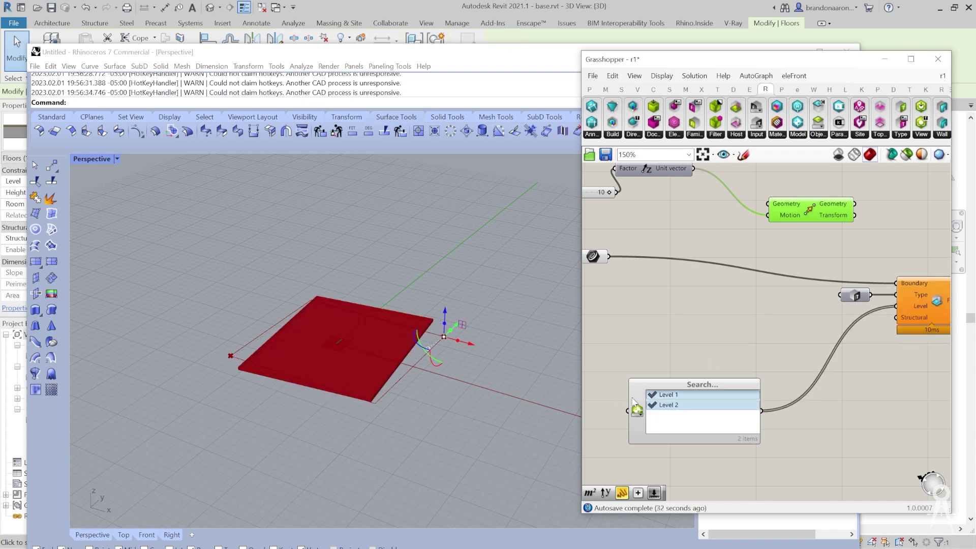
right_click(767, 316)
left_click(895, 258)
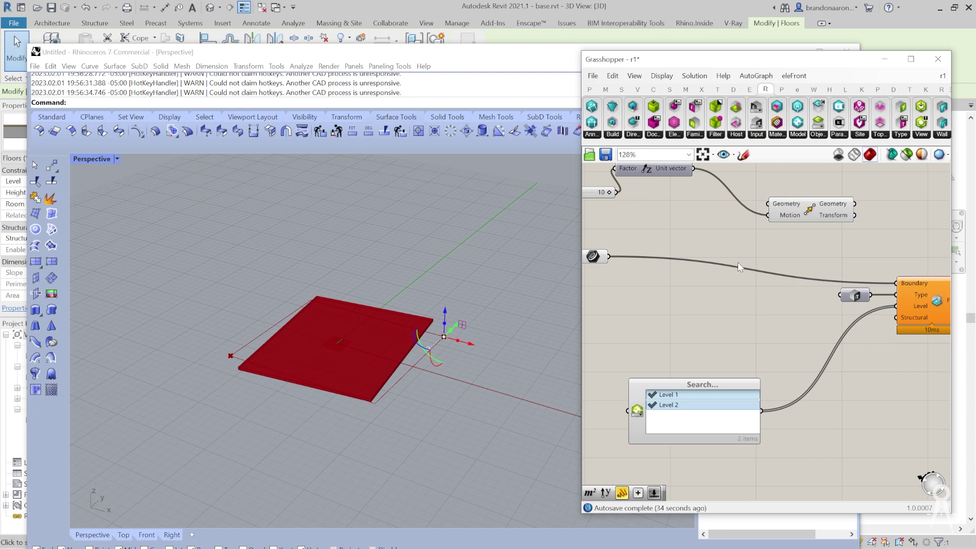
Step: Add a Merge component beside Move and connect Move's Geometry output to its Data 1 input
scroll(695, 168, "up", 3)
right_click_drag(695, 168, 758, 230)
scroll(724, 286, "up", 1)
right_click_drag(720, 284, 631, 280)
scroll(630, 279, "down", 3)
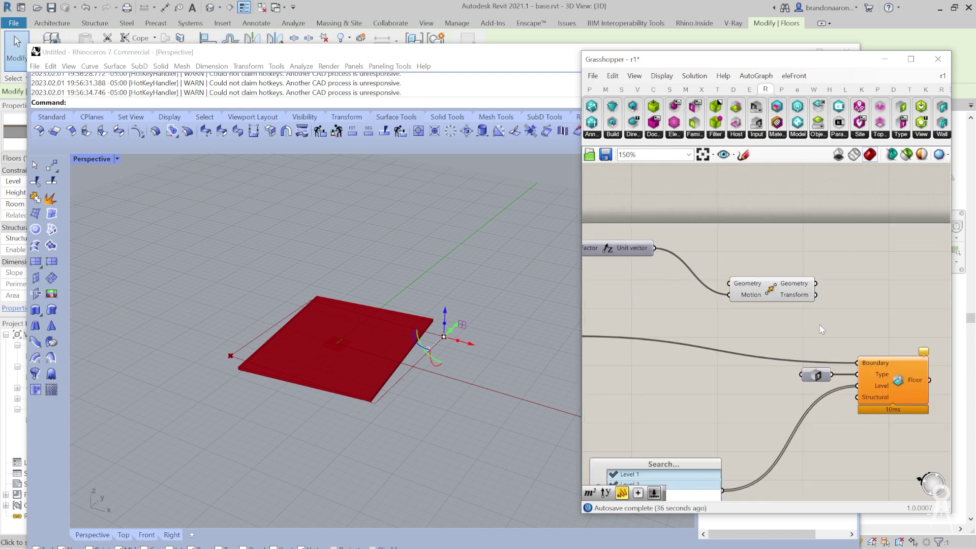
left_click_drag(768, 296, 696, 303)
scroll(758, 305, "up", 2)
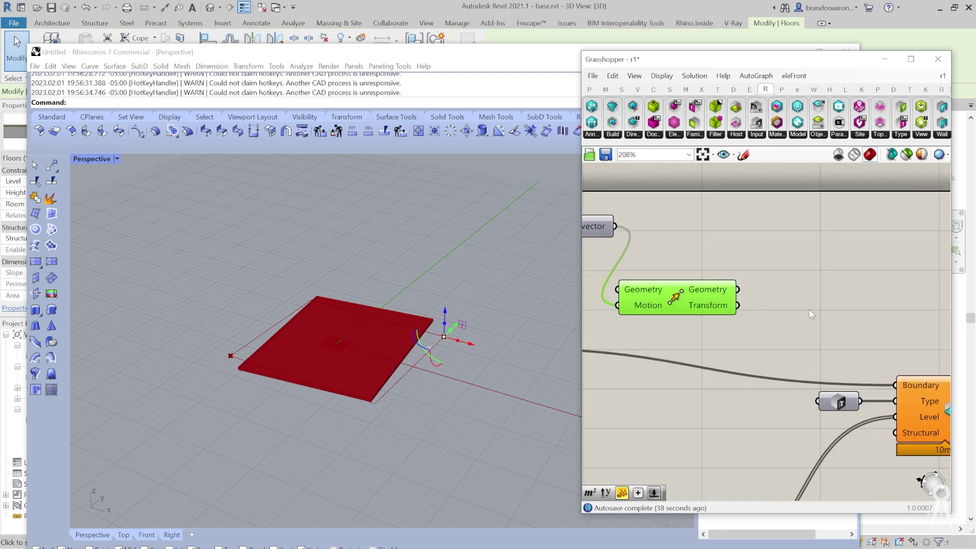
double_click(812, 309)
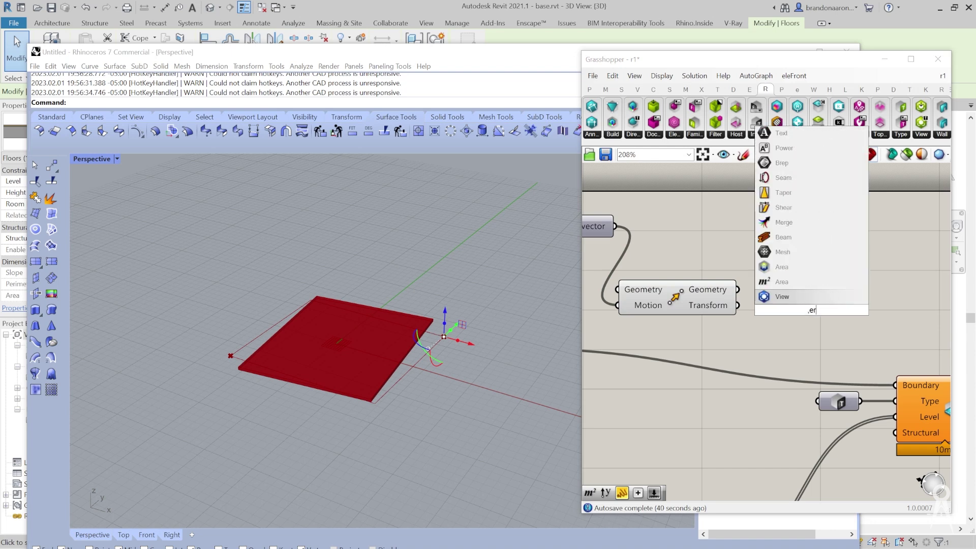
type("merge")
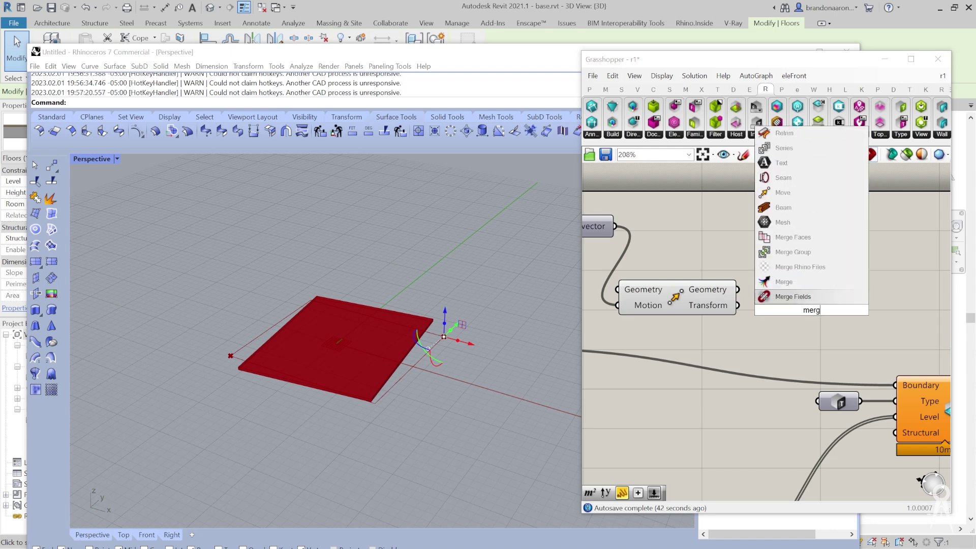
key("Return")
left_click_drag(737, 289, 766, 302)
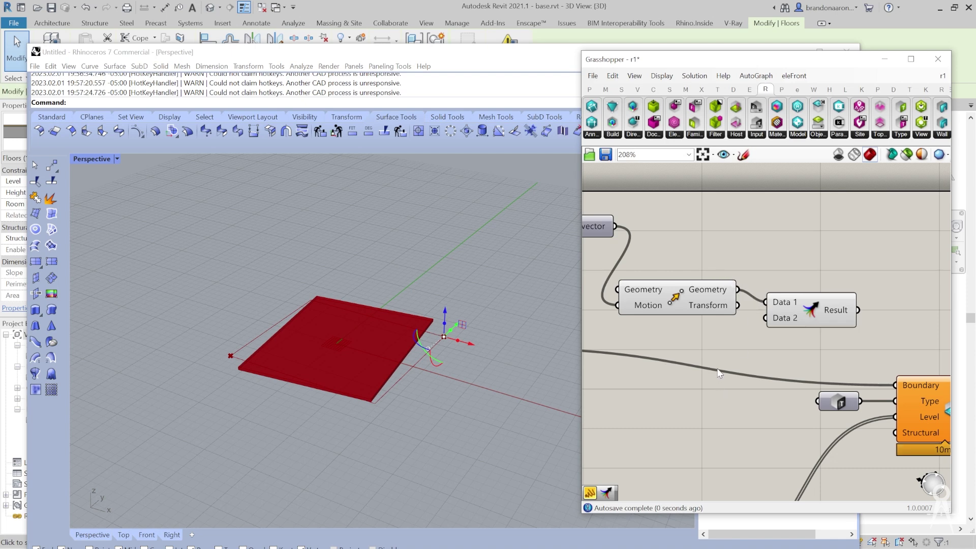
Step: Route the boundary curve through a relay into Merge's second input and connect the merged result to Add Floor's Boundary
double_click(717, 370)
left_click_drag(732, 370, 765, 317)
right_click_drag(830, 329, 786, 317)
left_click_drag(812, 298, 851, 374)
scroll(766, 304, "down", 3)
scroll(831, 347, "up", 3)
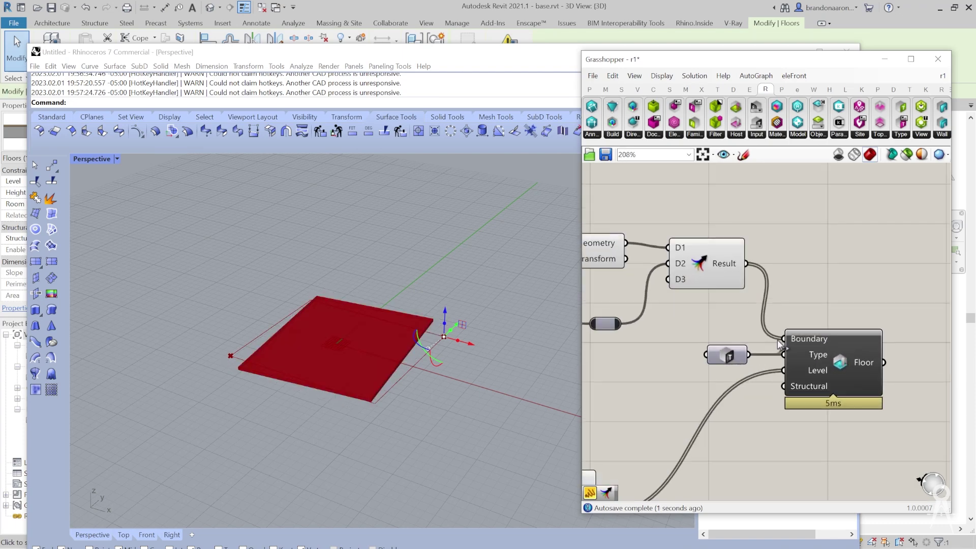
Step: Connect the boundary curve parameter to Move's Geometry input so the rotated rectangle is raised along the Z unit vector
scroll(839, 286, "down", 3)
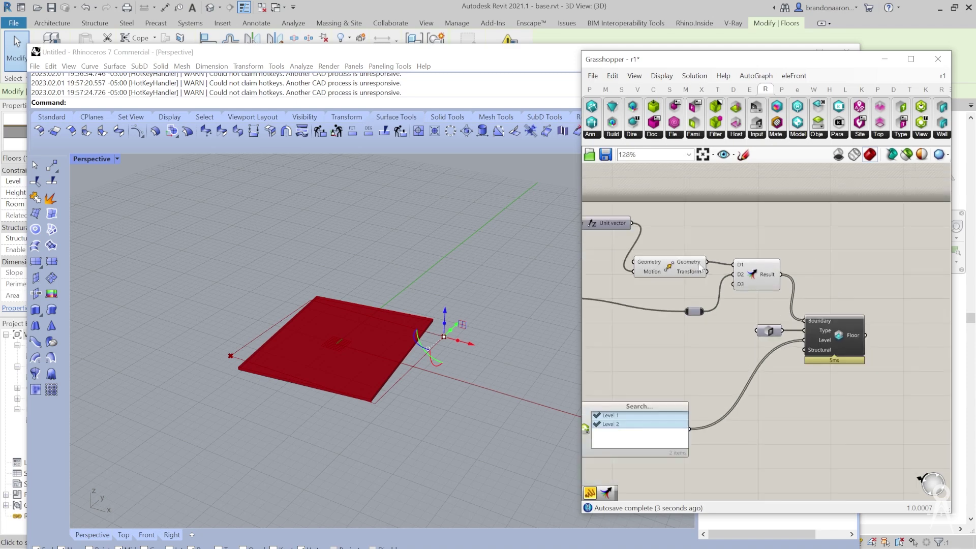
mouse_move(636, 253)
right_mouse_down()
mouse_move(775, 278)
mouse_move(627, 265)
right_mouse_up()
scroll(646, 277, "up", 4)
right_click_drag(813, 312, 710, 294)
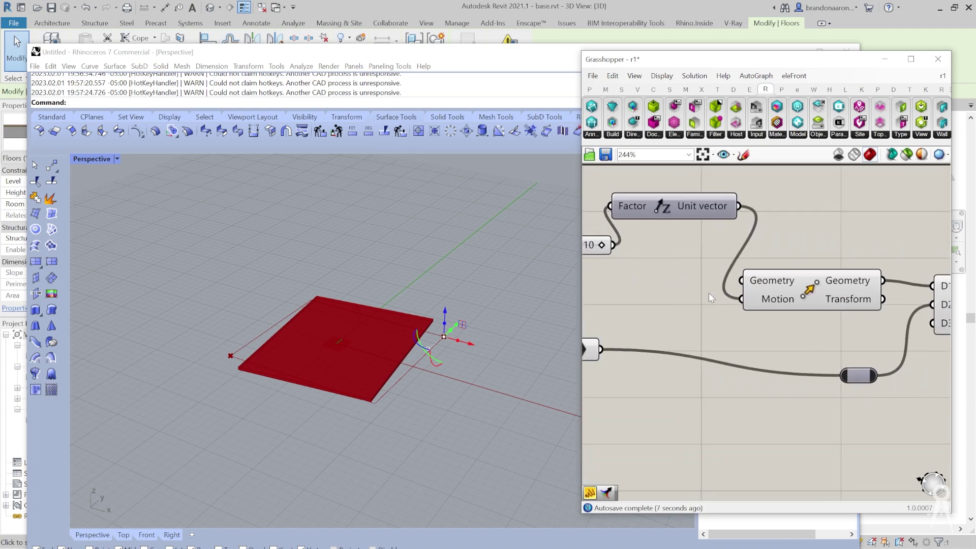
left_click(807, 303)
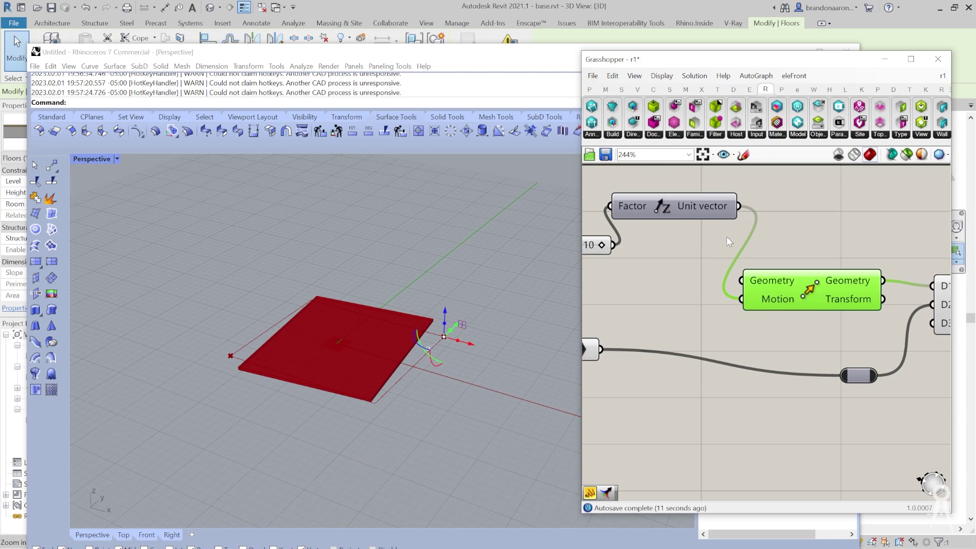
scroll(740, 311, "down", 3)
right_click(724, 282)
left_click(669, 290)
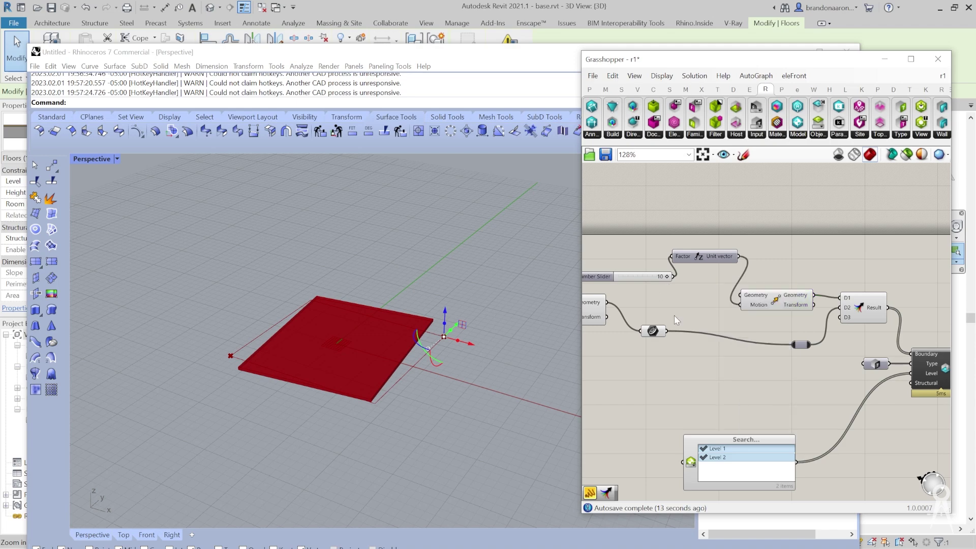
scroll(672, 319, "up", 2)
left_click_drag(663, 337, 765, 287)
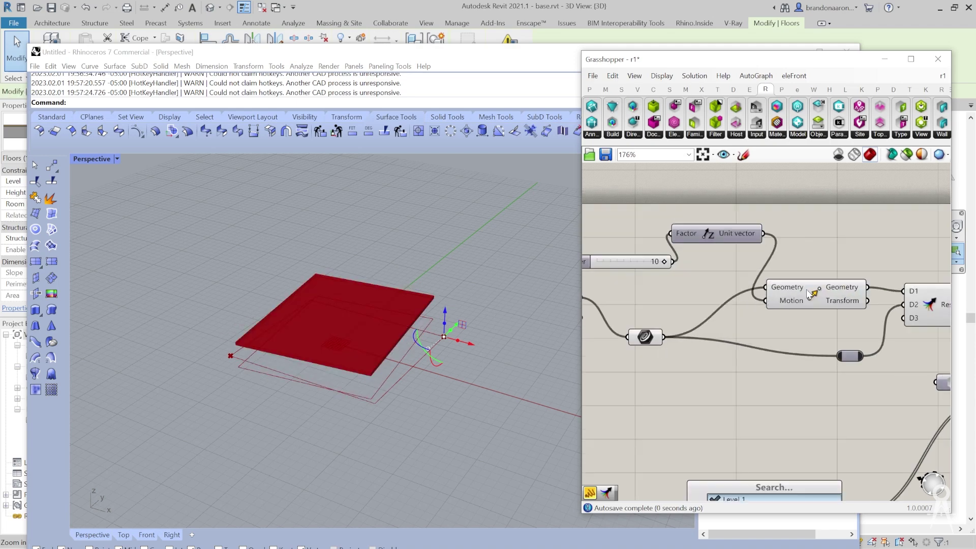
Step: Examine the floor preview and boundary curves from a low side angle in the Rhino perspective view
scroll(357, 349, "up", 4)
middle_click(370, 436)
left_click(250, 437)
scroll(256, 431, "down", 6)
right_click(250, 464)
right_click_drag(250, 464, 329, 364)
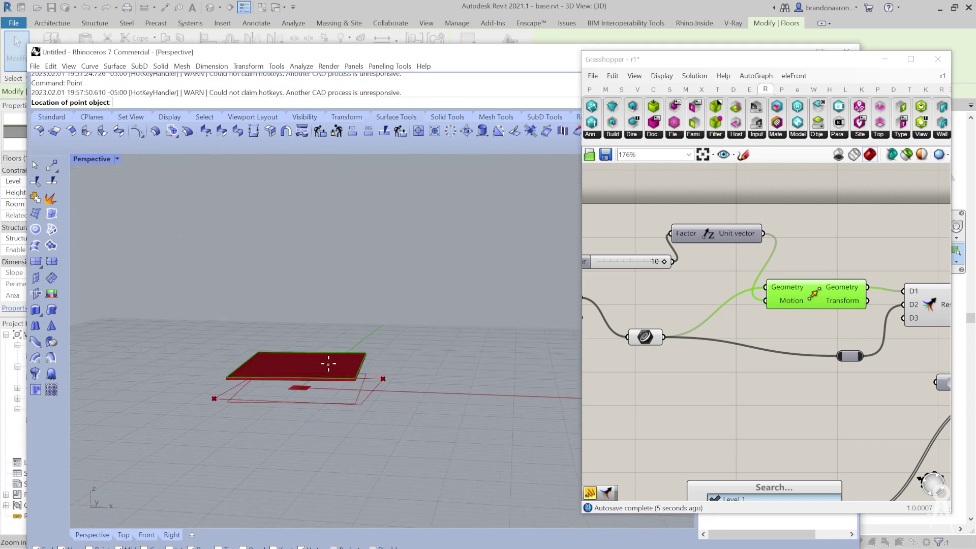
scroll(326, 356, "down", 2)
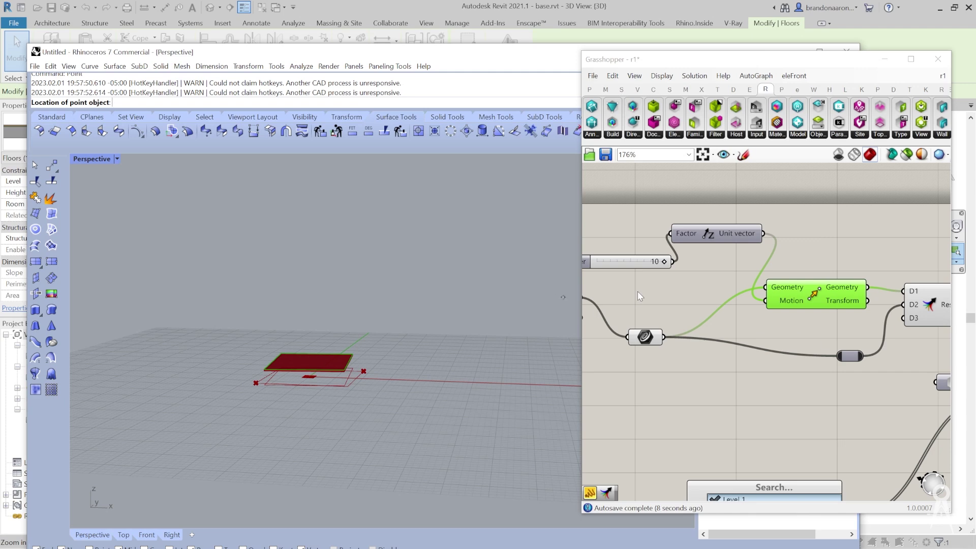
Step: Check the Add Floor component and its merged boundary input, and move the Rhino window down to uncover the Revit 3D view
scroll(638, 291, "down", 4)
scroll(808, 340, "up", 4)
left_click(852, 335)
scroll(852, 336, "up", 2)
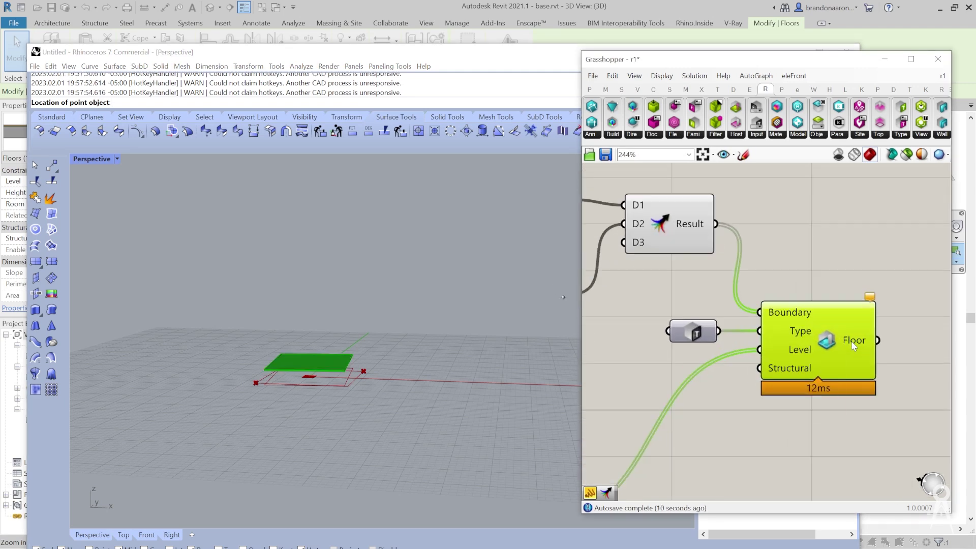
mouse_move(699, 228)
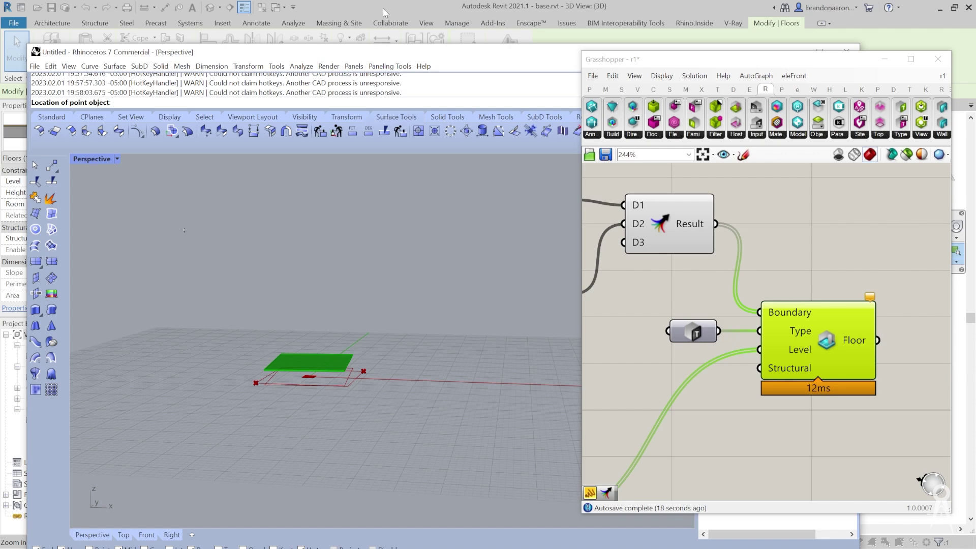
left_click_drag(366, 60, 401, 451)
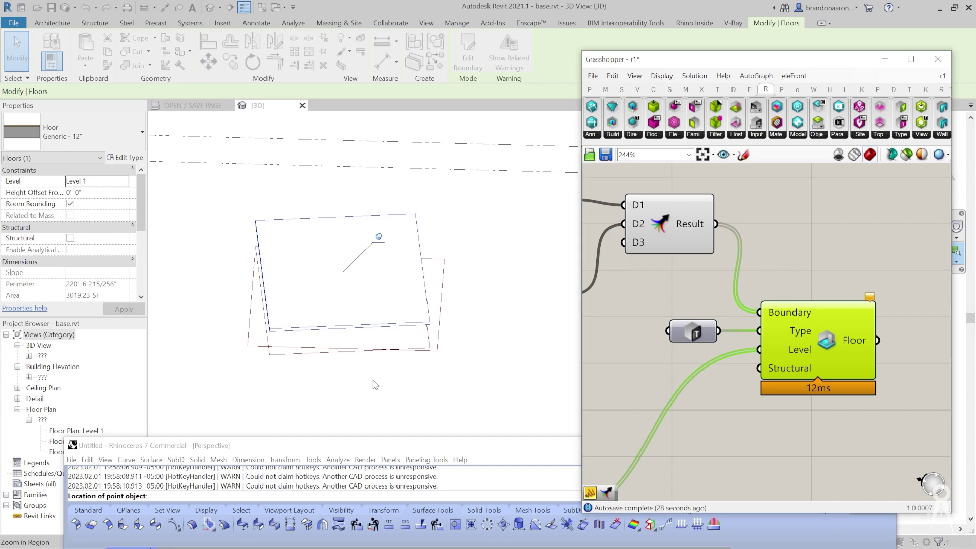
key("super")
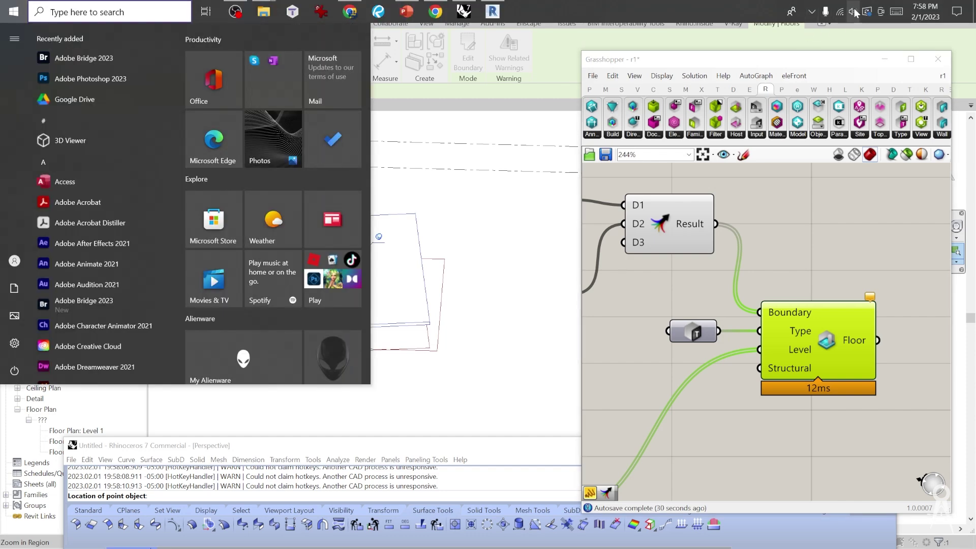
left_click(788, 62)
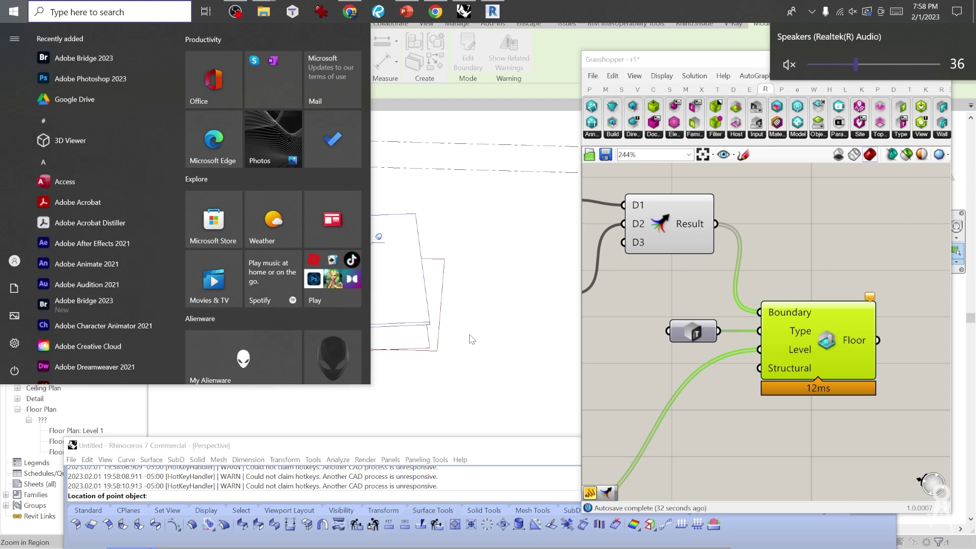
key("Escape")
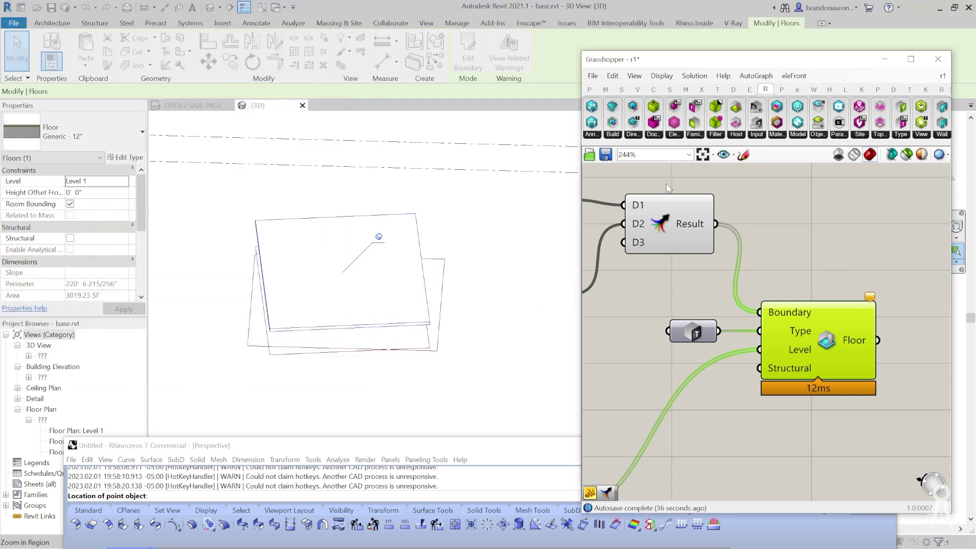
Step: Graft both Merge's Result output and Add Floor's Level input so each boundary pairs with its own level
right_click(697, 231)
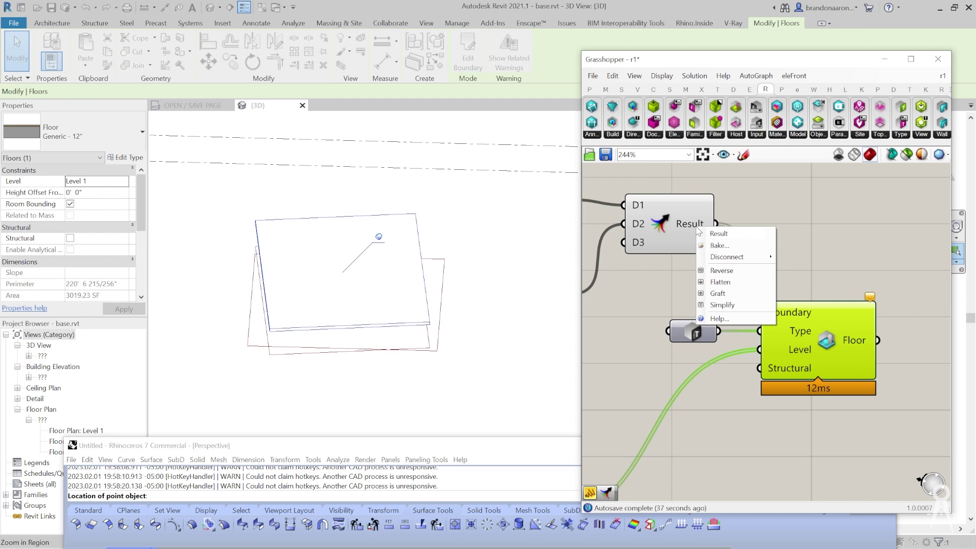
left_click(728, 294)
scroll(729, 352, "up", 2)
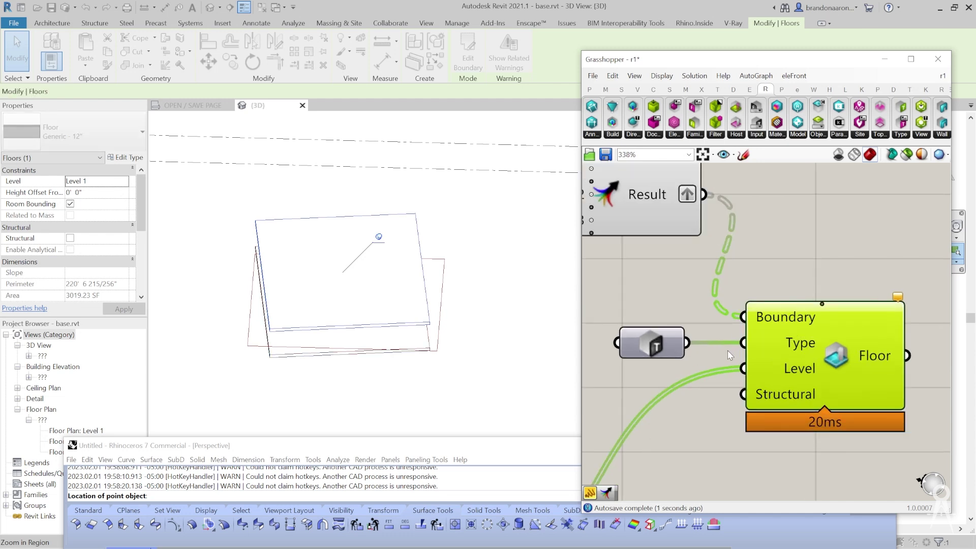
scroll(817, 189, "down", 2)
scroll(757, 263, "up", 2)
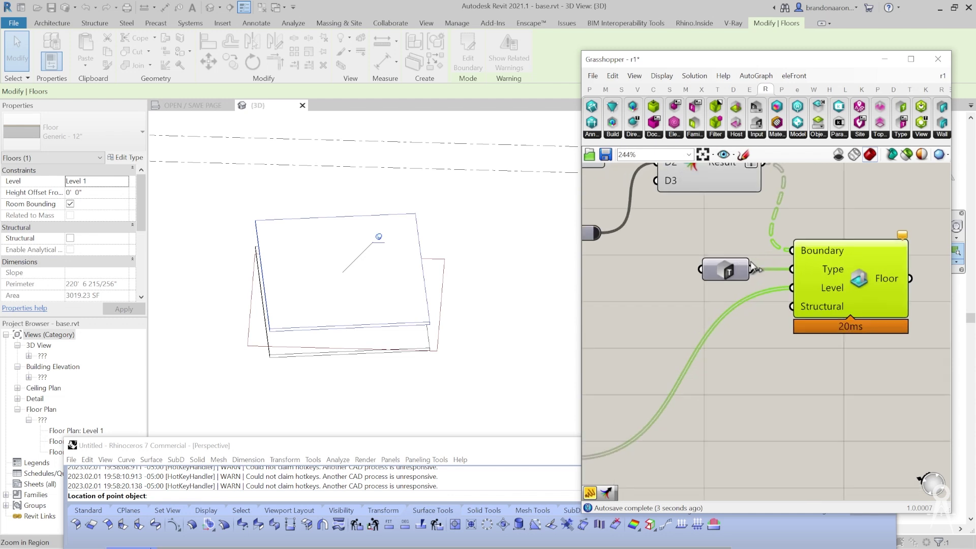
right_click(850, 311)
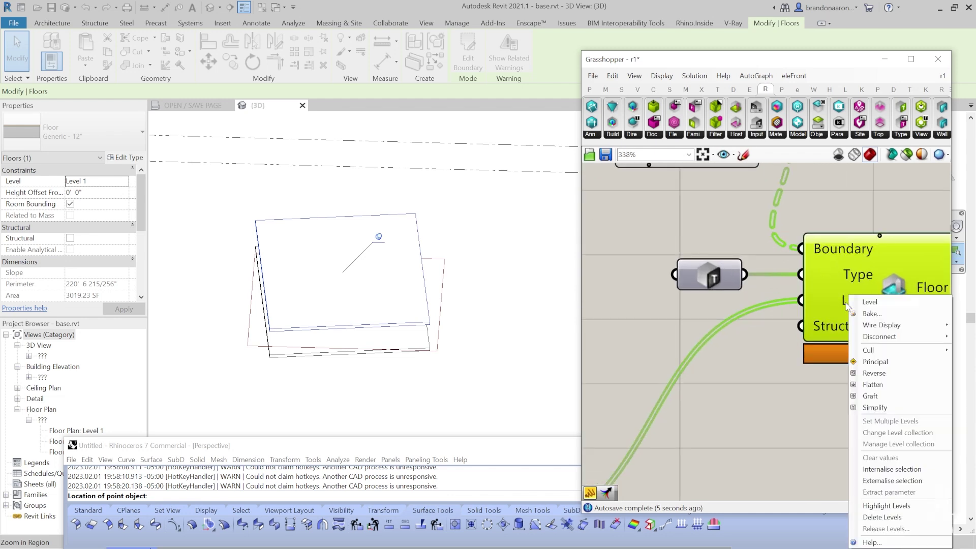
left_click(880, 398)
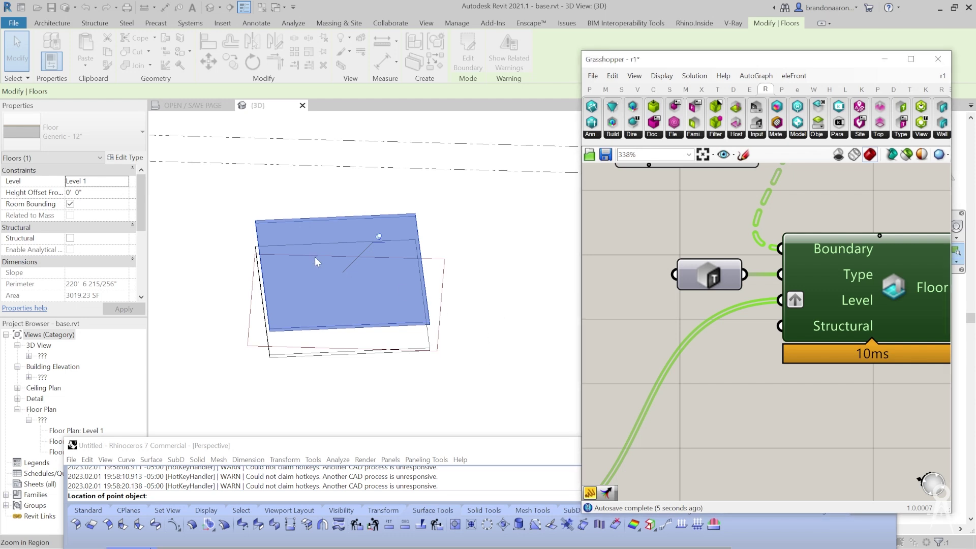
Step: Shift the Rotate component closer to the boundary curve parameter
scroll(678, 275, "down", 5)
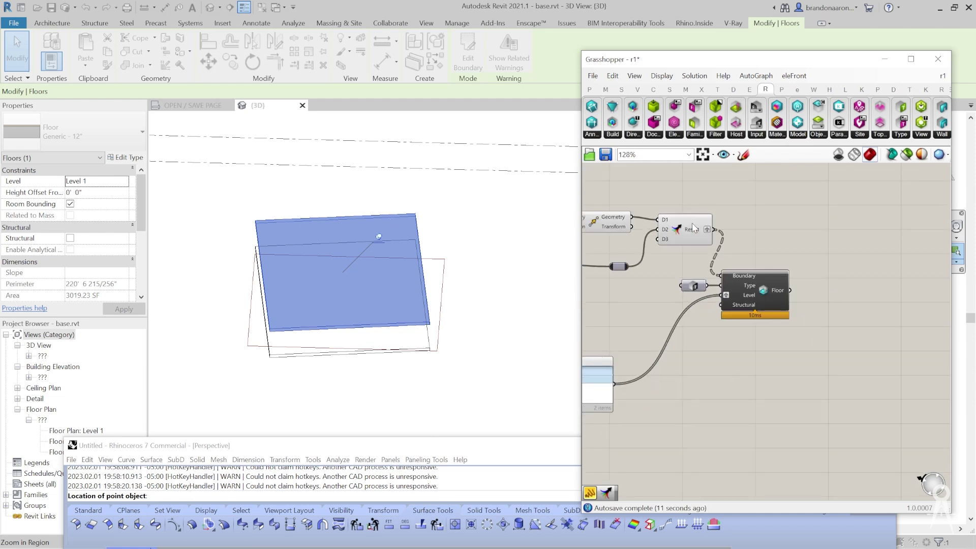
right_click_drag(697, 261, 857, 255)
scroll(782, 254, "down", 2)
scroll(731, 219, "up", 4)
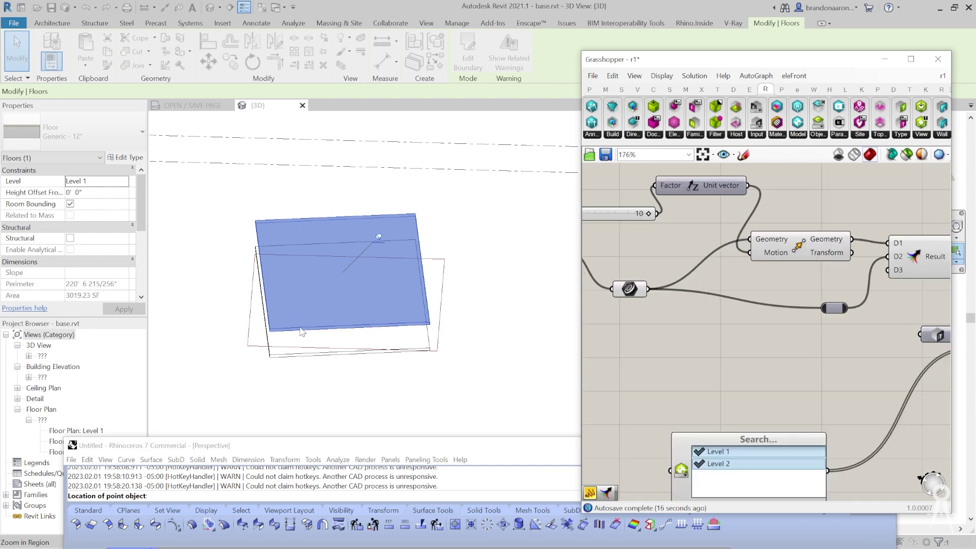
right_click_drag(657, 333, 765, 333)
scroll(692, 231, "down", 1)
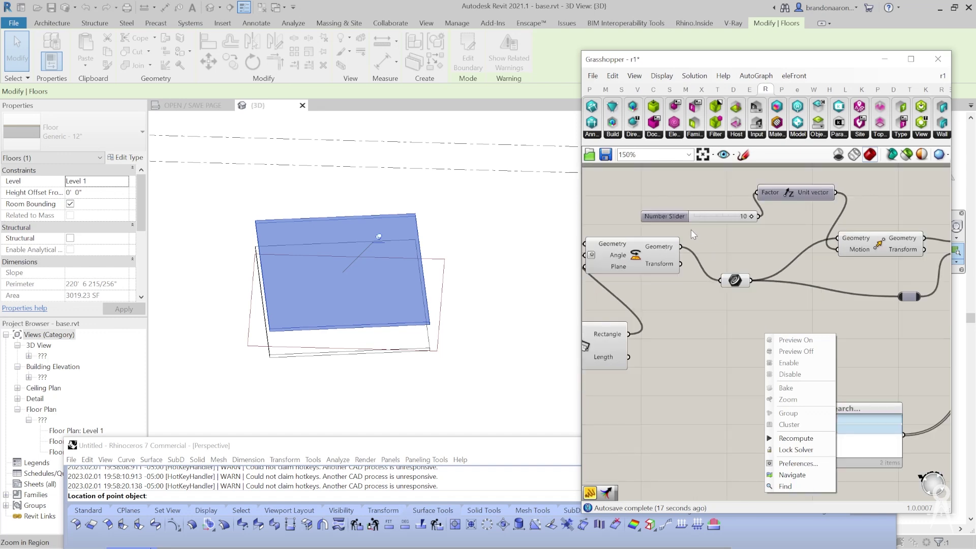
scroll(868, 252, "up", 2)
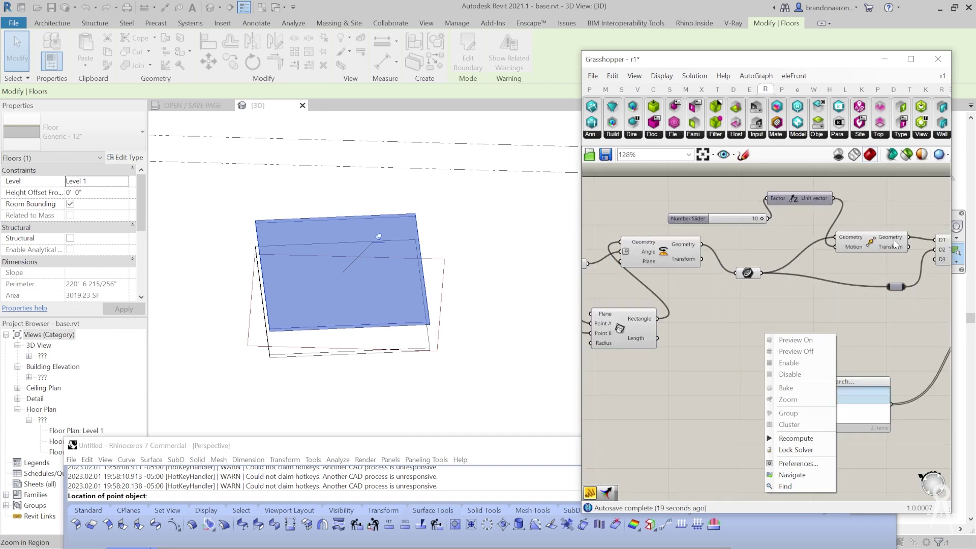
right_click_drag(608, 352, 781, 344)
scroll(775, 333, "down", 2)
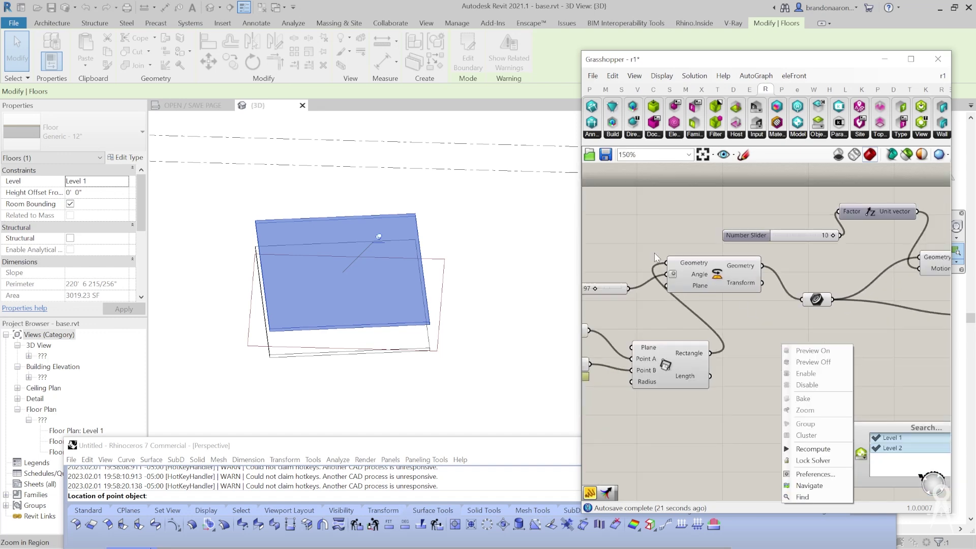
left_click(726, 289)
key("ctrl+z")
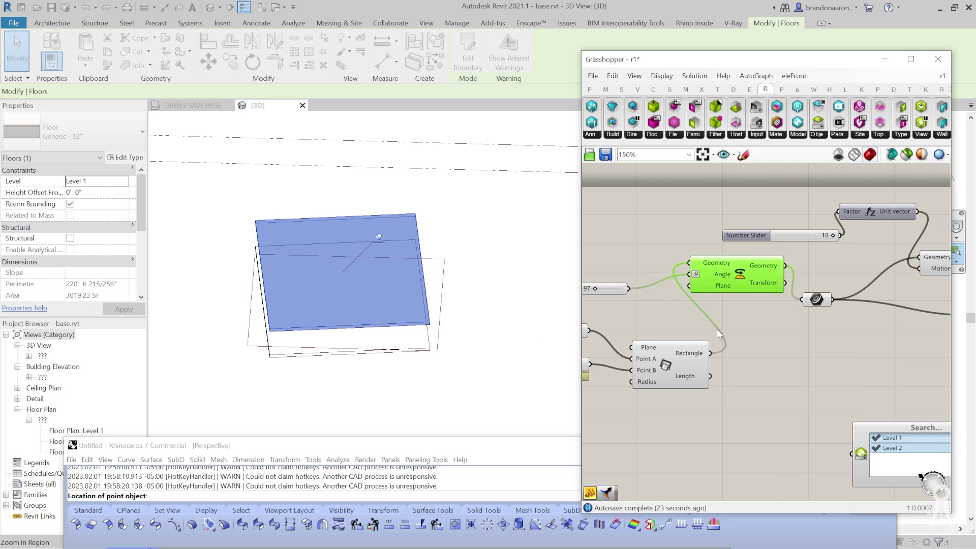
Step: Review the definition from the corner points and angle slider through Rotate, Move and Merge to Add Floor
right_click_drag(695, 289, 818, 308)
scroll(700, 284, "up", 2)
scroll(751, 305, "down", 3)
scroll(788, 305, "up", 2)
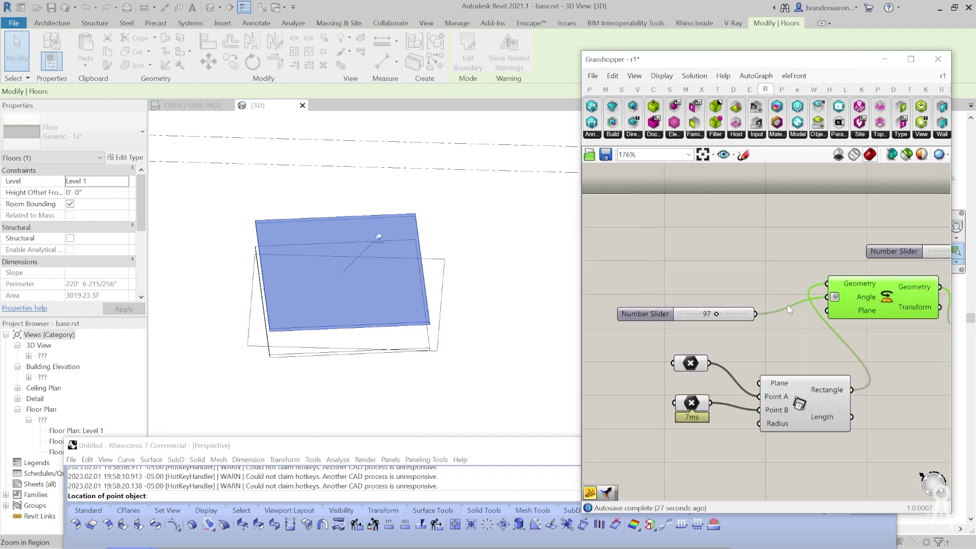
scroll(717, 258, "down", 1)
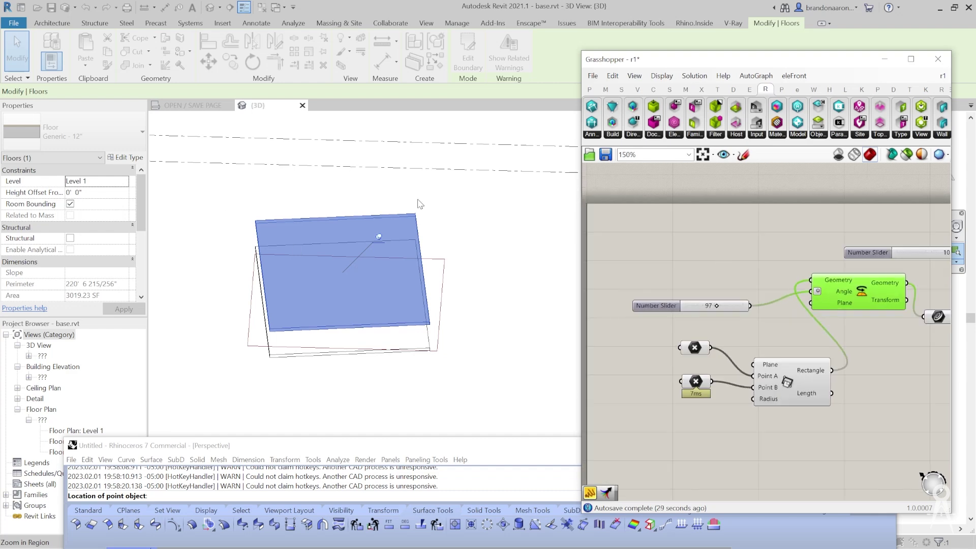
right_click_drag(809, 270, 706, 257)
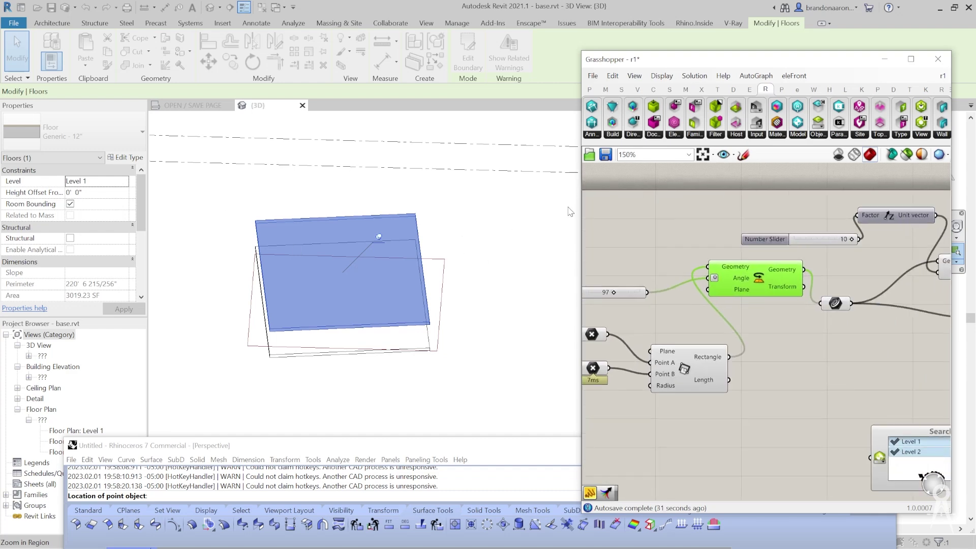
right_click_drag(777, 262, 648, 222)
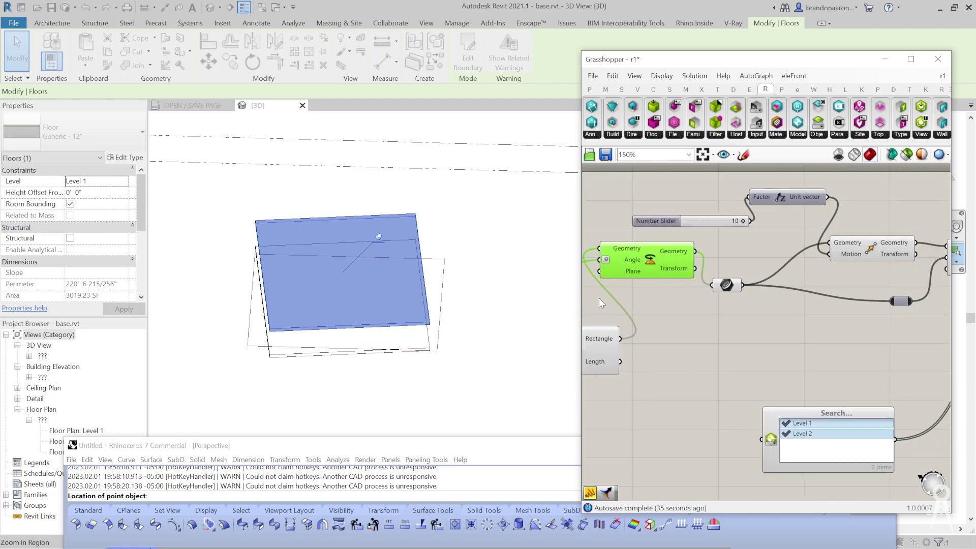
scroll(599, 297, "down", 3)
right_click_drag(739, 338, 672, 335)
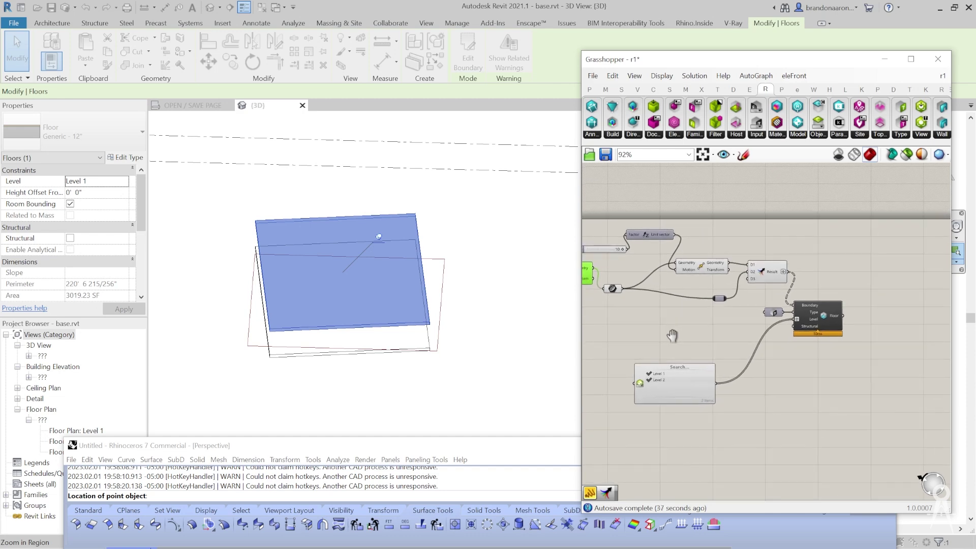
Step: Move the Add Floor component farther away from the Merge and floor type components
scroll(813, 320, "up", 3)
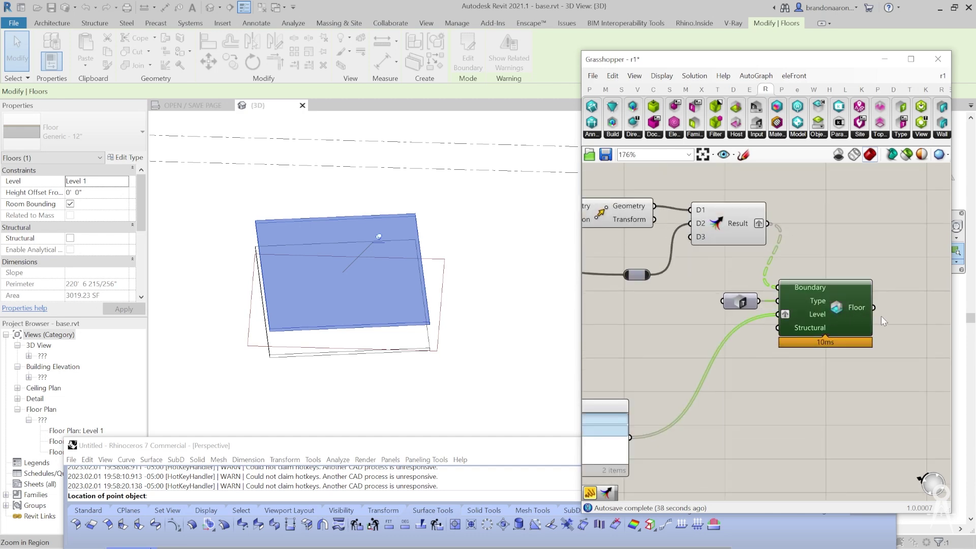
left_click_drag(813, 328, 893, 309)
scroll(763, 323, "down", 3)
scroll(675, 391, "up", 3)
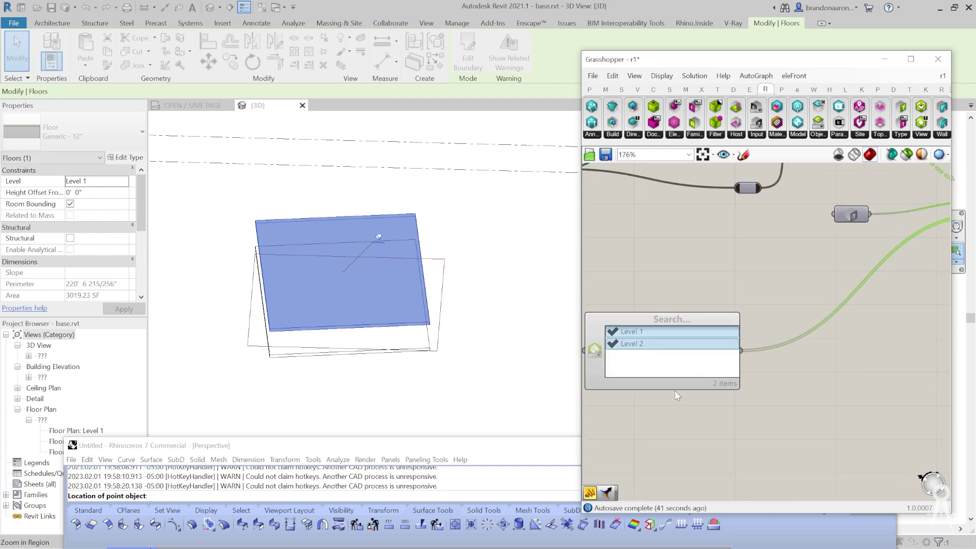
scroll(668, 274, "down", 3)
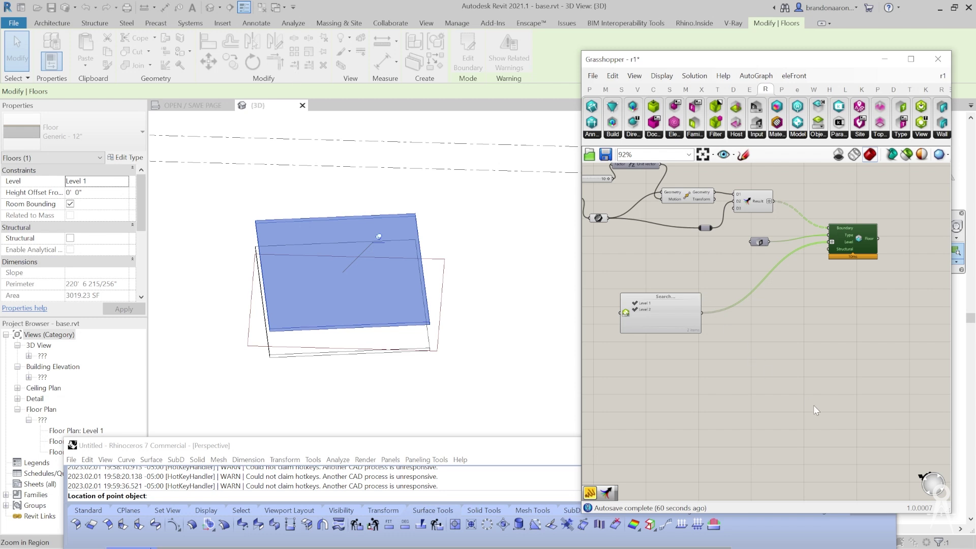
Step: Place an Add Level component on the empty canvas below and to one side of the Level 1 and Level 2 picker
scroll(802, 293, "down", 3)
right_click_drag(688, 363, 802, 349)
scroll(743, 346, "up", 2)
right_click_drag(743, 346, 666, 348)
left_click(634, 345)
scroll(634, 344, "up", 2)
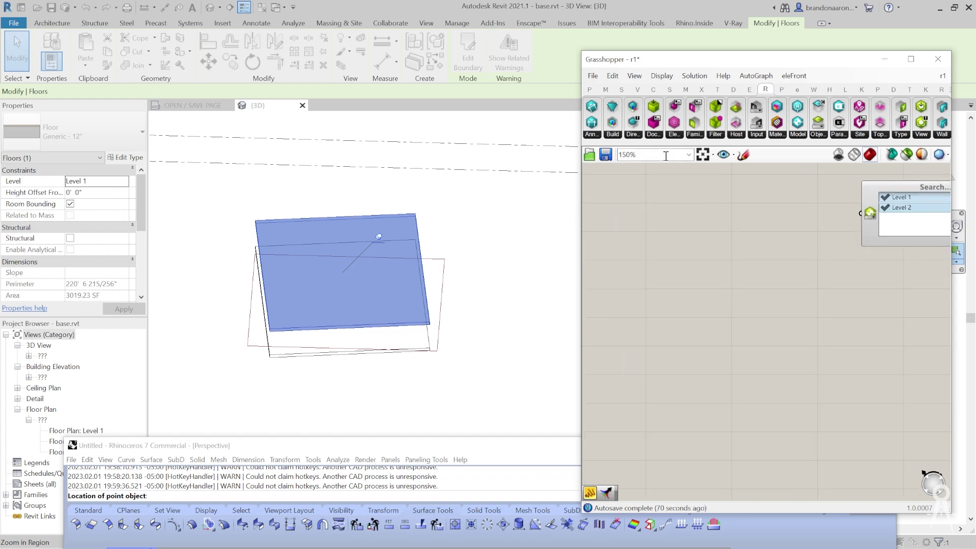
left_click(802, 136)
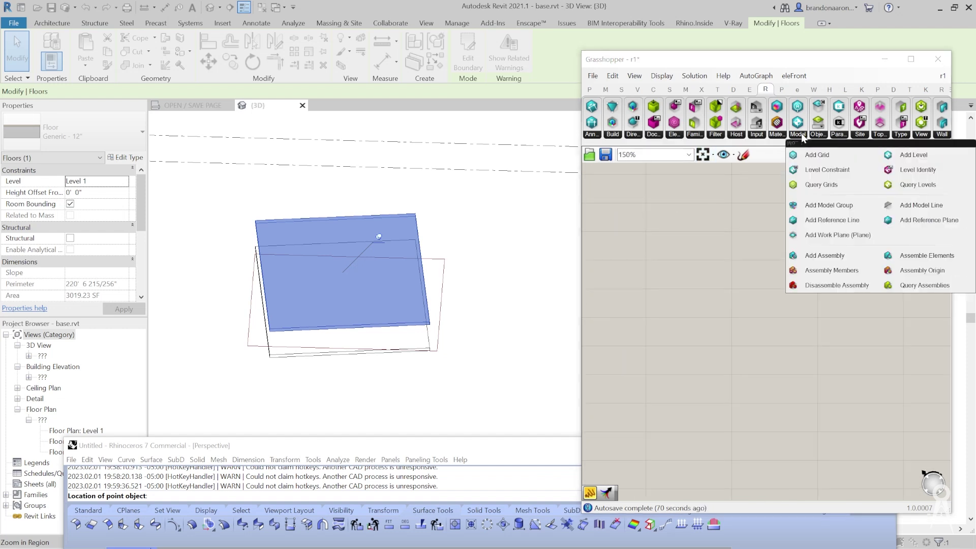
left_click(913, 154)
scroll(756, 268, "down", 3)
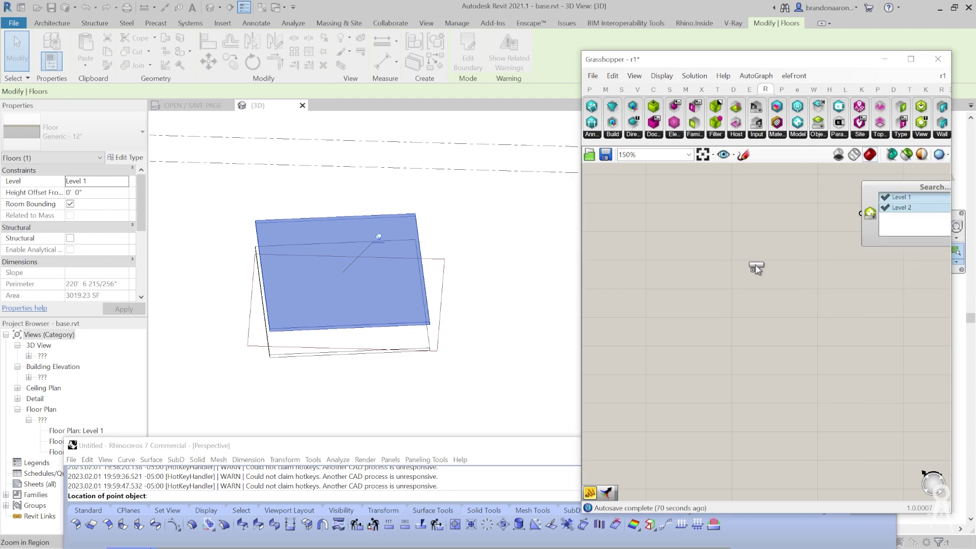
left_click(665, 335)
scroll(642, 343, "up", 7)
right_click_drag(783, 315, 870, 289)
scroll(870, 290, "down", 3)
scroll(823, 287, "up", 2)
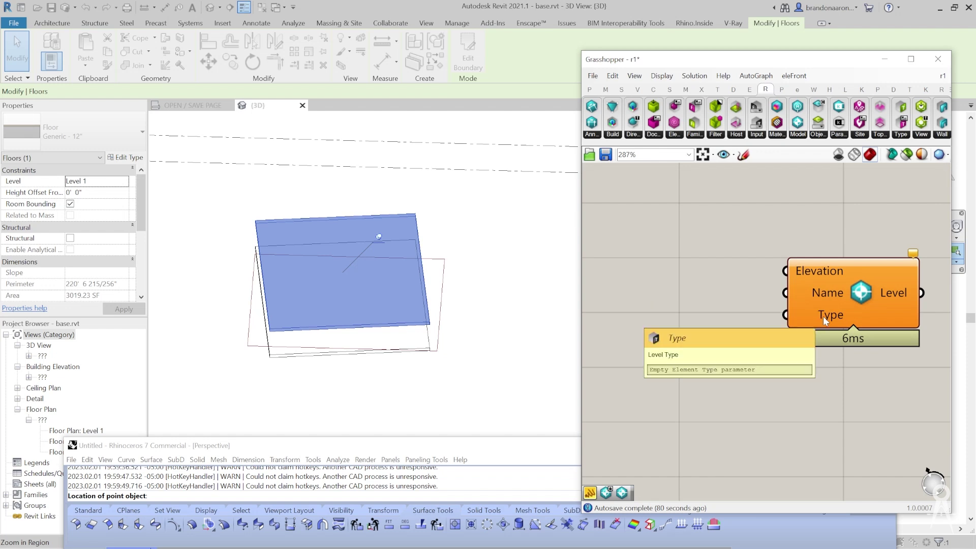
Step: Create a number slider with value 20 beside Add Level and connect it to the Elevation input
left_click_drag(825, 270, 899, 253)
scroll(612, 300, "down", 3)
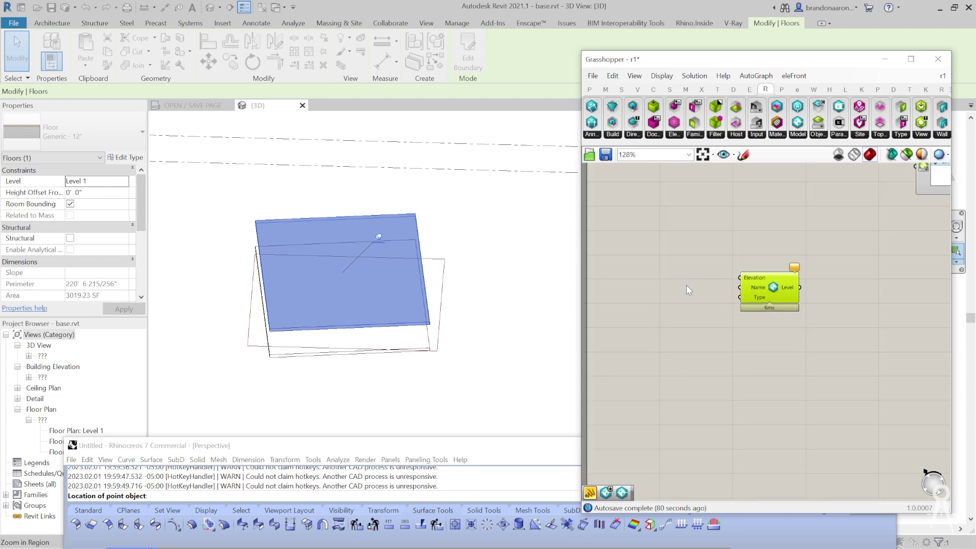
double_click(701, 294)
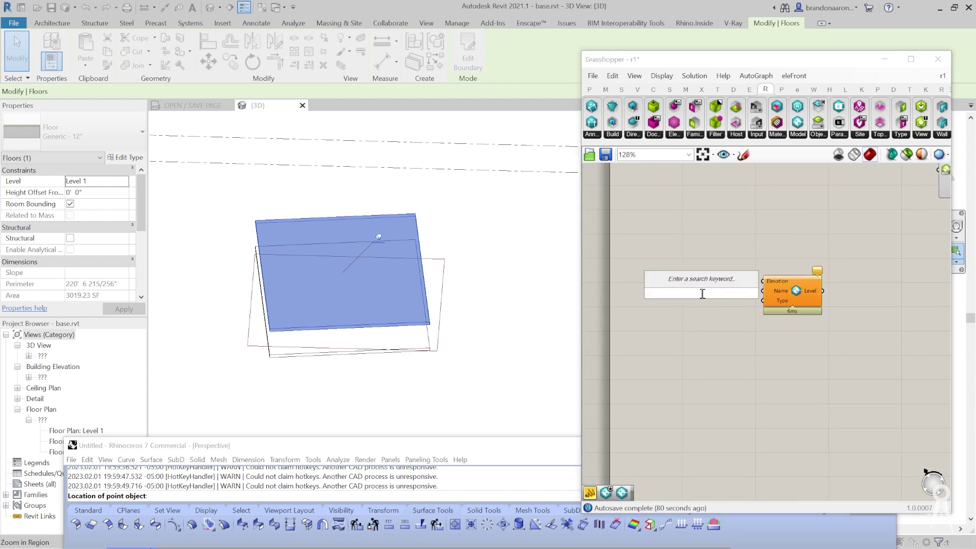
scroll(660, 282, "up", 2)
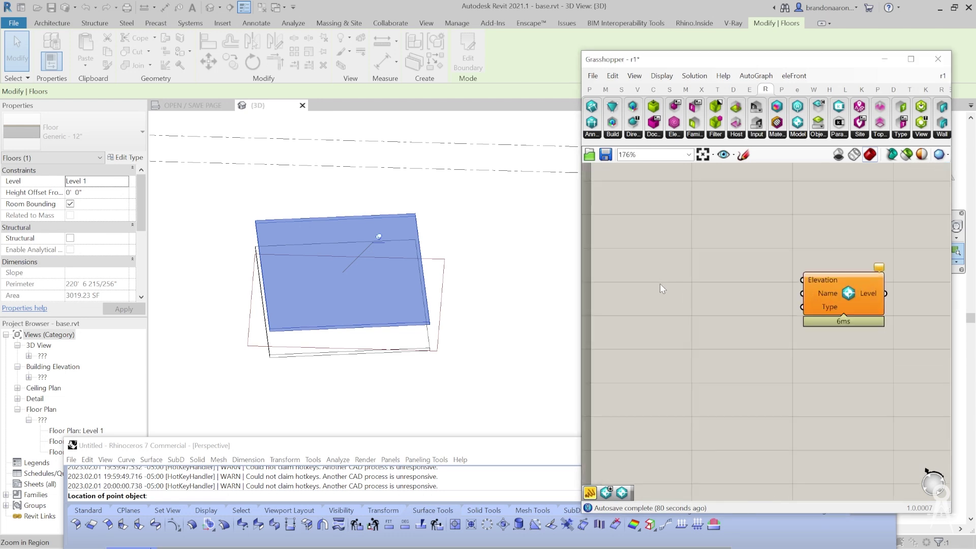
double_click(693, 274)
type("20")
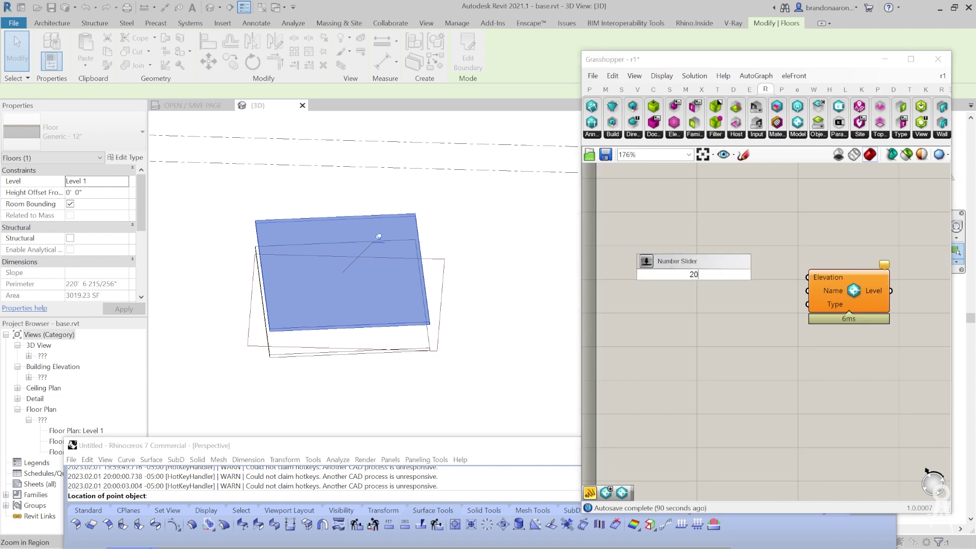
key("Return")
scroll(694, 275, "up", 2)
left_click_drag(778, 275, 840, 279)
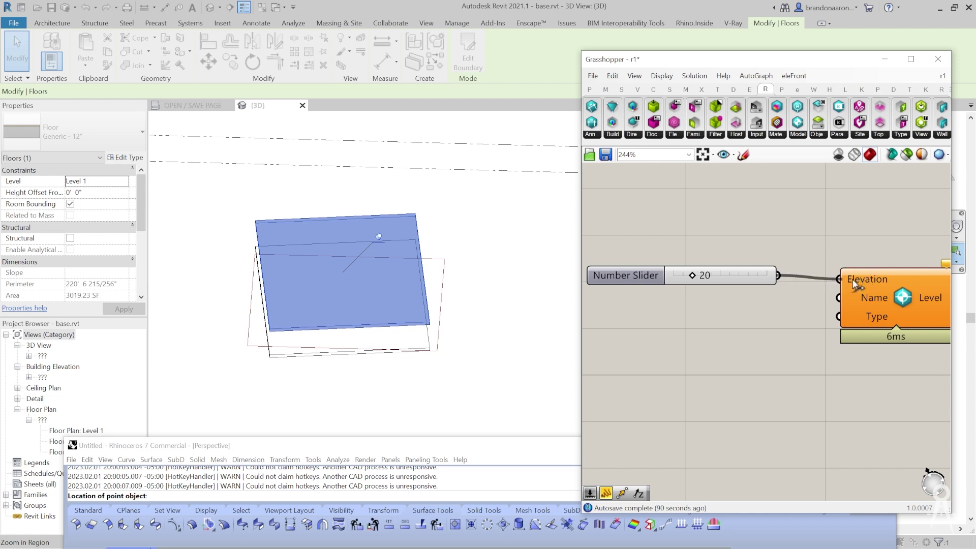
scroll(811, 296, "down", 2)
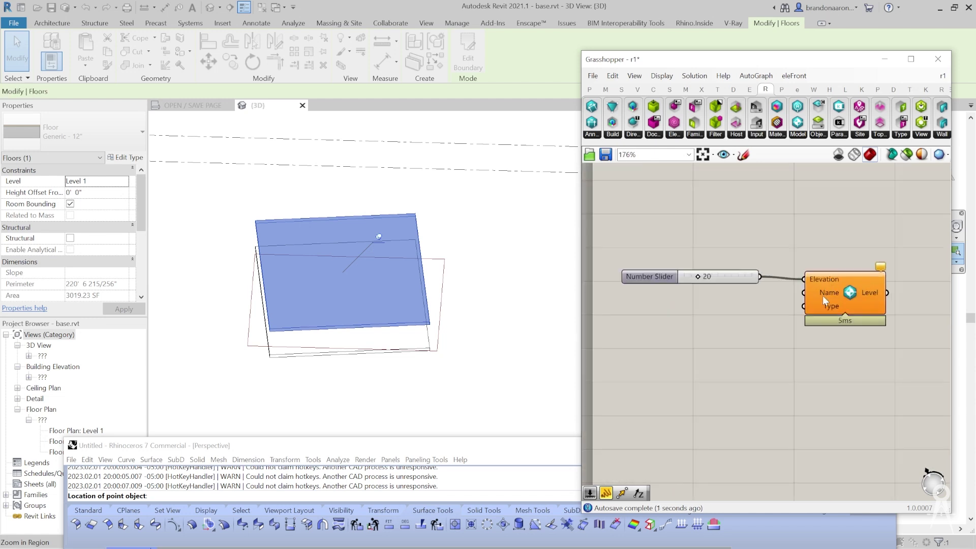
Step: Create a text panel containing l3 and connect it to Add Level's Name input
double_click(706, 306)
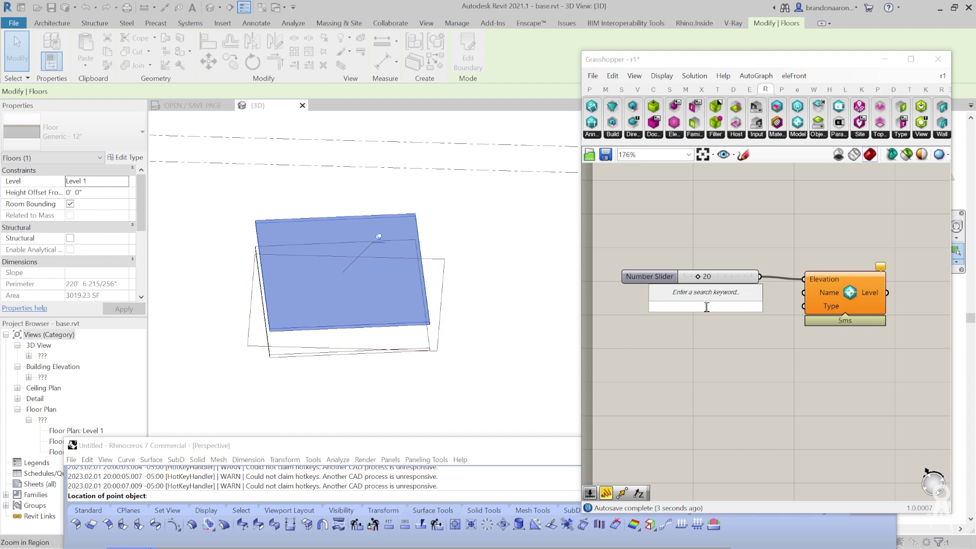
type("//l3")
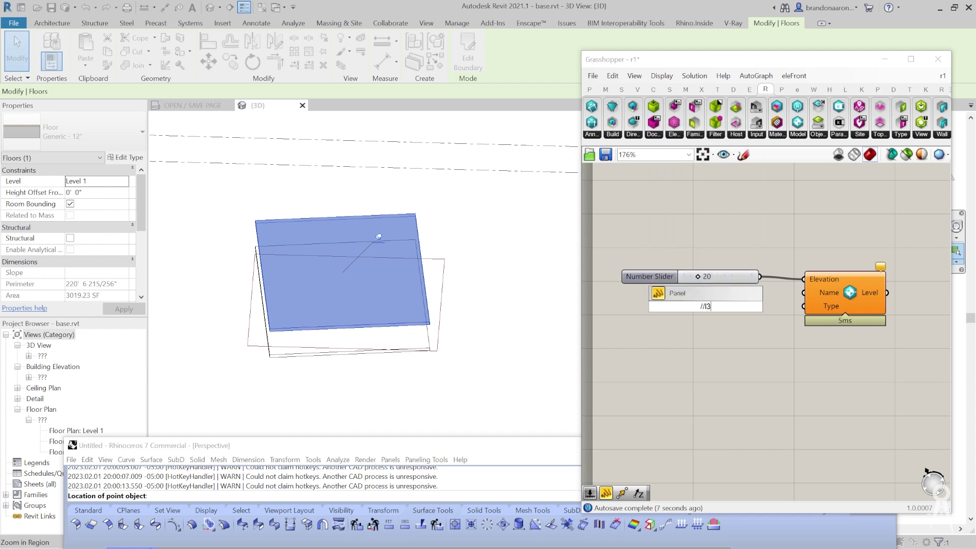
type("13")
key("Return")
scroll(714, 308, "up", 2)
left_click_drag(716, 304, 846, 290)
scroll(743, 283, "down", 3)
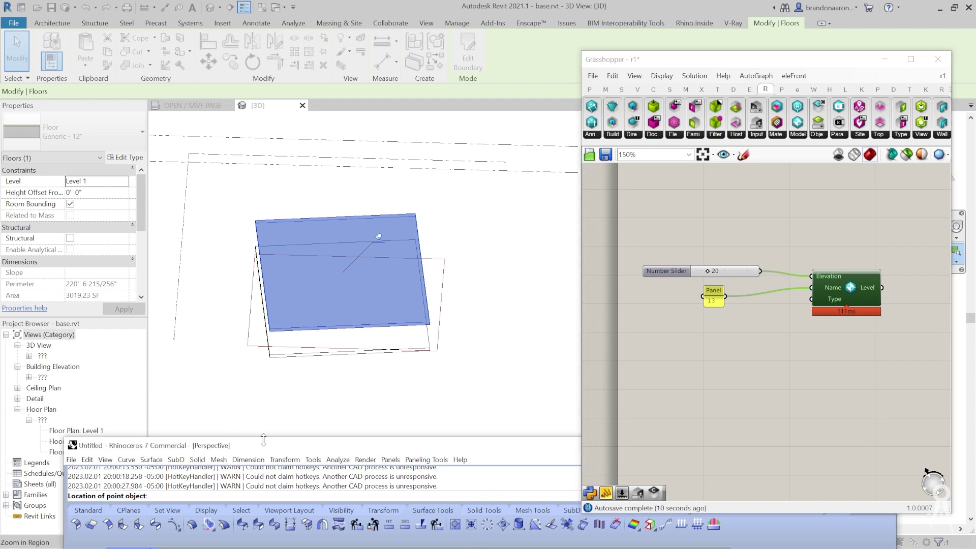
Step: Cancel the pending point command in Rhino and move the Rhino window below the Revit 3D view
key("Escape")
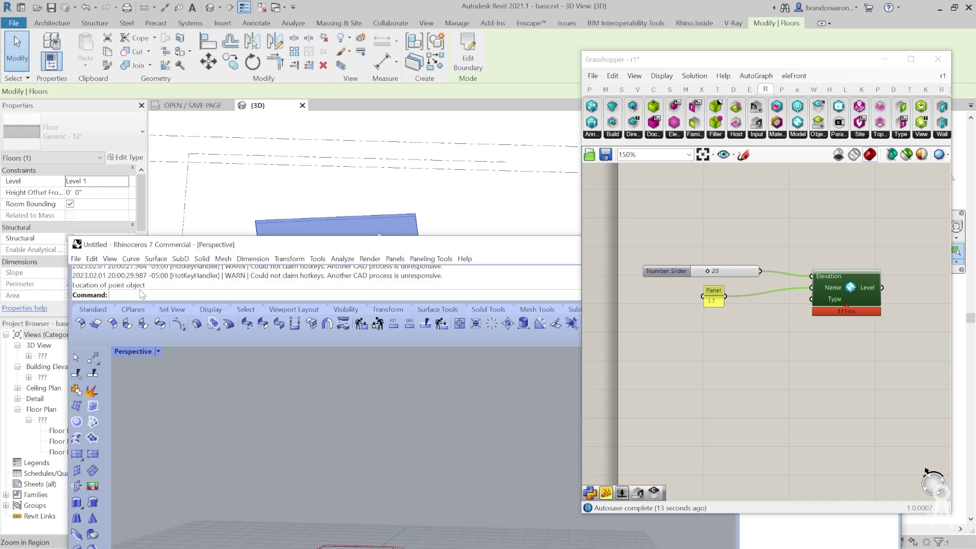
left_click_drag(302, 247, 117, 211)
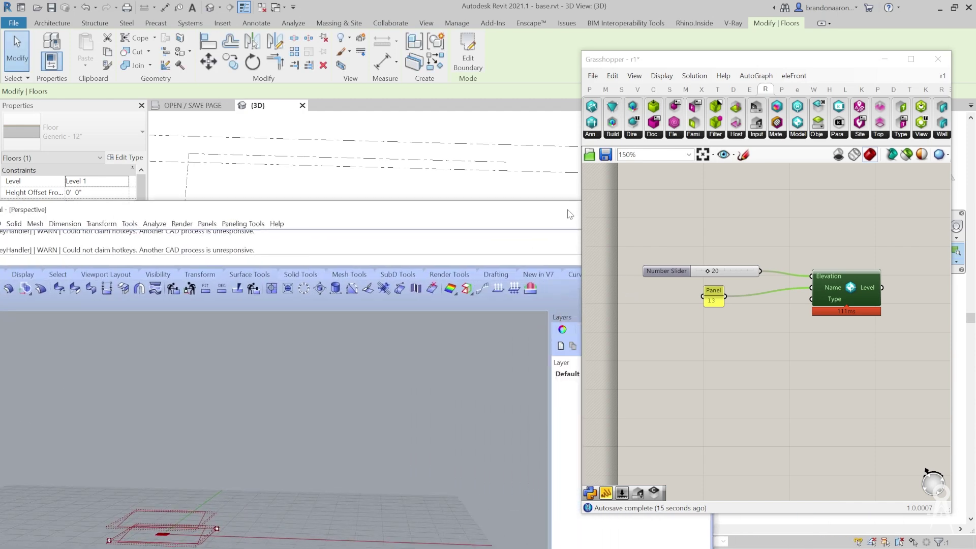
left_click_drag(373, 211, 653, 400)
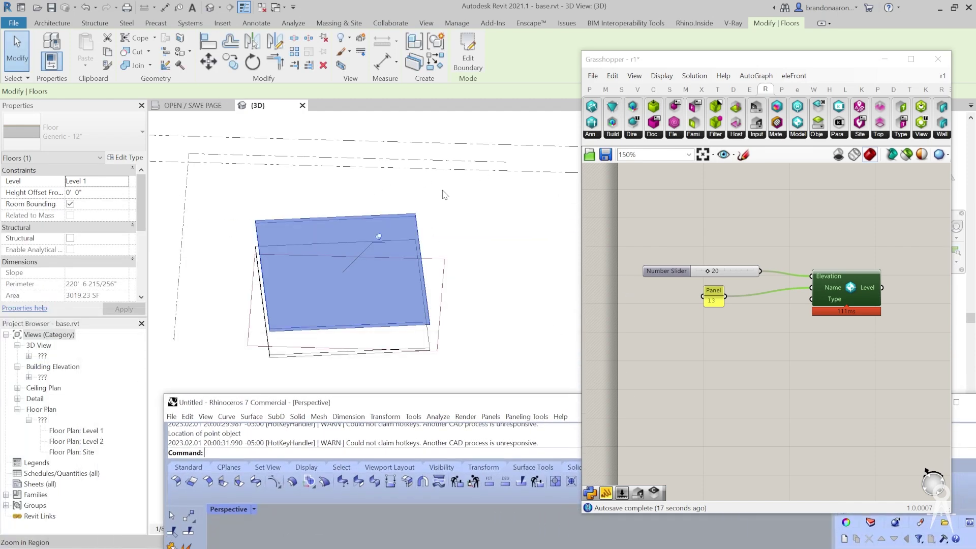
Step: Examine the new l3 level's head, name and elevation against Level 1 and Level 2 in the Revit 3D view
left_click(443, 191)
middle_click_drag(446, 275, 466, 301)
scroll(416, 220, "down", 2)
scroll(417, 218, "up", 1)
middle_click_drag(508, 242, 465, 328, "shift")
scroll(339, 313, "down", 2)
scroll(229, 170, "up", 7)
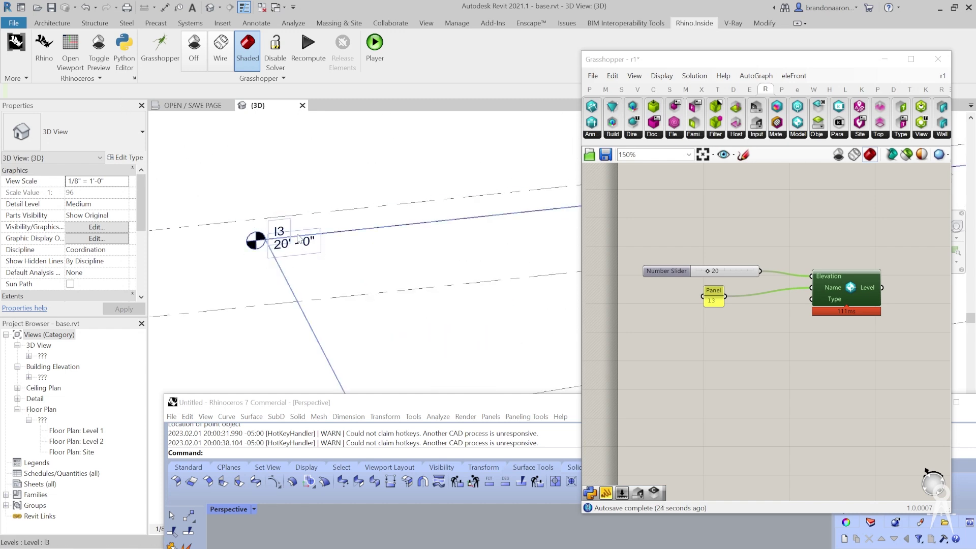
scroll(297, 239, "down", 5)
scroll(285, 237, "up", 4)
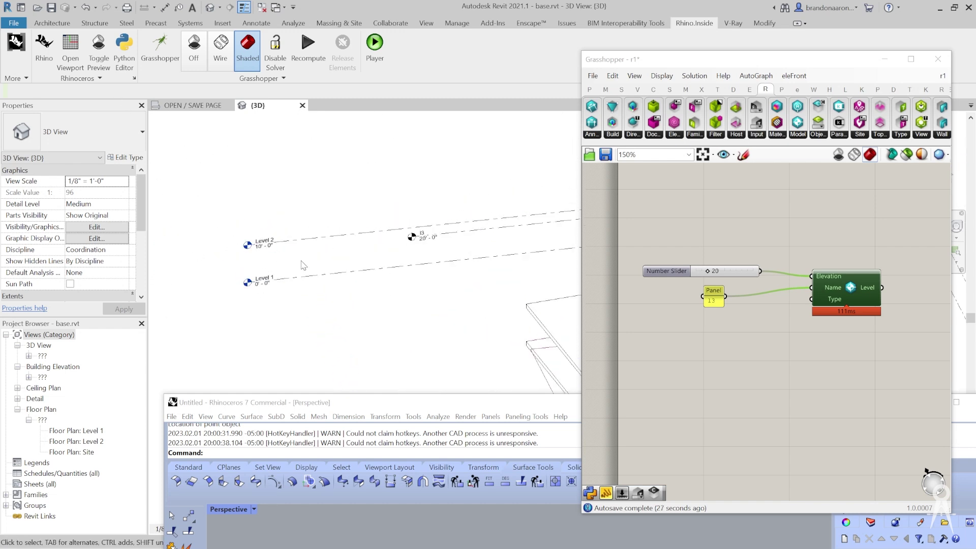
scroll(304, 204, "down", 2)
scroll(304, 214, "up", 2)
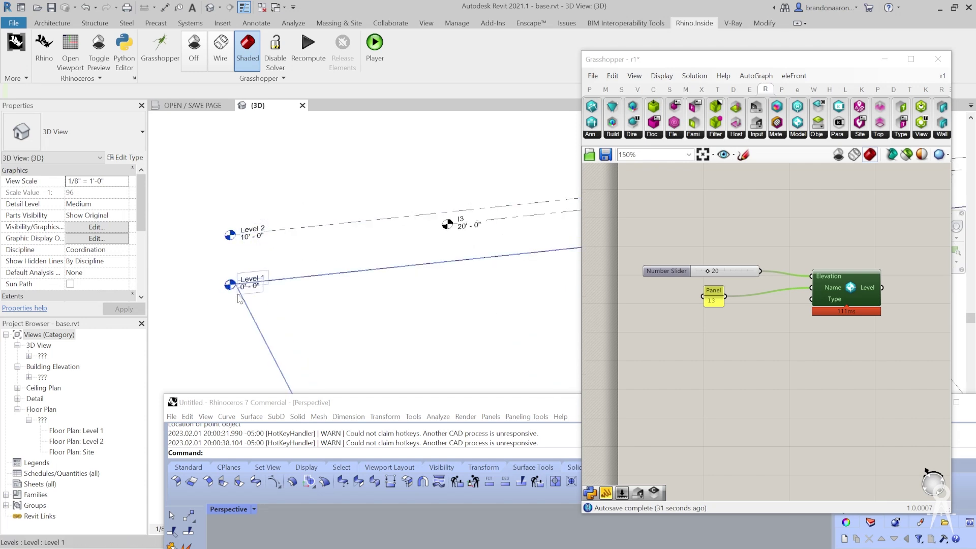
scroll(456, 229, "down", 5)
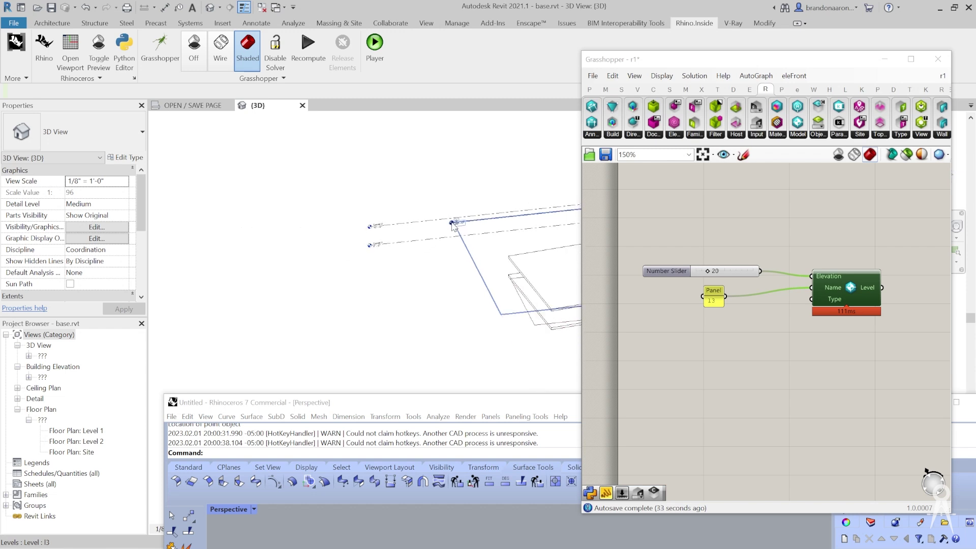
scroll(600, 235, "up", 4)
scroll(800, 330, "down", 7)
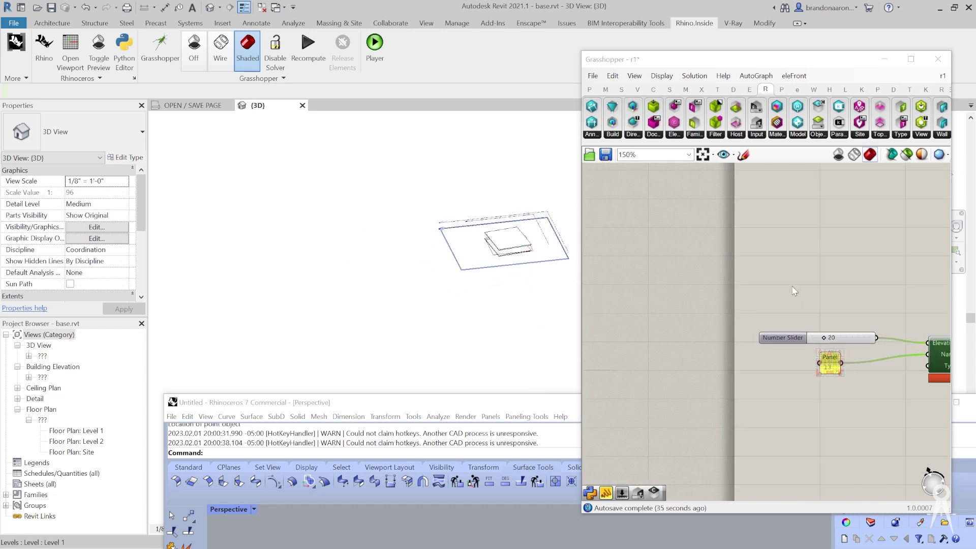
Step: Set Add Level's Type input to the Level : 1/4" Head type
scroll(943, 374, "up", 5)
scroll(691, 205, "up", 3)
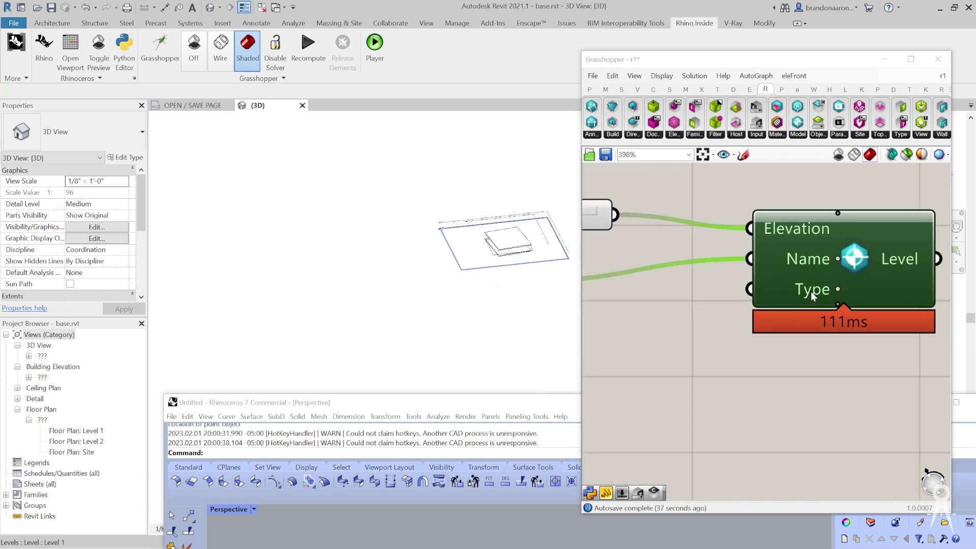
mouse_move(810, 291)
scroll(810, 292, "down", 5)
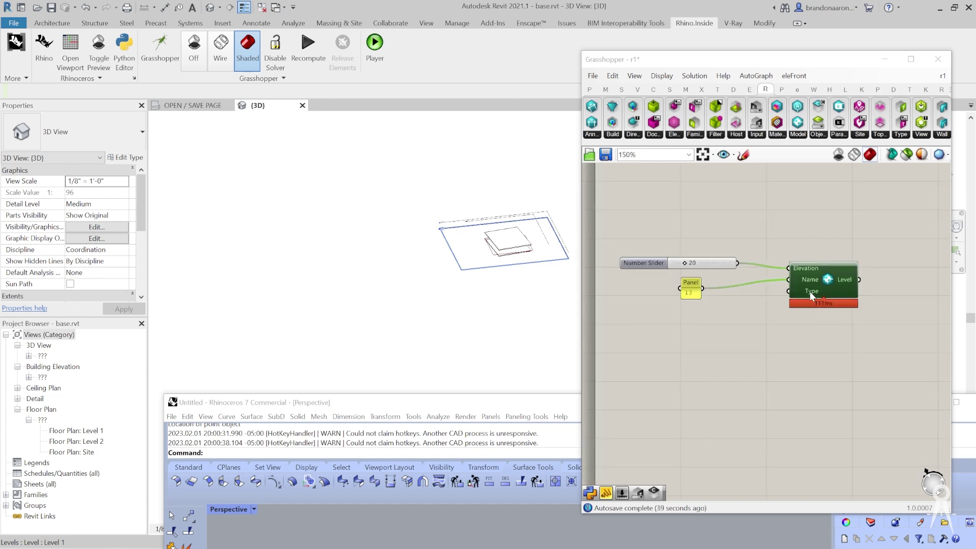
right_click(810, 291)
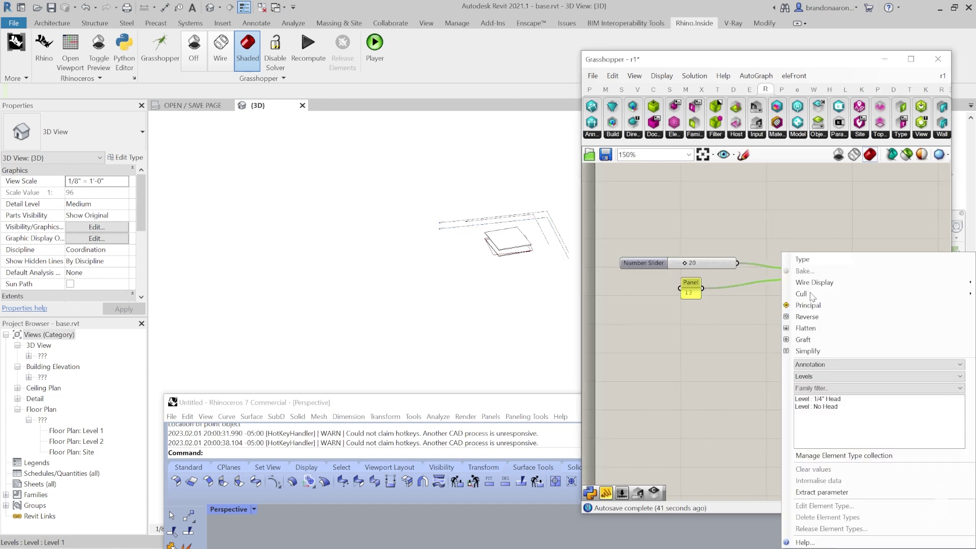
left_click(832, 400)
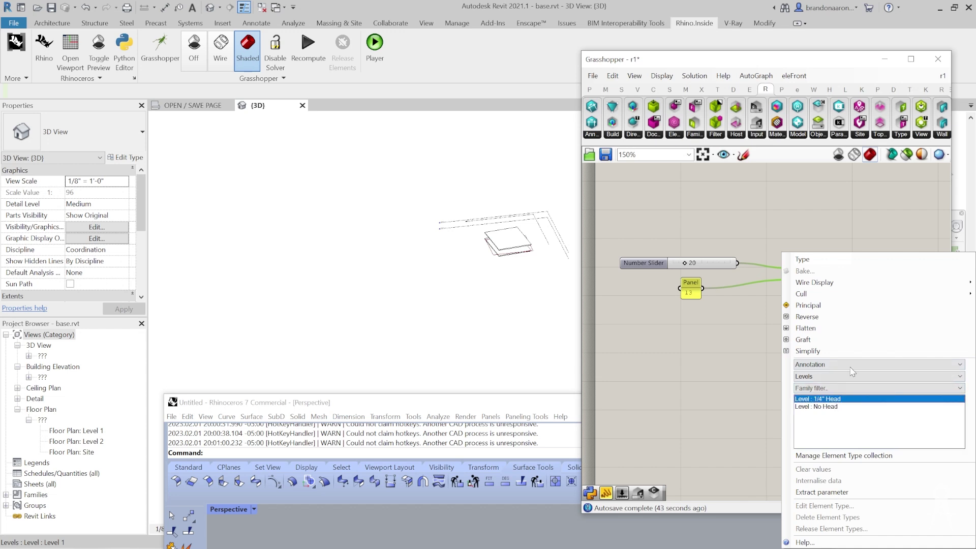
scroll(849, 290, "up", 3)
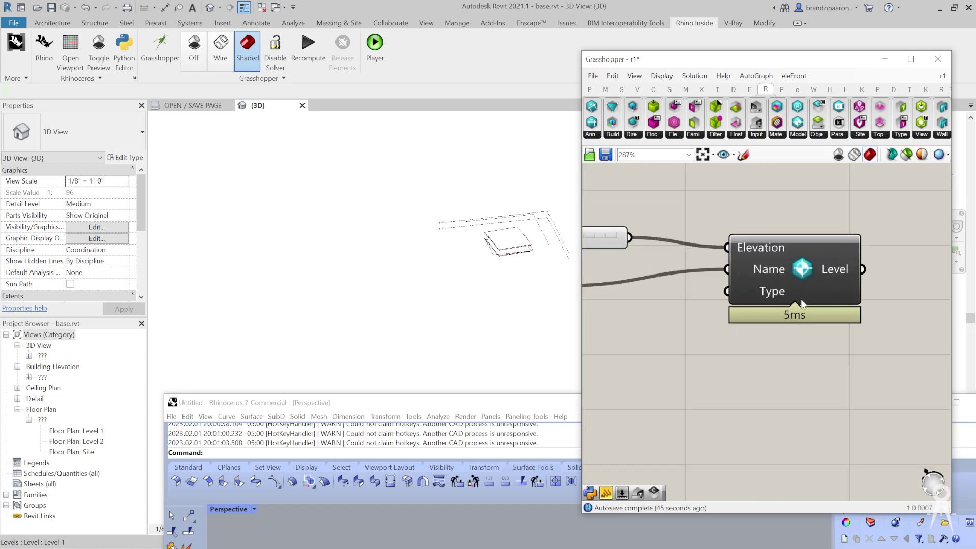
scroll(793, 316, "down", 4)
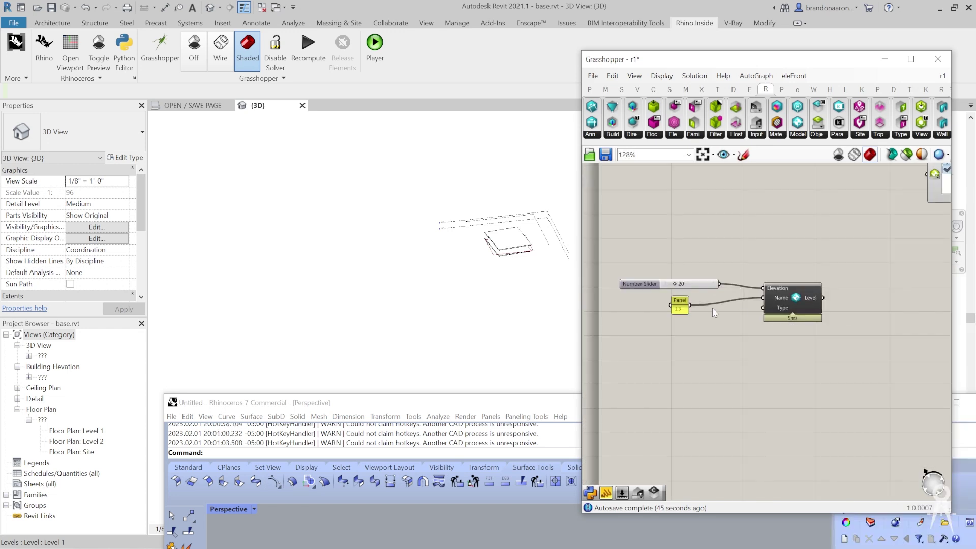
Step: Place a Revit Type parameter on the canvas below the l3 name panel
double_click(658, 340)
type("typ")
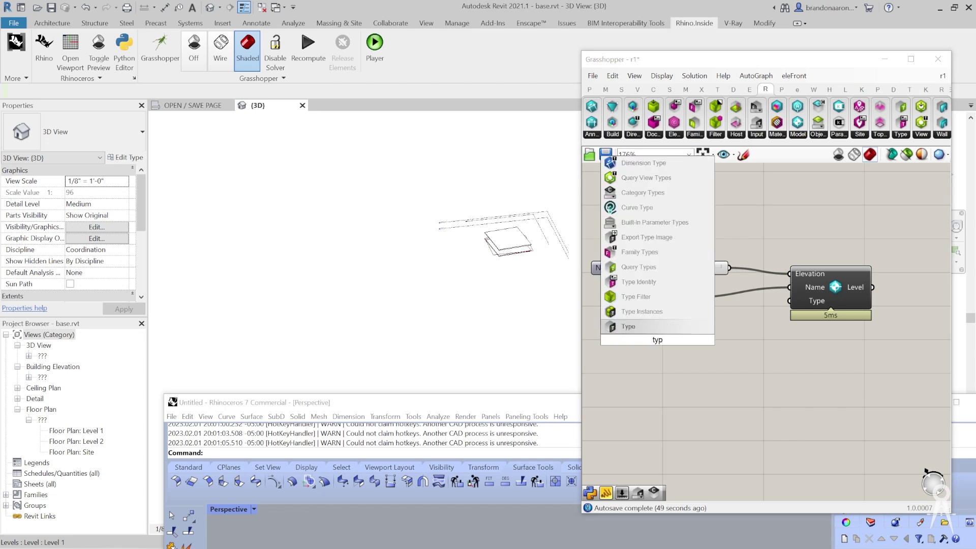
left_click(658, 326)
scroll(658, 356, "up", 2)
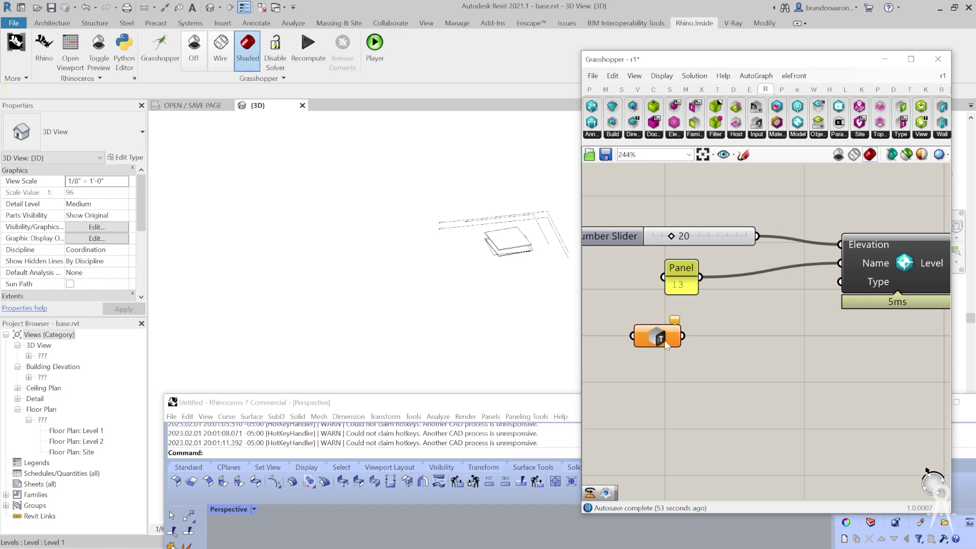
Step: Search the Type parameter's Model category list for a levels category
right_click(664, 339)
left_click(716, 388)
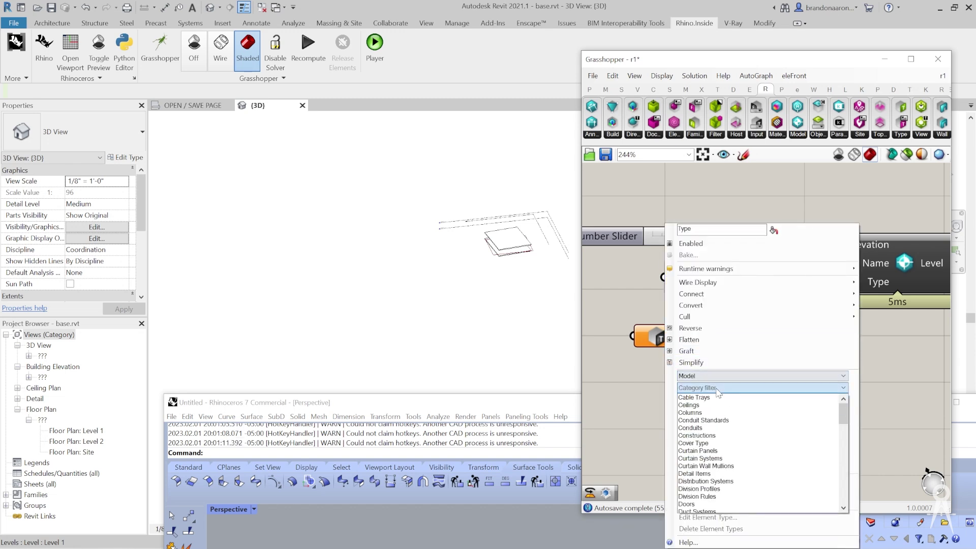
scroll(728, 402, "down", 5)
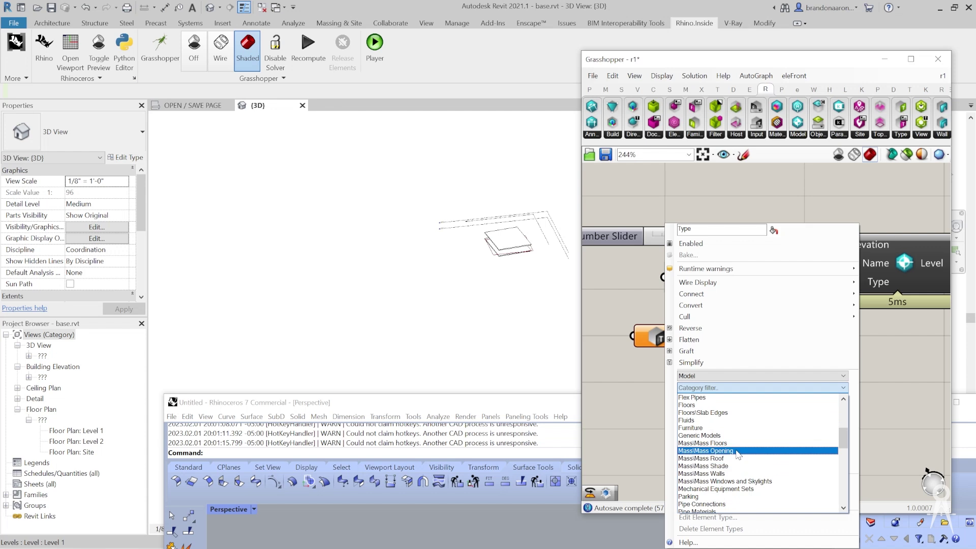
scroll(739, 442, "down", 4)
scroll(741, 445, "up", 5)
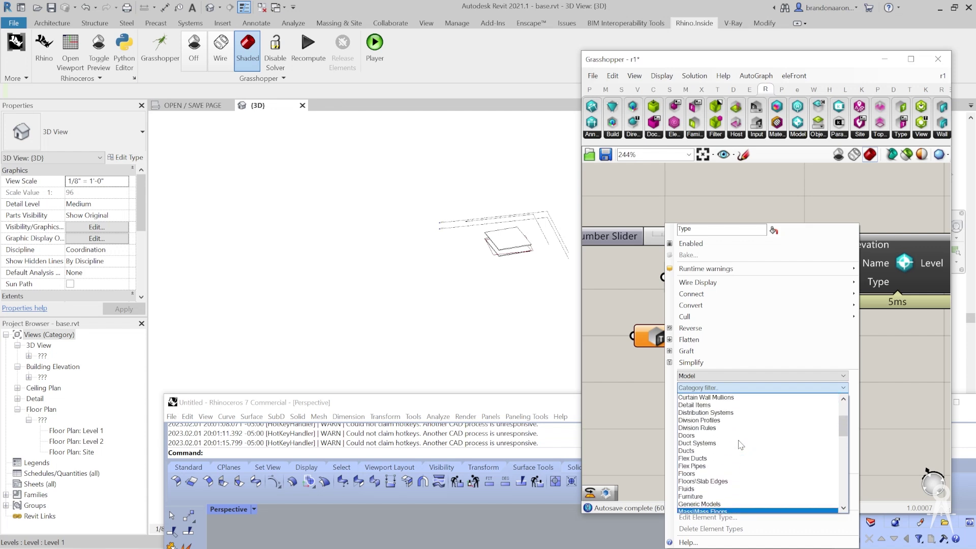
scroll(740, 445, "down", 3)
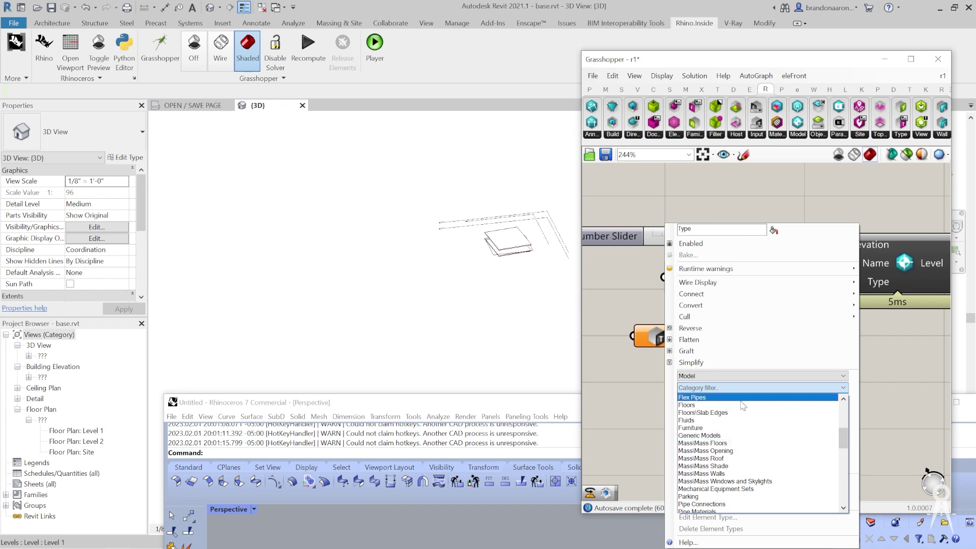
Step: Filter the Type parameter's element types to All Categories, the Level Heads category and the Level Head - Circle family
left_click(742, 379)
left_click(742, 377)
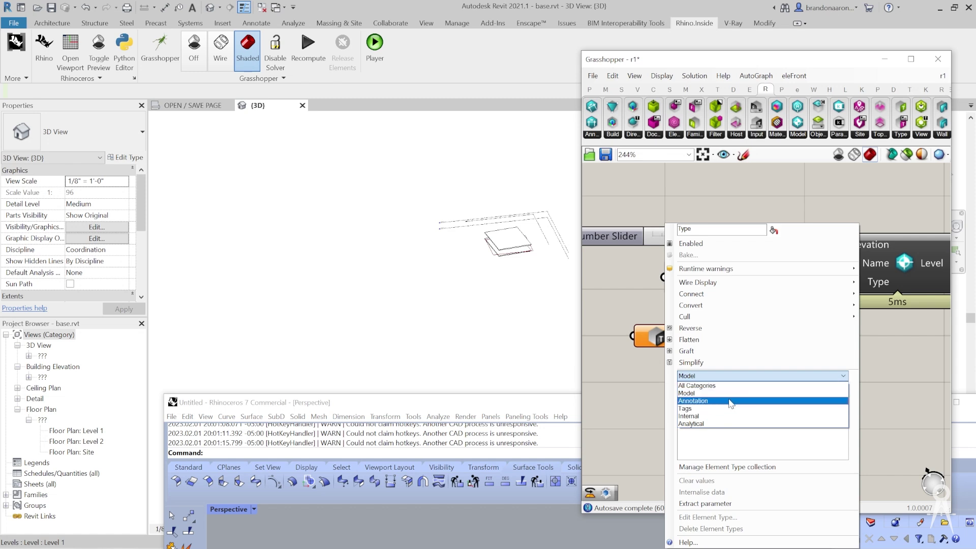
left_click(730, 386)
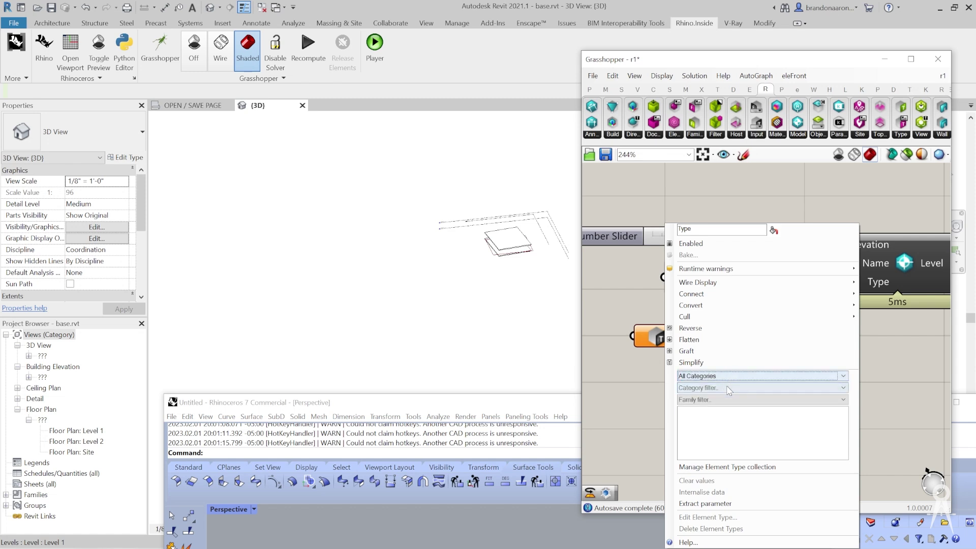
left_click(729, 388)
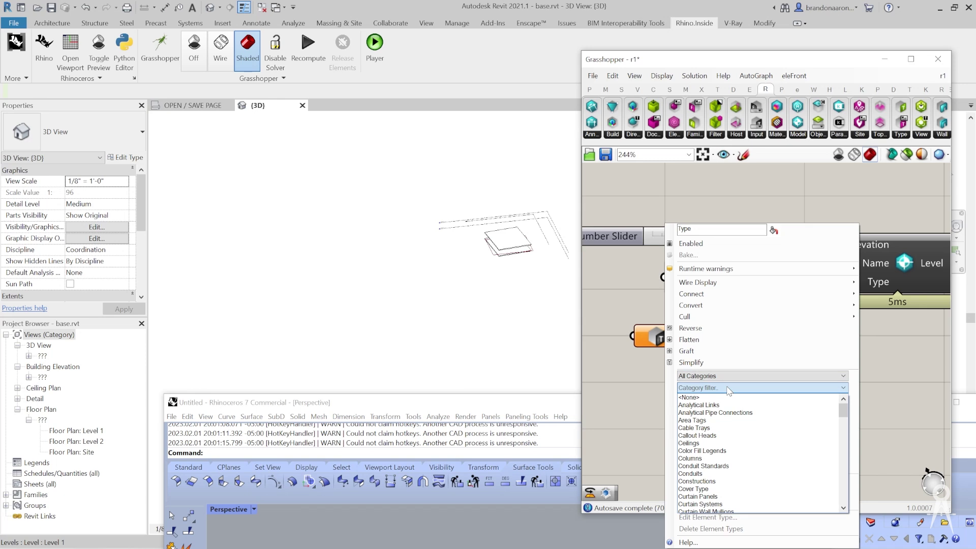
key("l")
key("Return")
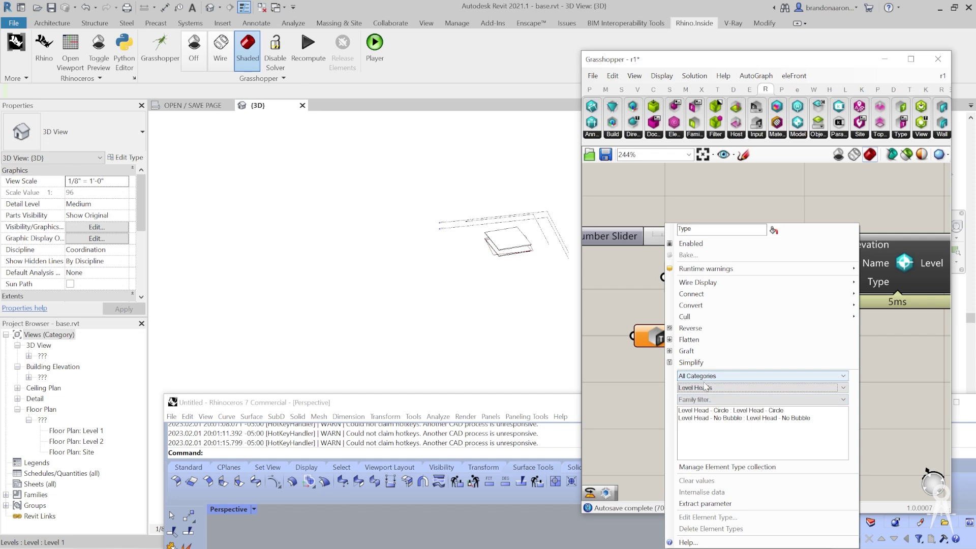
left_click(717, 401)
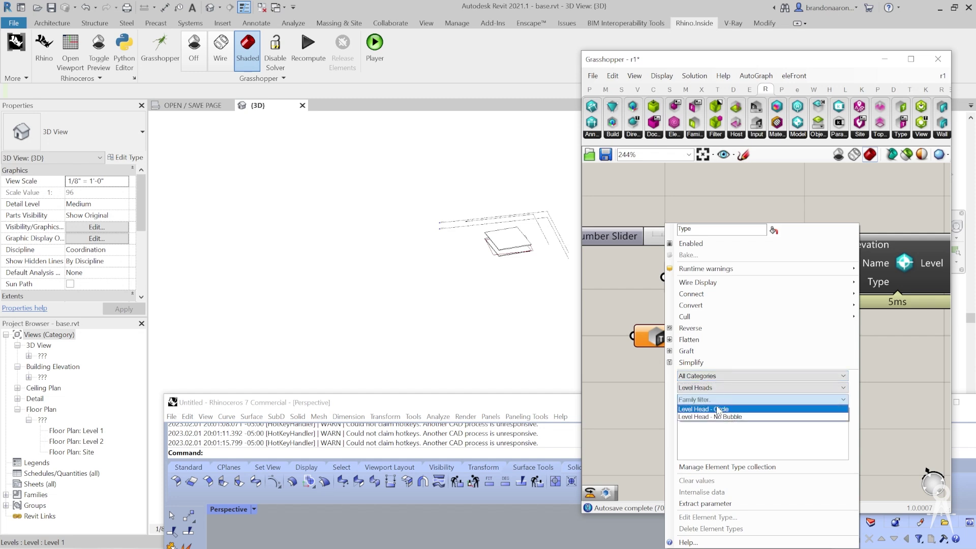
left_click(740, 411)
left_click(888, 388)
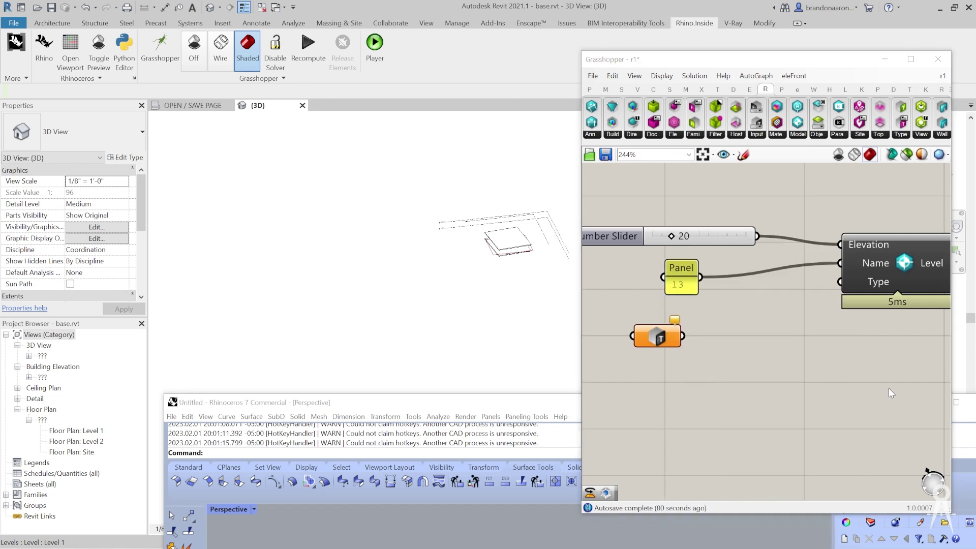
Step: Set the Type parameter to Level Head - Circle and wire it into Add Level's Type input
scroll(687, 308, "up", 3)
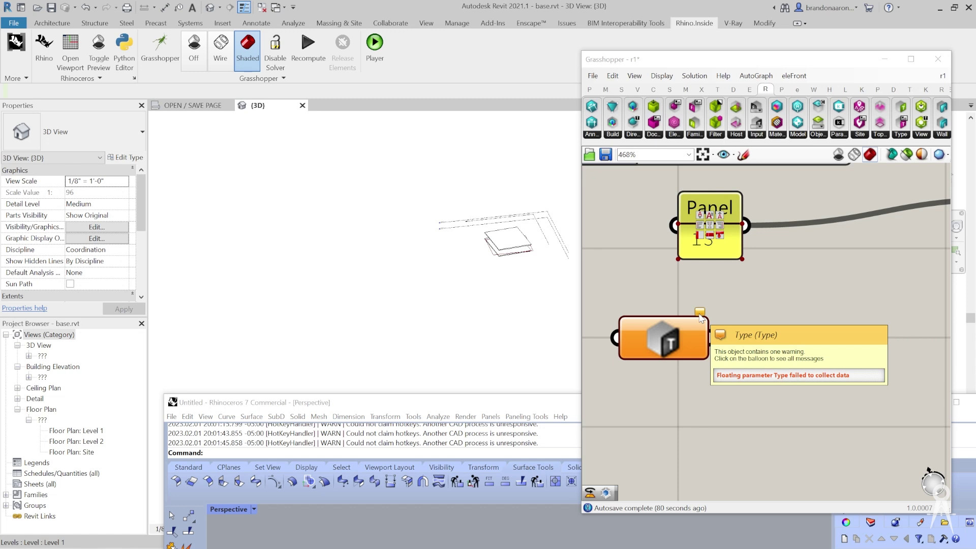
right_click(659, 334)
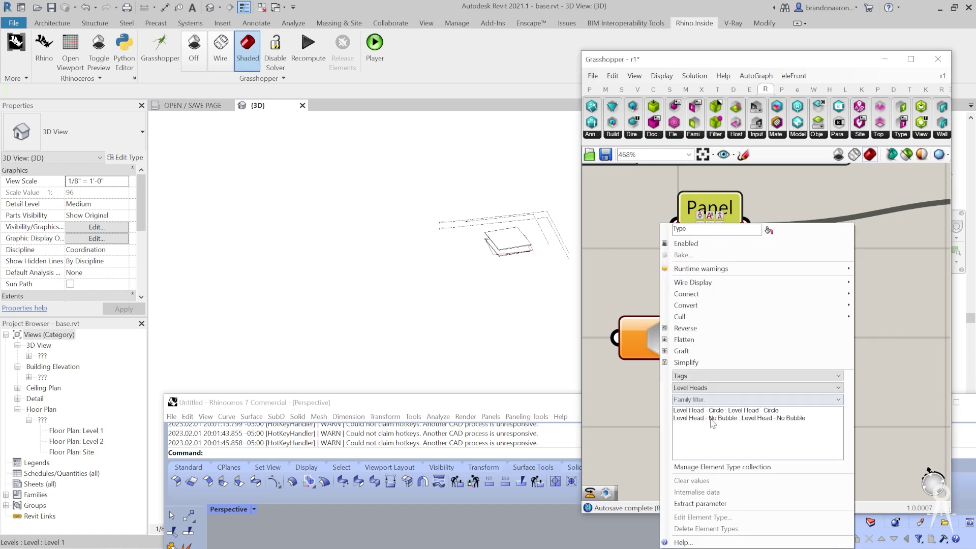
left_click(716, 412)
left_click(642, 405)
scroll(656, 334, "down", 4)
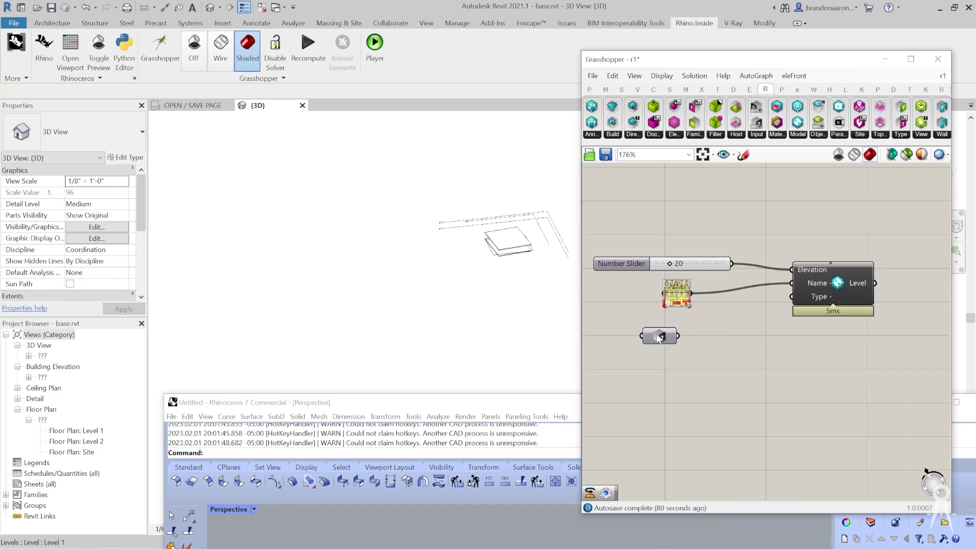
left_click_drag(678, 336, 794, 297)
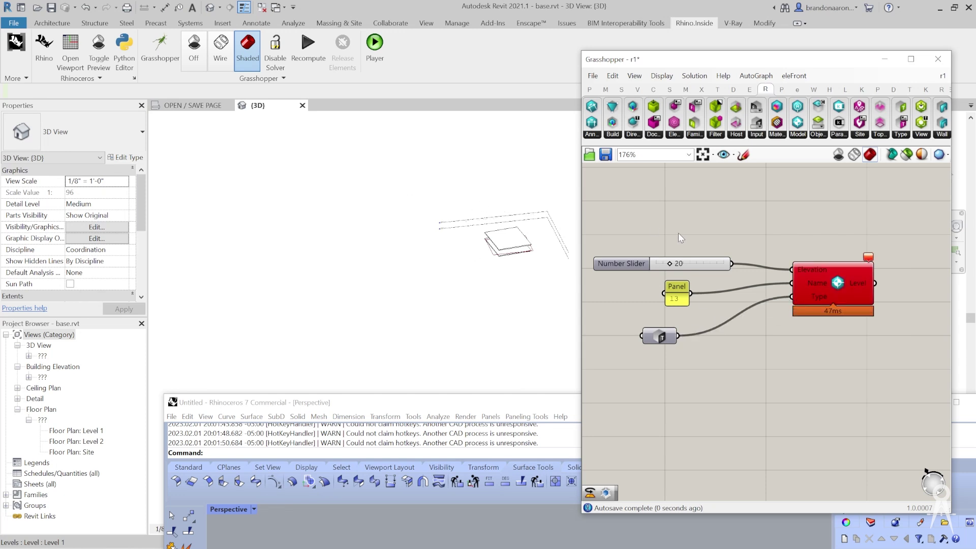
Step: Read the error message on the Add Level component
scroll(815, 293, "up", 2)
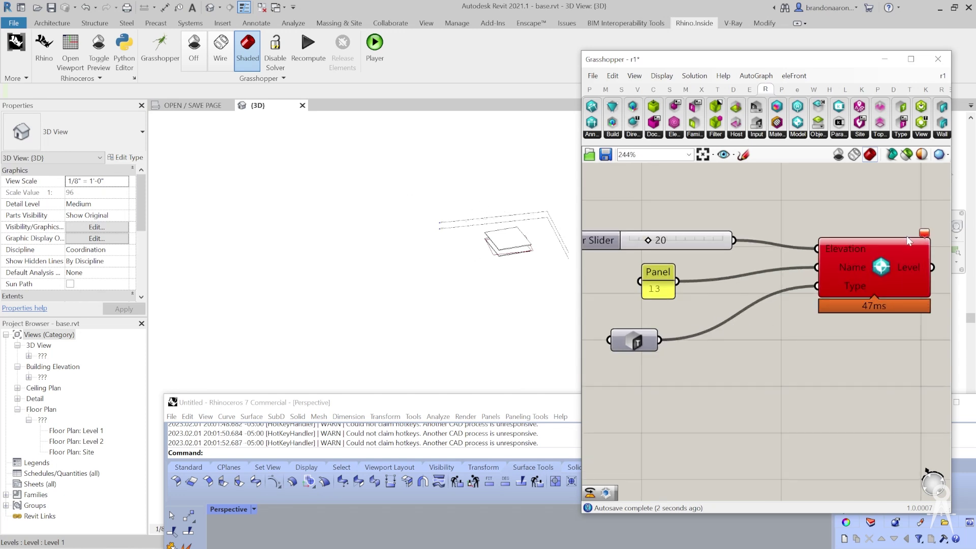
right_click_drag(841, 366, 869, 315)
scroll(750, 278, "down", 1)
right_click_drag(899, 284, 813, 311)
scroll(886, 233, "up", 3)
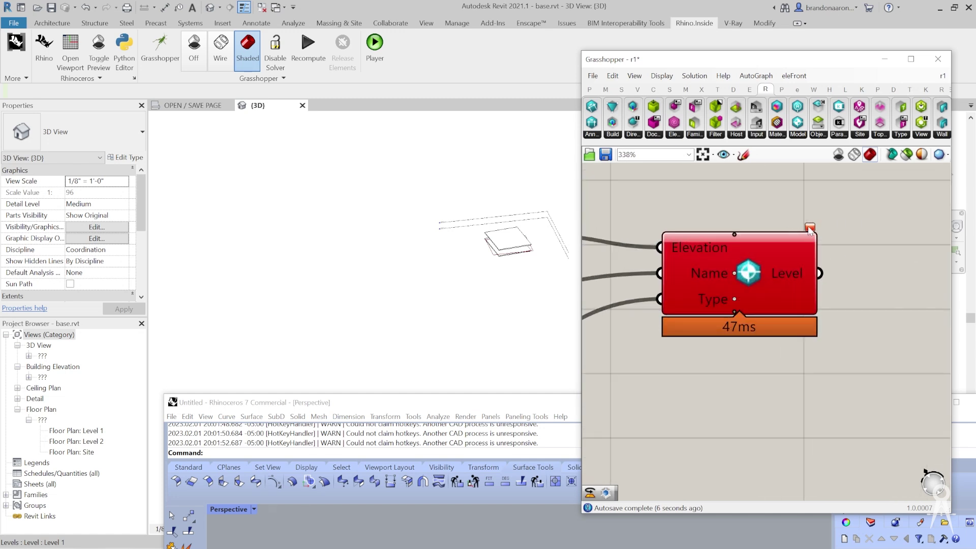
mouse_move(811, 230)
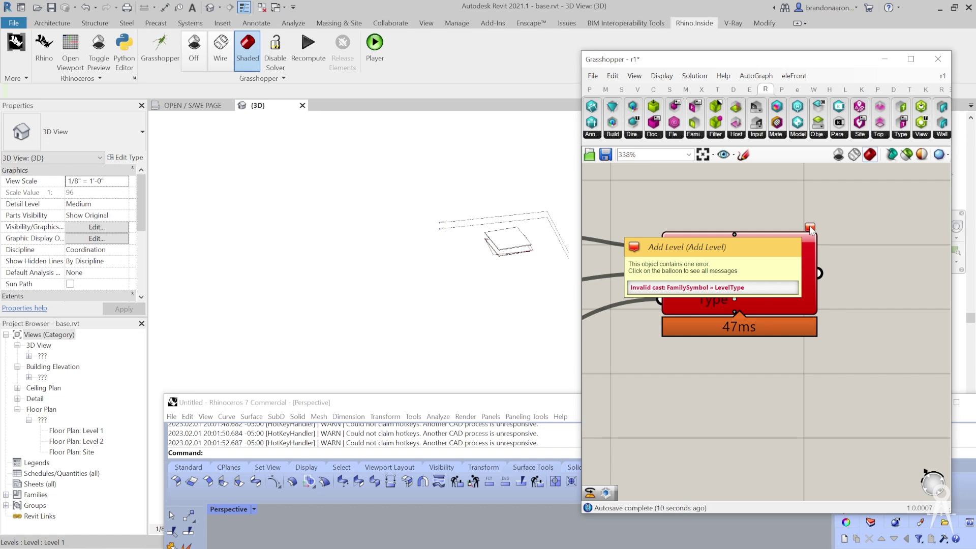
Step: Set the Type parameter to Level : 1/4" Head from the Levels category under All Categories
scroll(874, 273, "down", 5)
scroll(675, 303, "up", 5)
right_click(721, 319)
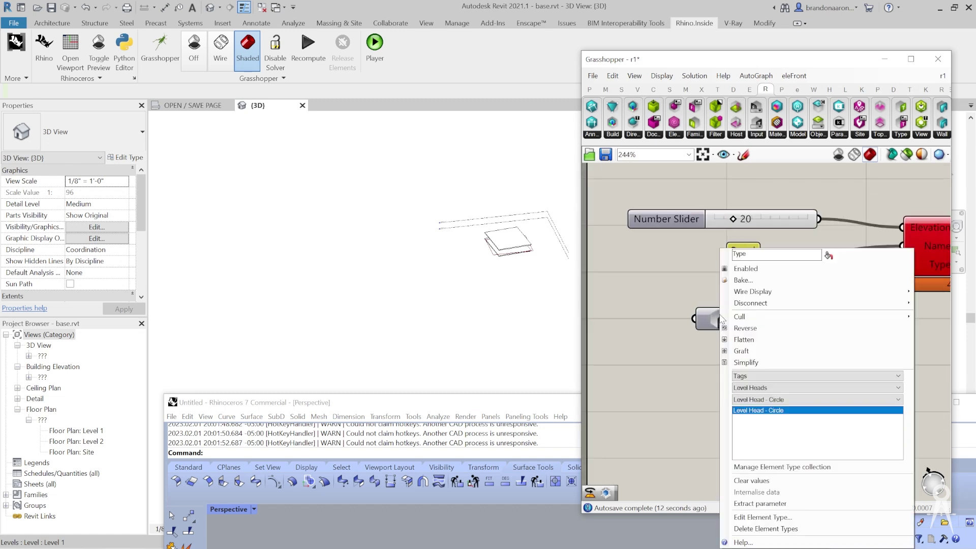
left_click(789, 377)
left_click(788, 386)
left_click(801, 388)
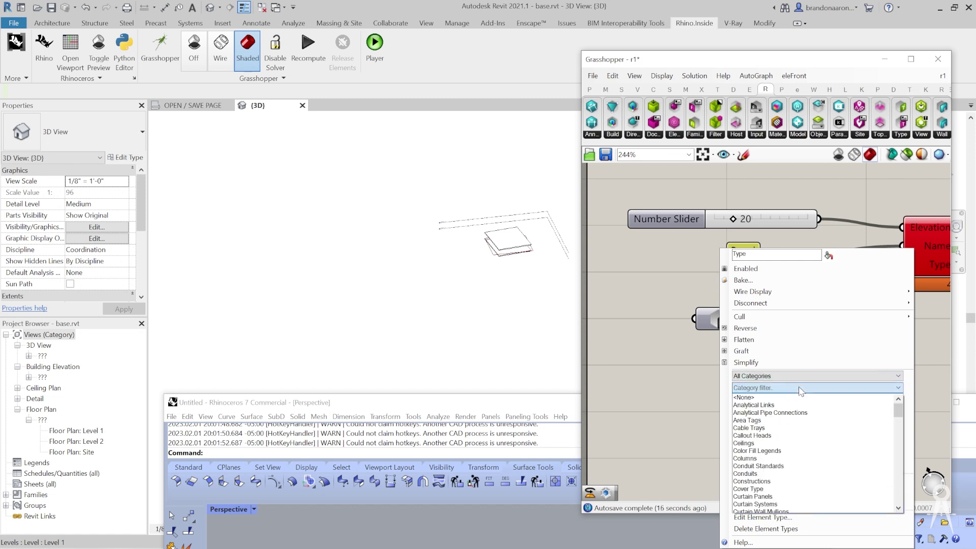
key("l")
scroll(797, 389, "down", 5)
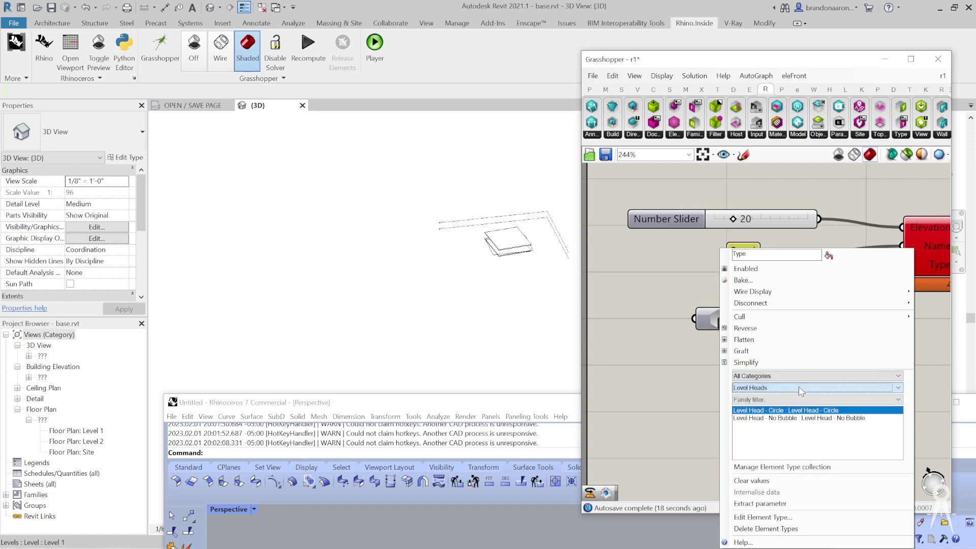
scroll(795, 391, "up", 1)
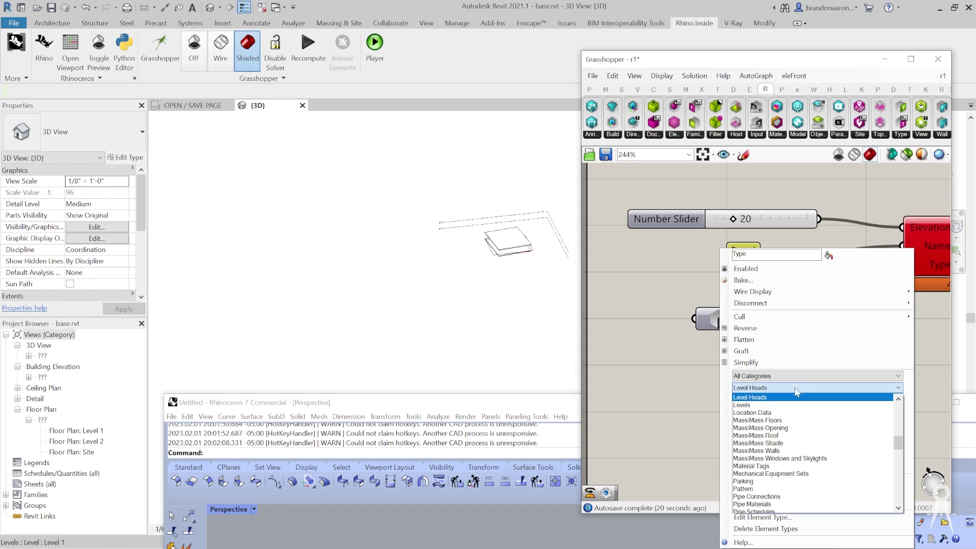
left_click(795, 405)
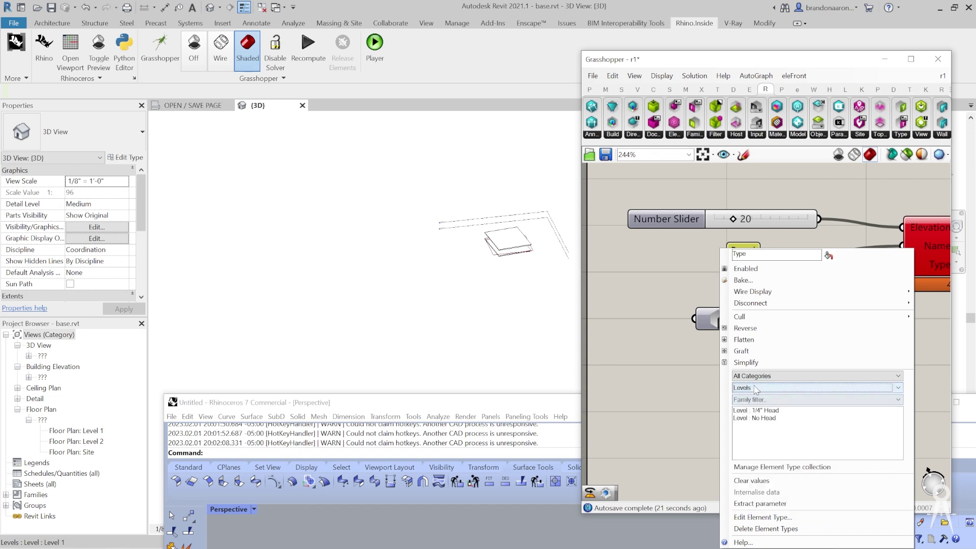
left_click(766, 410)
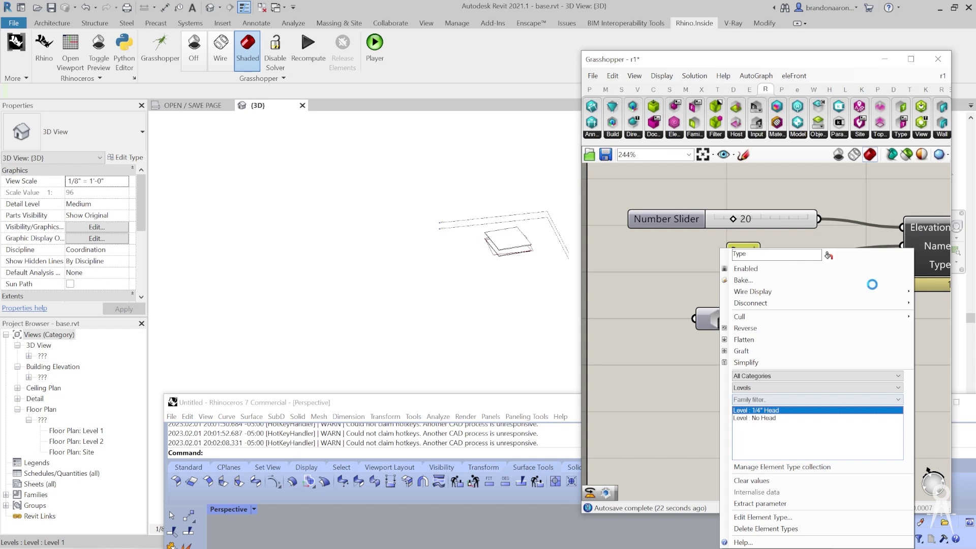
left_click(936, 342)
Step: Place an Element Type Picker on the canvas below the Type parameter
scroll(594, 251, "up", 3)
scroll(414, 247, "down", 3)
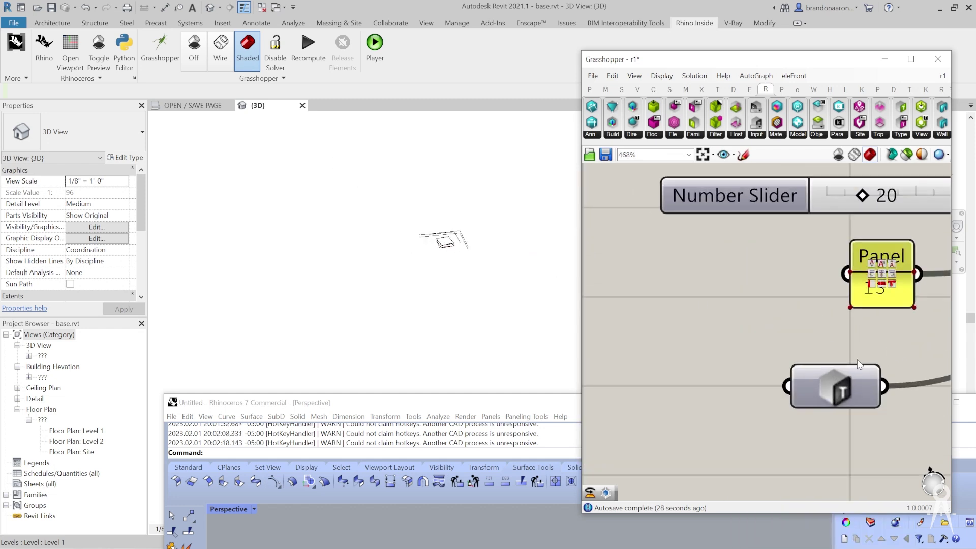
scroll(919, 333, "down", 4)
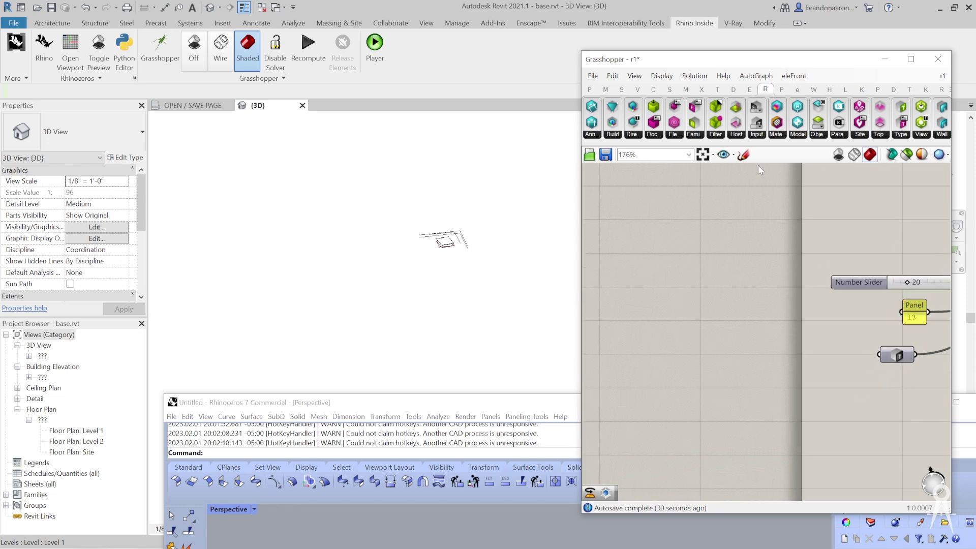
right_click_drag(650, 299, 733, 308)
right_click_drag(868, 346, 602, 310)
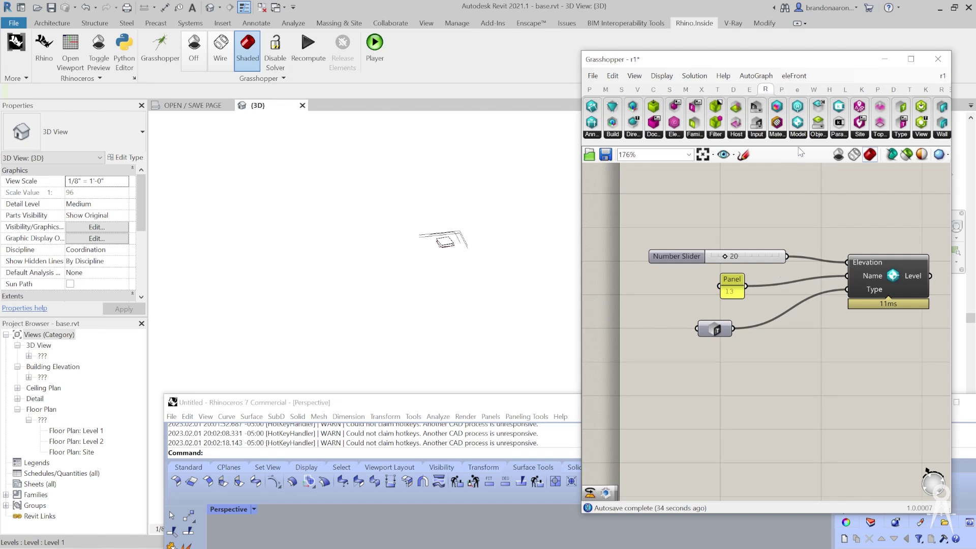
left_click(759, 138)
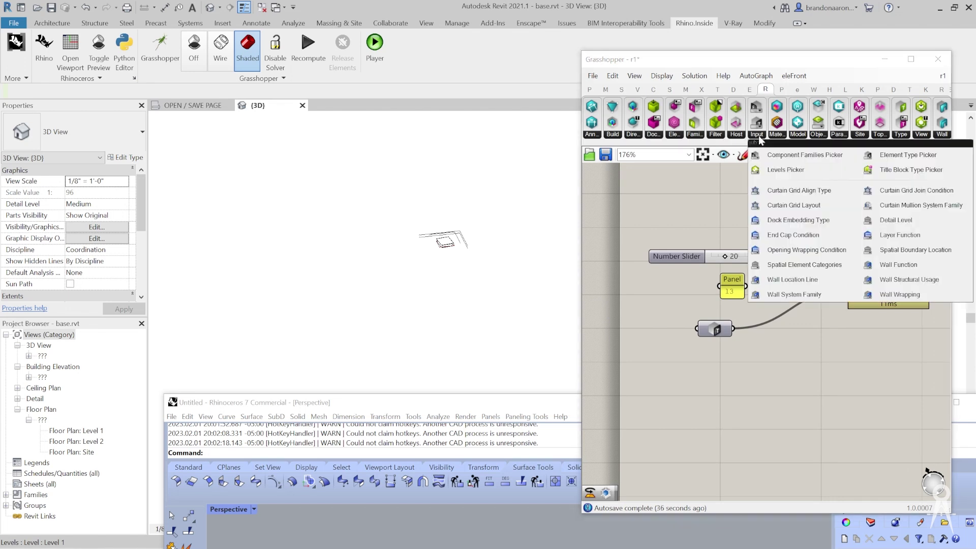
left_click(881, 155)
left_click(750, 380)
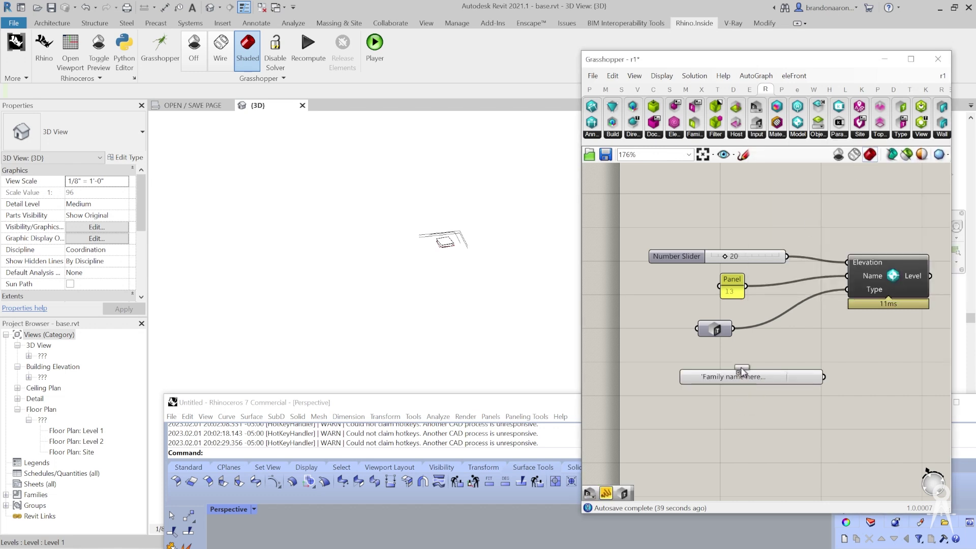
Step: Set the Element Type Picker's family name to Level
scroll(740, 367, "up", 3)
right_click(734, 367)
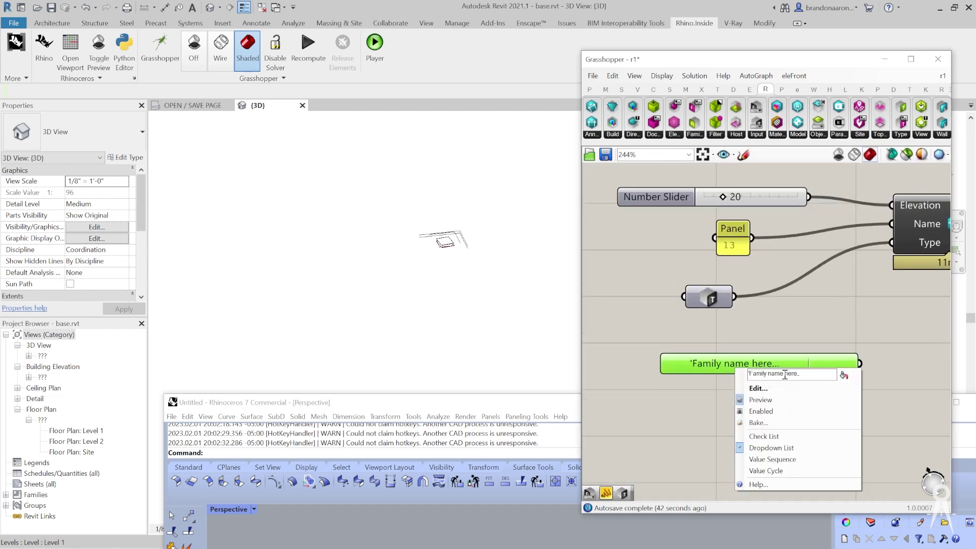
left_click(785, 375)
type("Levels")
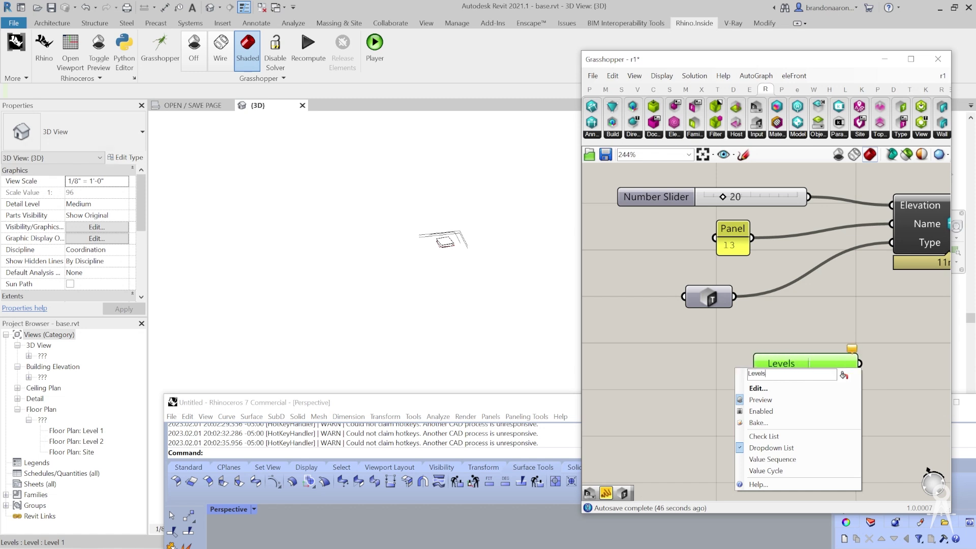
key("BackSpace")
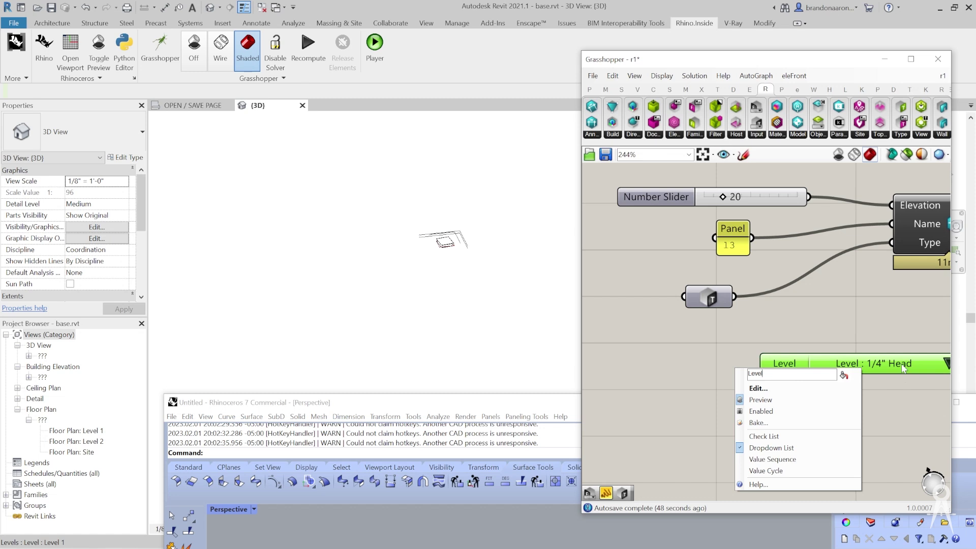
left_click(895, 341)
Step: Position the picker just below the Type parameter with Level : 1/4" Head as its selected type
left_click_drag(875, 365, 726, 352)
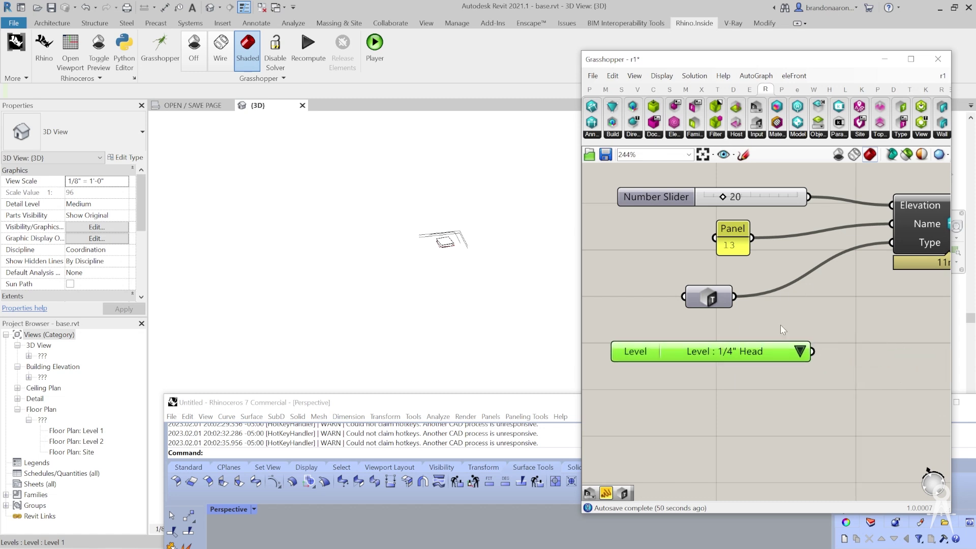
left_click(799, 354)
left_click(762, 382)
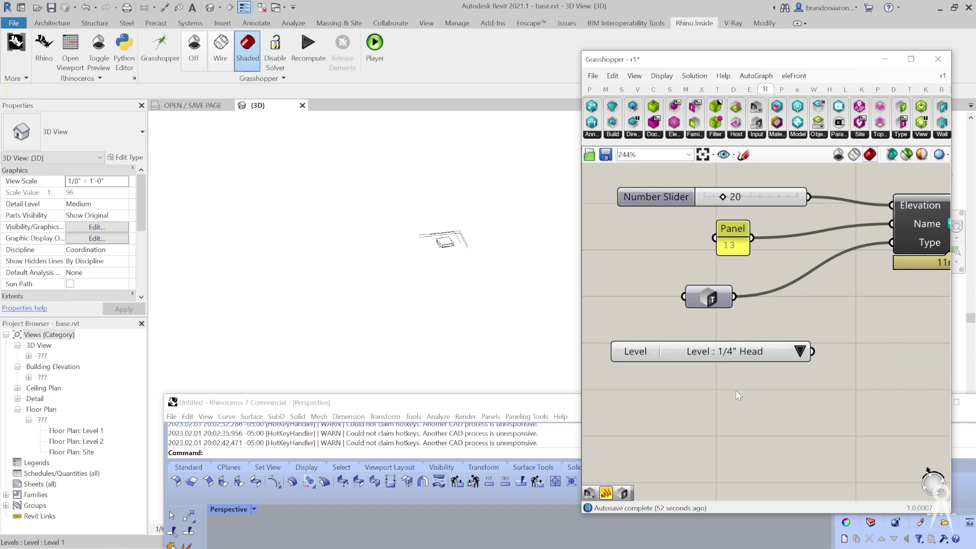
Step: Wire the Element Type Picker into Add Level's Type input in place of the Type parameter
scroll(696, 281, "down", 2)
scroll(671, 326, "up", 2)
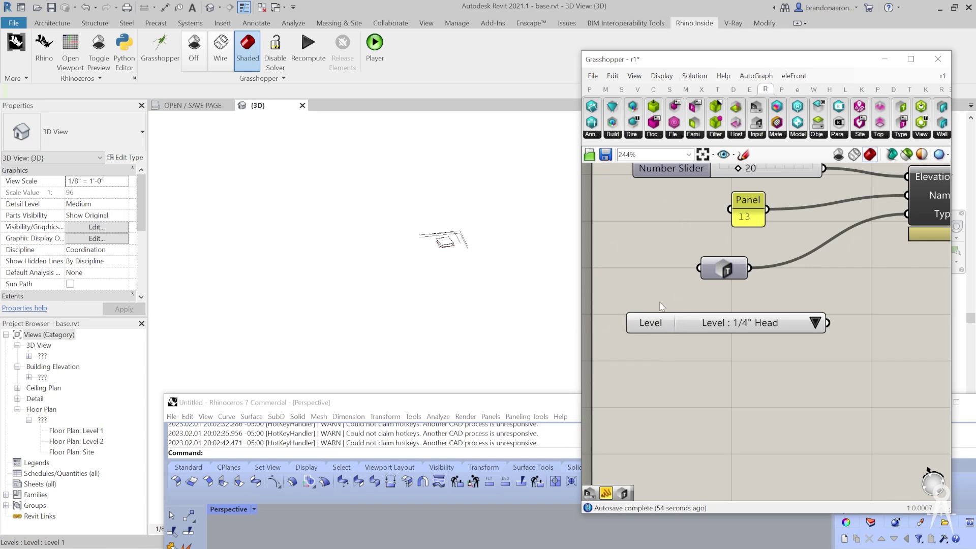
scroll(696, 334, "down", 1)
right_click_drag(886, 318, 854, 322)
left_click_drag(785, 318, 843, 235)
scroll(860, 278, "down", 1)
scroll(812, 322, "down", 6)
scroll(840, 221, "up", 5)
right_click_drag(803, 250, 800, 449)
scroll(775, 190, "down", 4)
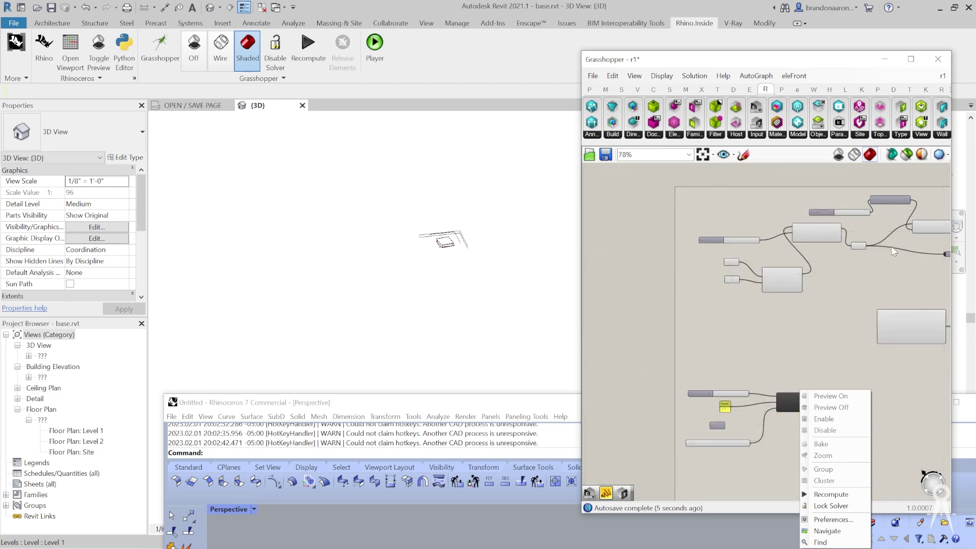
Step: Bring the Add Level components into view and maximize the Grasshopper window
right_click_drag(764, 383, 758, 263)
scroll(754, 265, "up", 1)
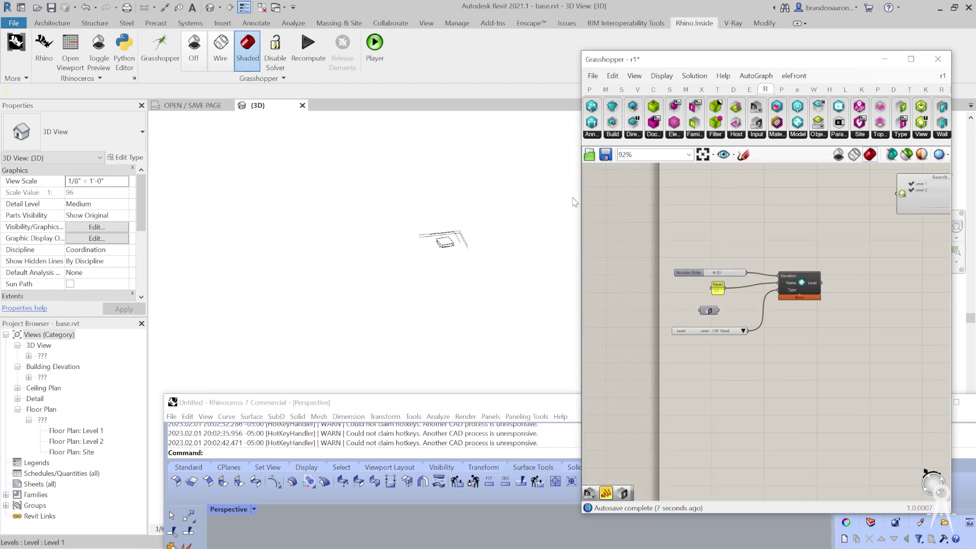
double_click(671, 57)
double_click(671, 57)
left_click(910, 59)
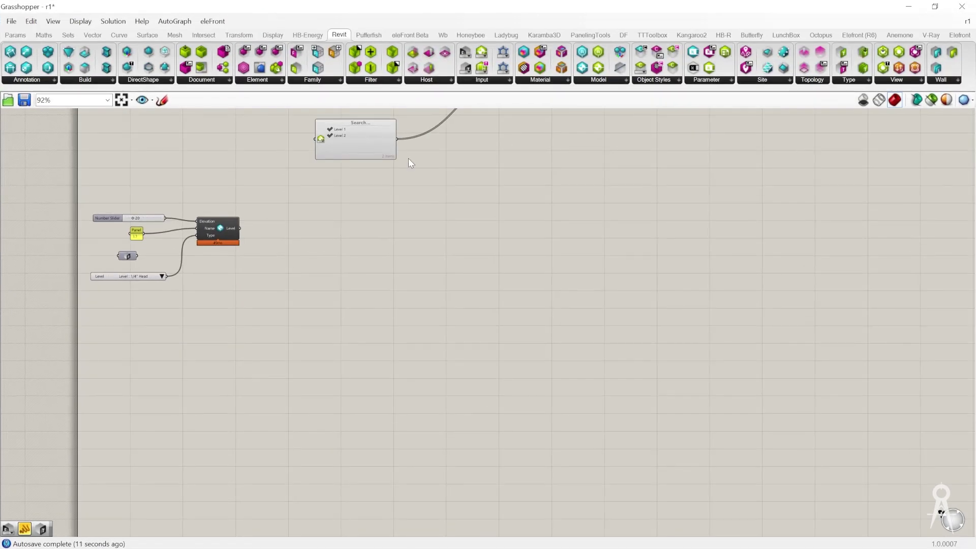
Step: Place a Component Families Picker on the canvas below the Element Type Picker set to Level : 1/4" Head
left_click(492, 80)
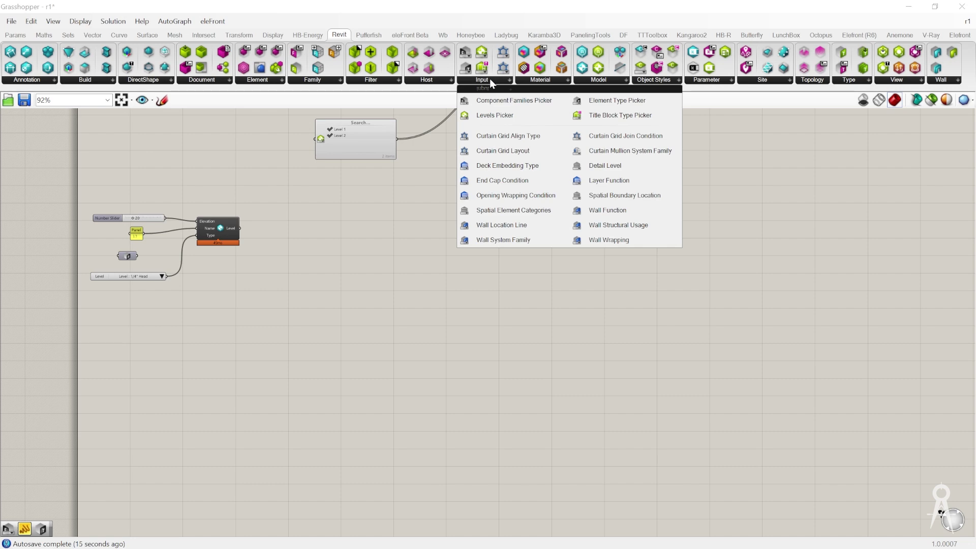
left_click(539, 116)
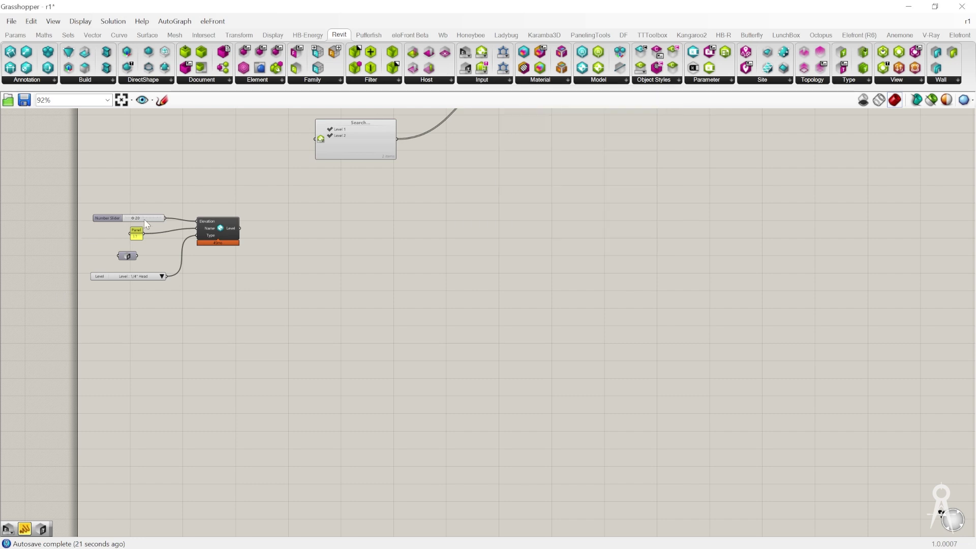
scroll(146, 224, "up", 3)
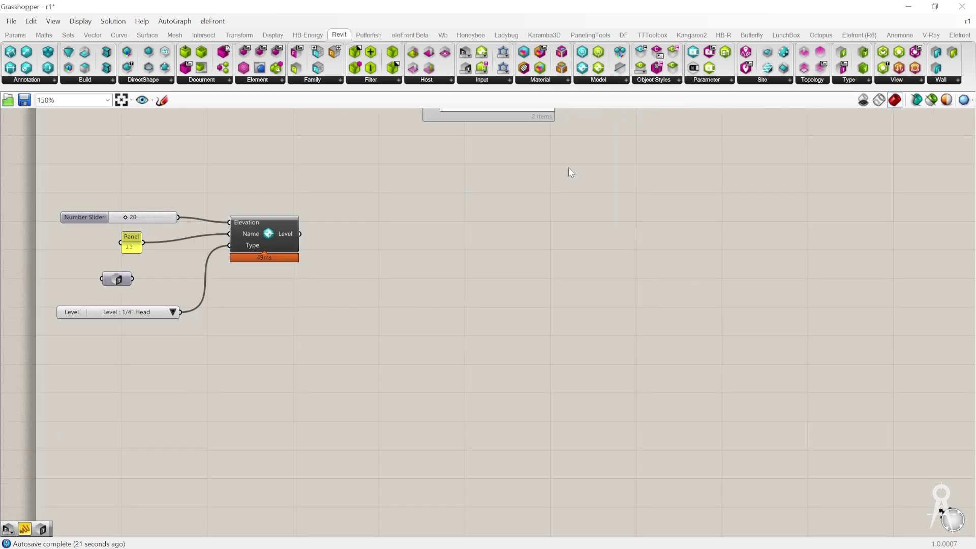
left_click(478, 81)
left_click_drag(497, 108, 497, 94)
left_click(497, 81)
left_click(498, 103)
scroll(472, 262, "down", 4)
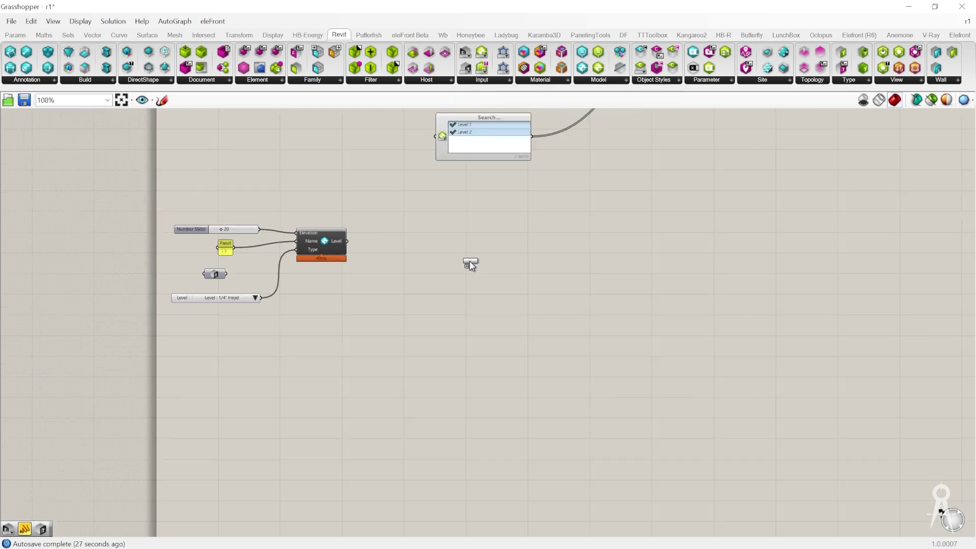
scroll(283, 298, "up", 5)
left_click(409, 342)
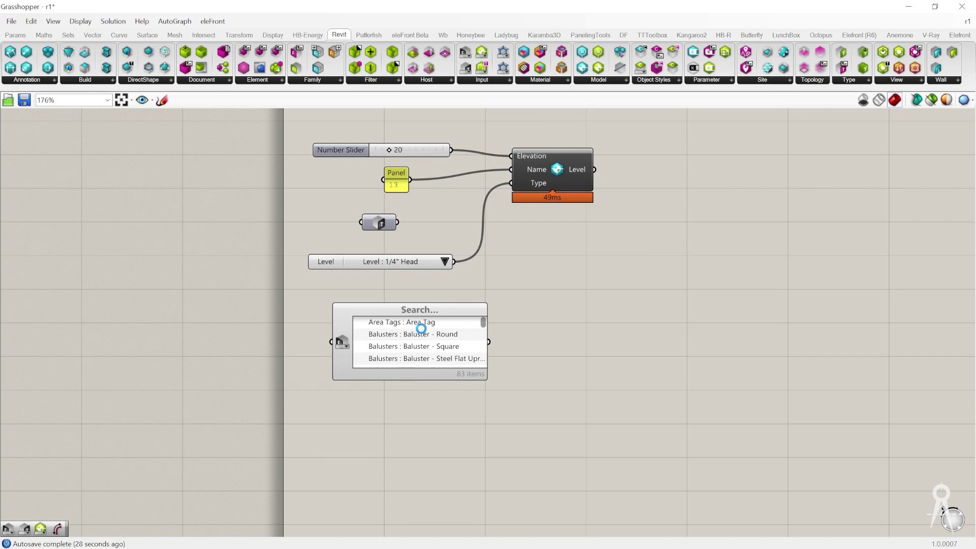
Step: Search the Component Families Picker's family list for "wall"
scroll(419, 364, "up", 3)
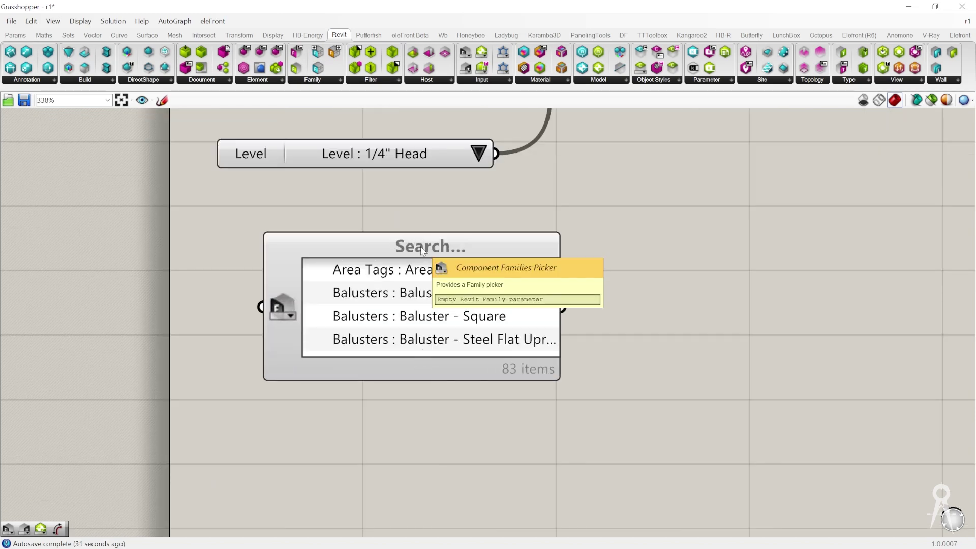
left_click(433, 246)
type("wall")
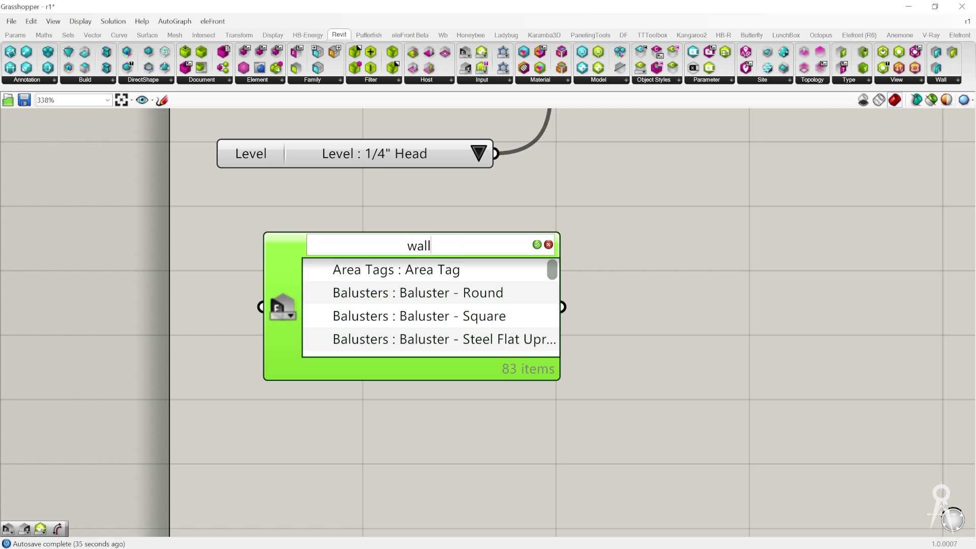
key("Return")
scroll(426, 277, "down", 1)
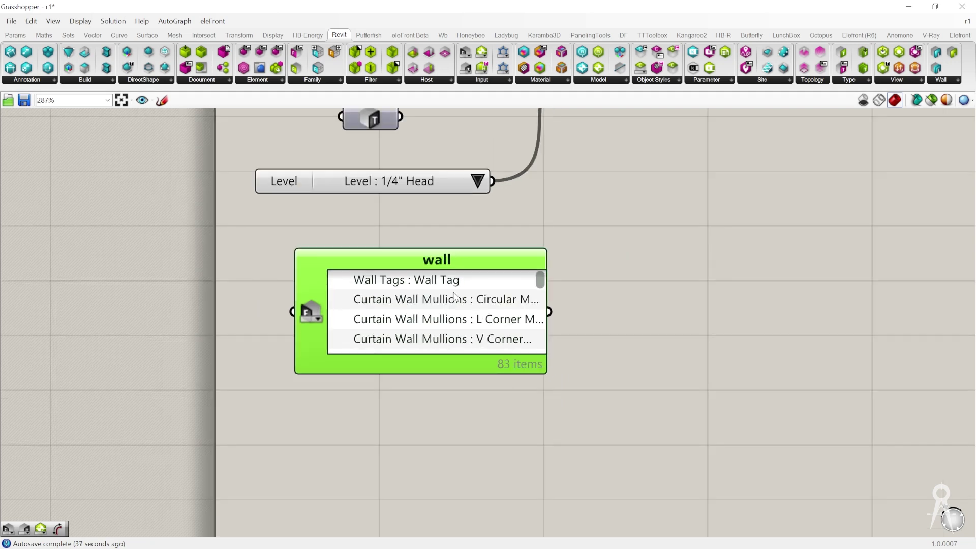
scroll(463, 293, "down", 1)
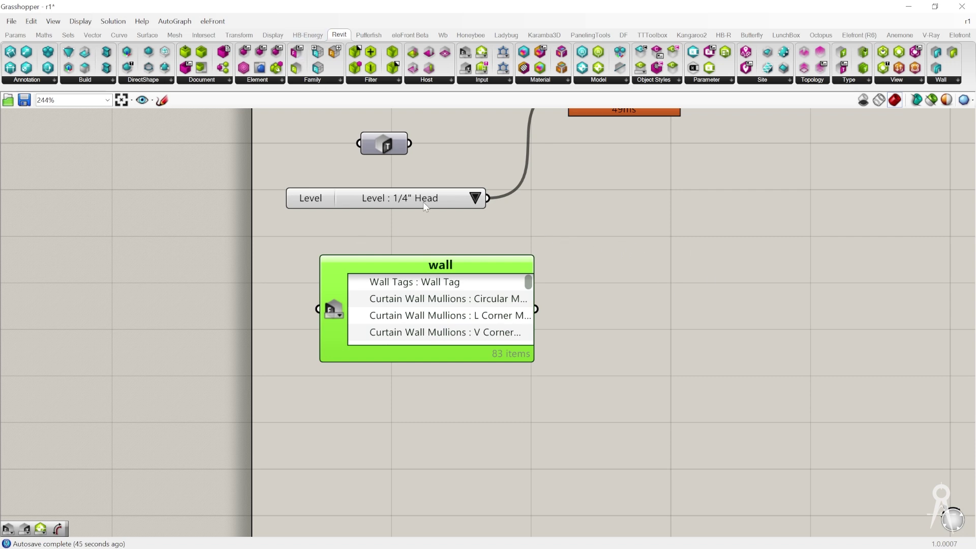
scroll(425, 205, "down", 4)
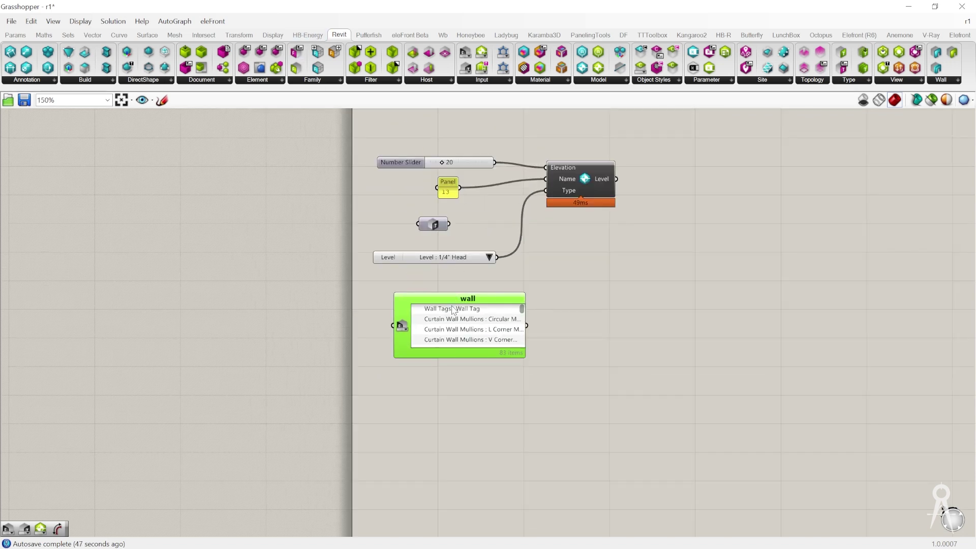
Step: Search the Grasshopper components for "picker" from the empty canvas beside the Component Families Picker
left_click(571, 296)
double_click(571, 295)
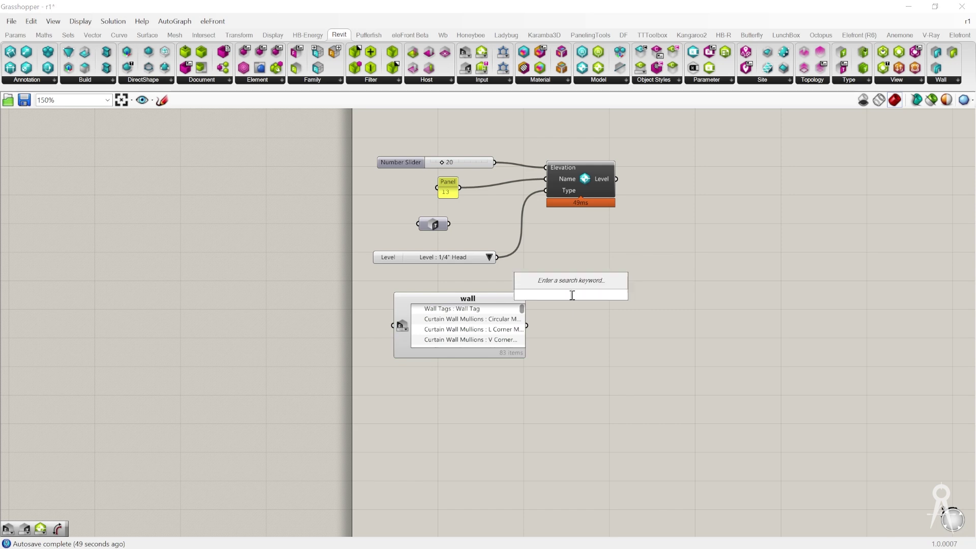
type("picker")
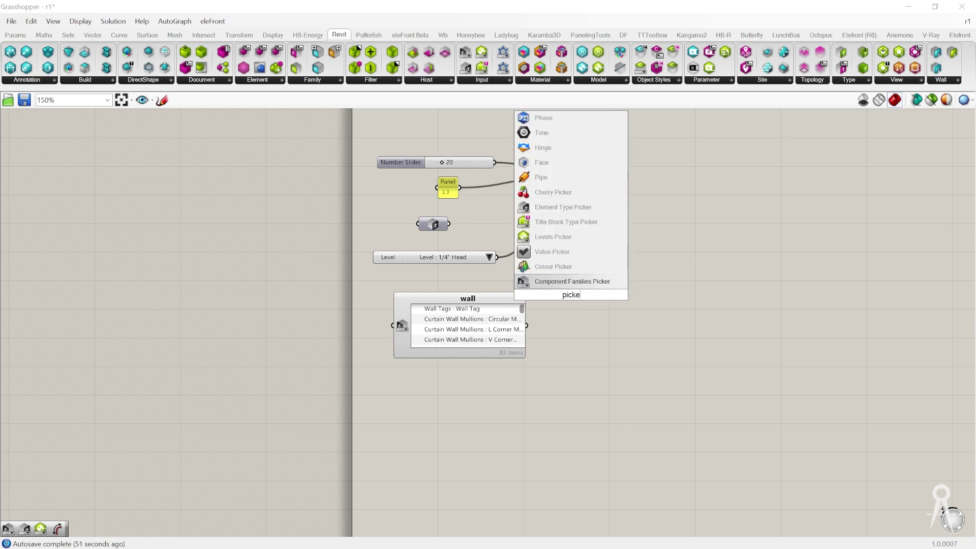